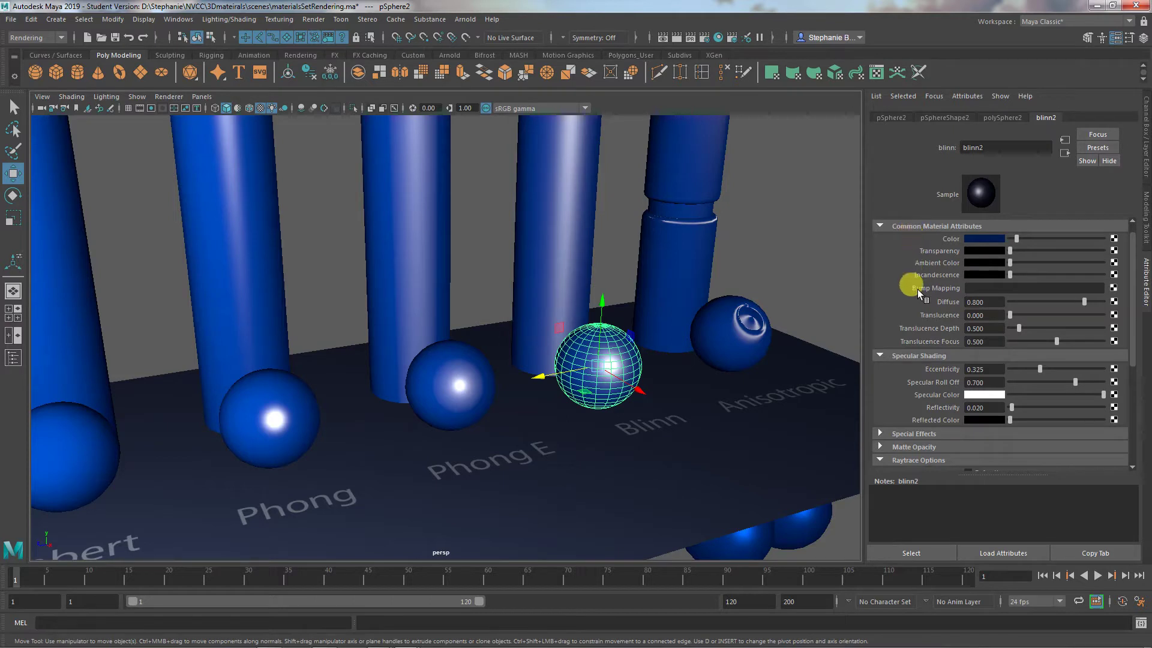
# Step: Lower the cosine power of the Phong sphere's material to 9 to widen its specular highlight
pyautogui.scroll(-2, 917, 290)
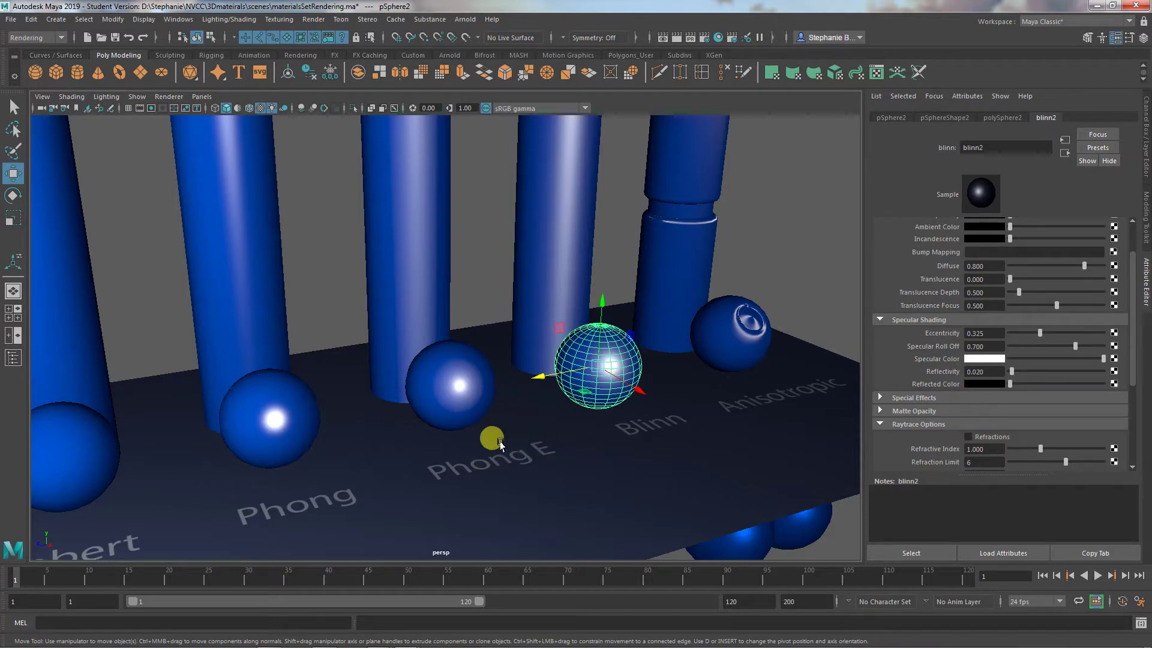
pyautogui.click(308, 412)
pyautogui.click(1086, 118)
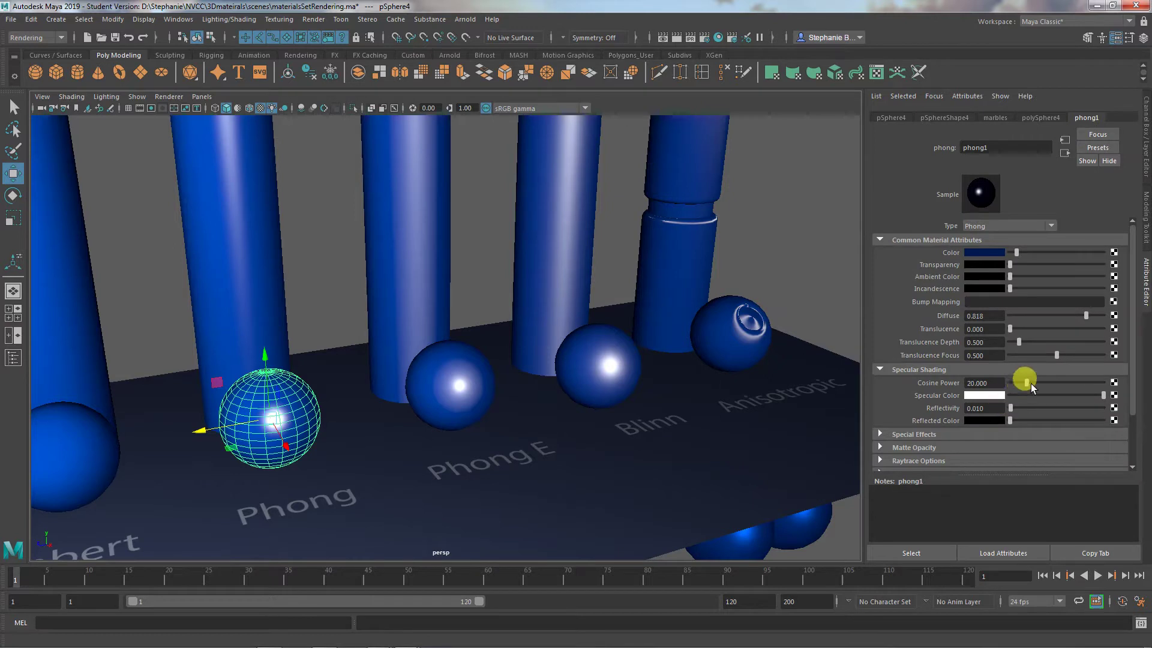
pyautogui.moveTo(1028, 383)
pyautogui.mouseDown()
pyautogui.moveTo(1038, 384)
pyautogui.moveTo(1006, 382)
pyautogui.moveTo(1016, 383)
pyautogui.mouseUp()
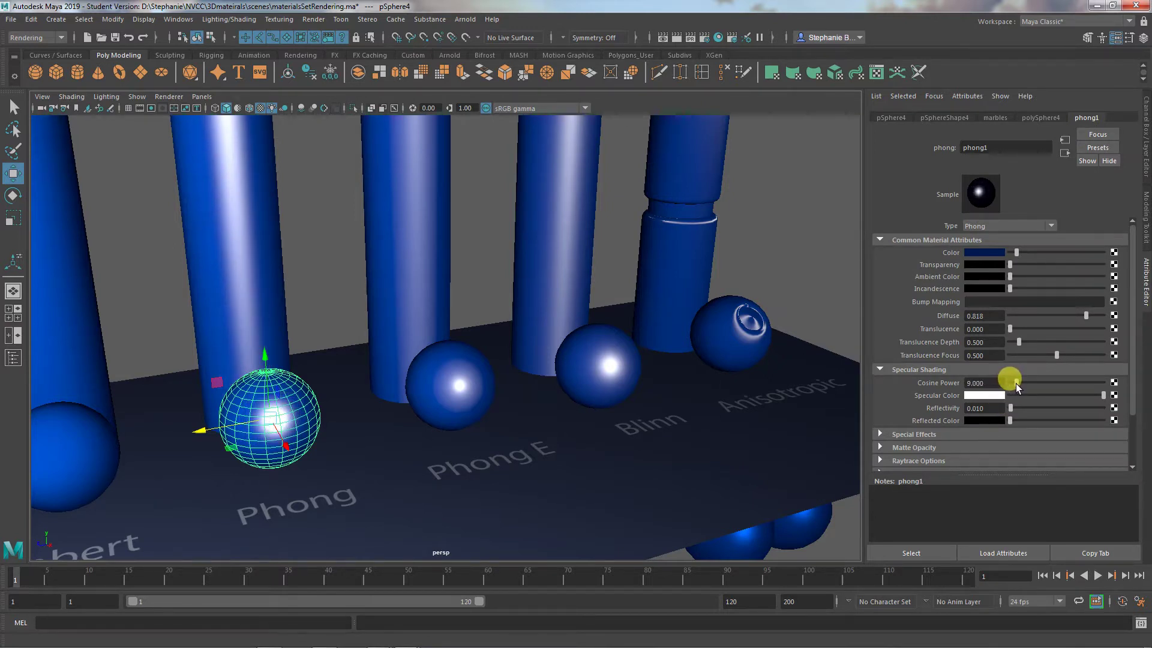
# Step: Change the Phong material's specular color from white to the blue stored in the color history
pyautogui.keyDown('alt'); pyautogui.moveTo(480, 435); pyautogui.dragTo(572, 390); pyautogui.keyUp('alt')
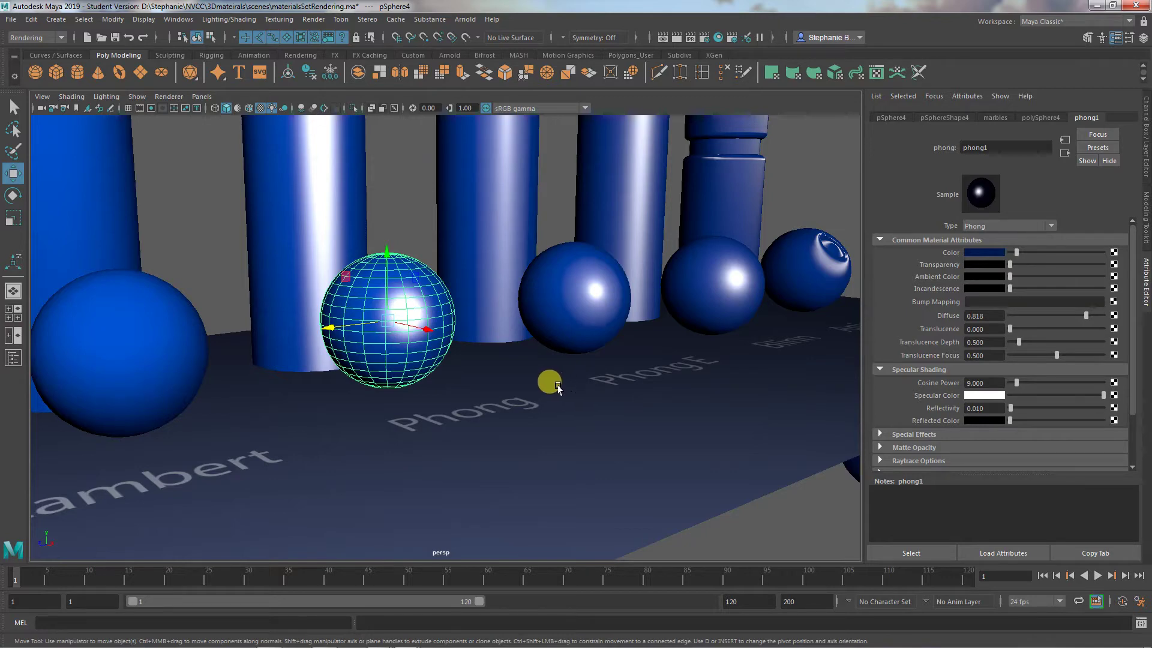
pyautogui.keyDown('alt'); pyautogui.moveTo(558, 387); pyautogui.dragTo(549, 462); pyautogui.keyUp('alt')
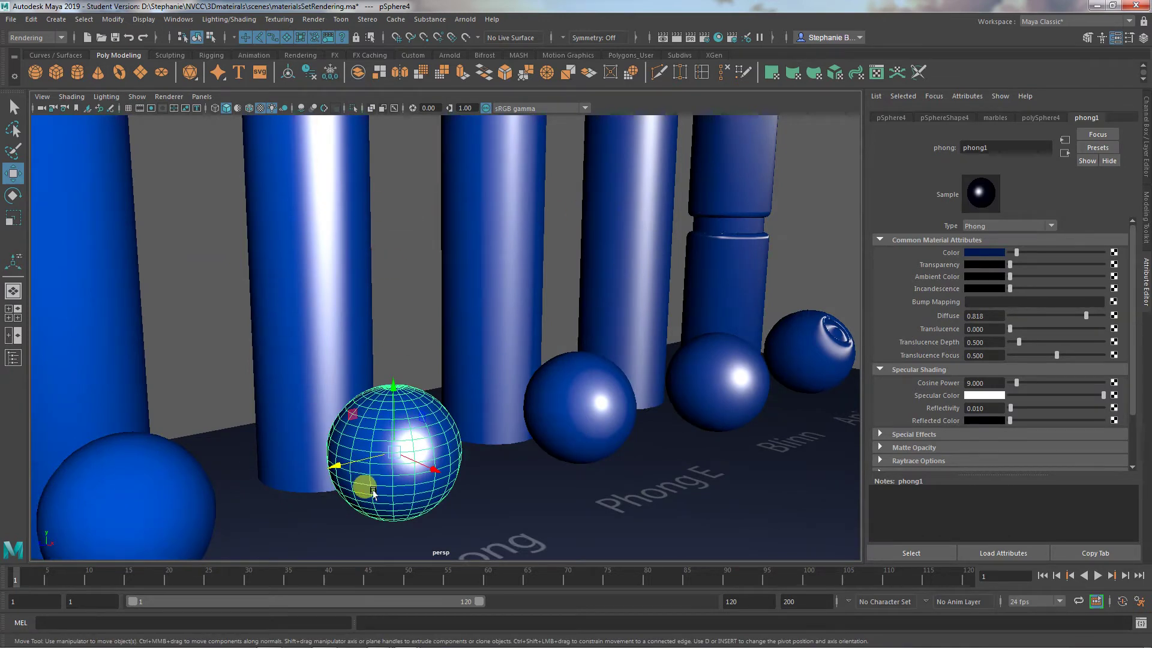
pyautogui.click(981, 395)
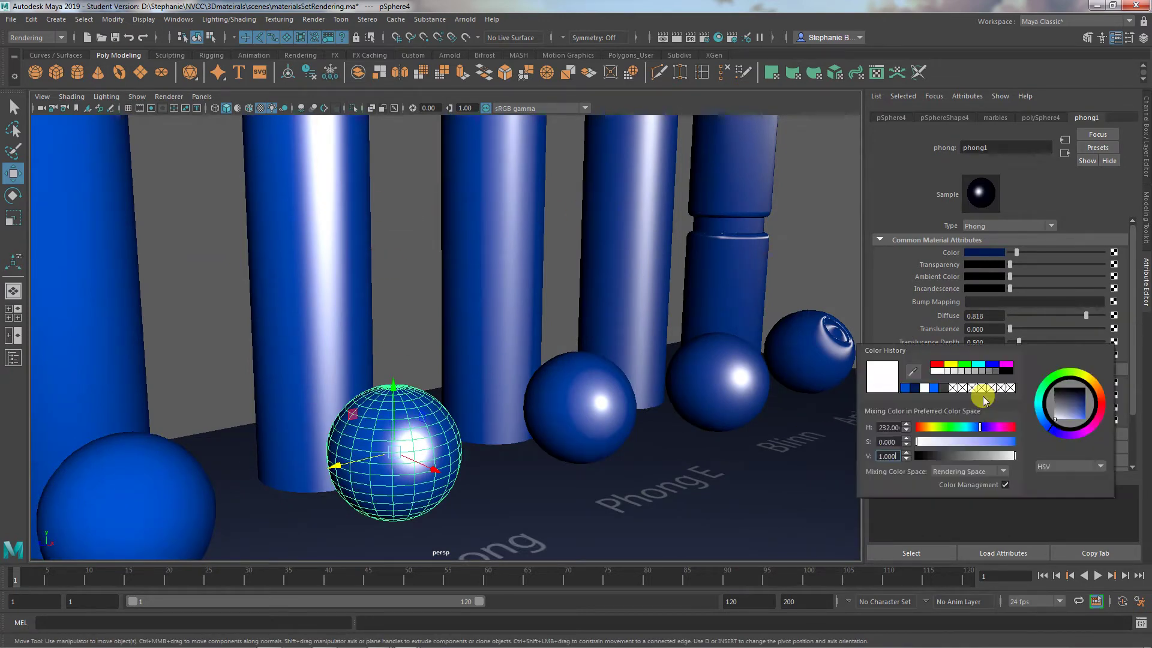
pyautogui.click(906, 389)
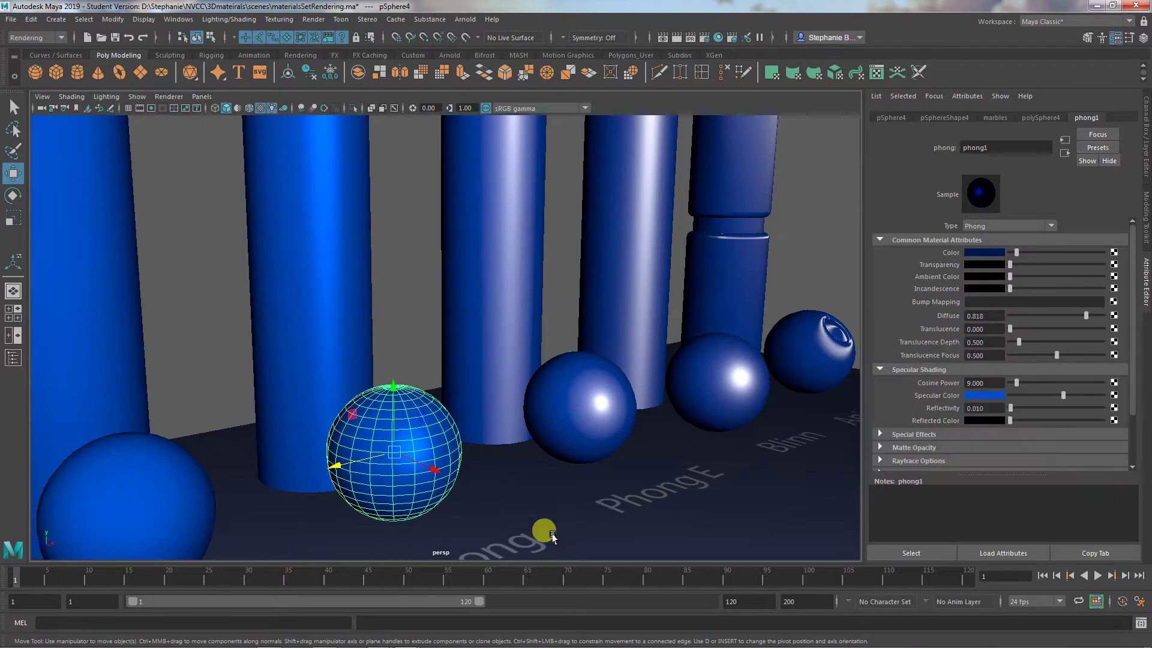
pyautogui.click(546, 508)
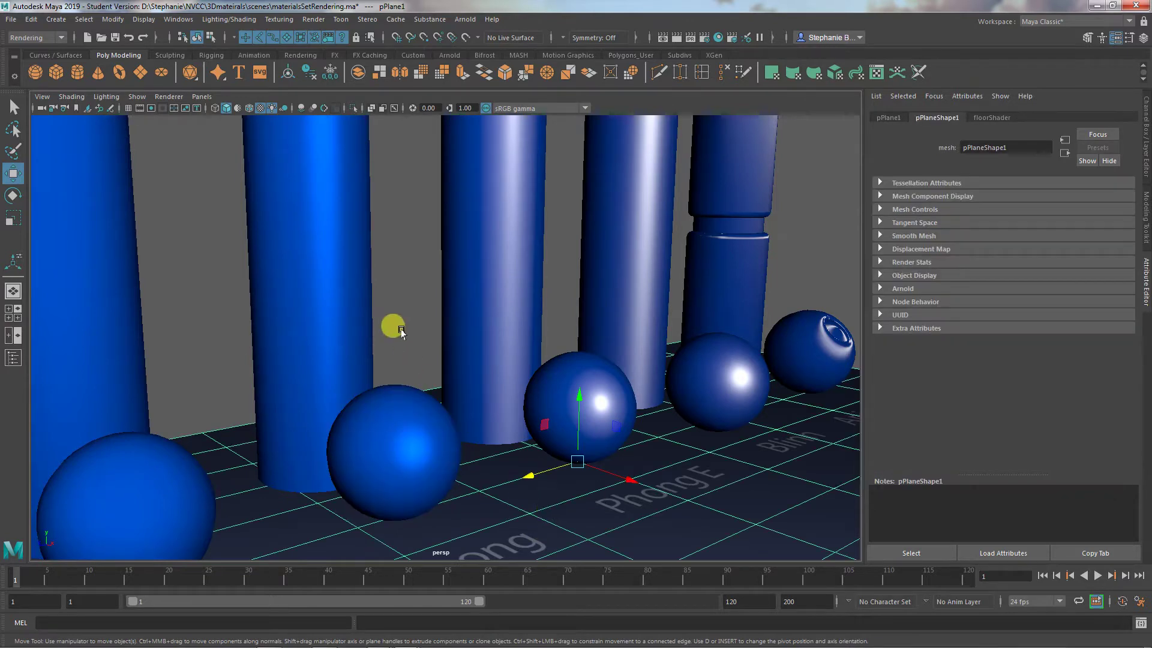
# Step: Set the Blinn sphere's specular color to the same blue from the color history
pyautogui.keyDown('alt'); pyautogui.moveTo(402, 329); pyautogui.dragTo(389, 387, button='middle'); pyautogui.keyUp('alt')
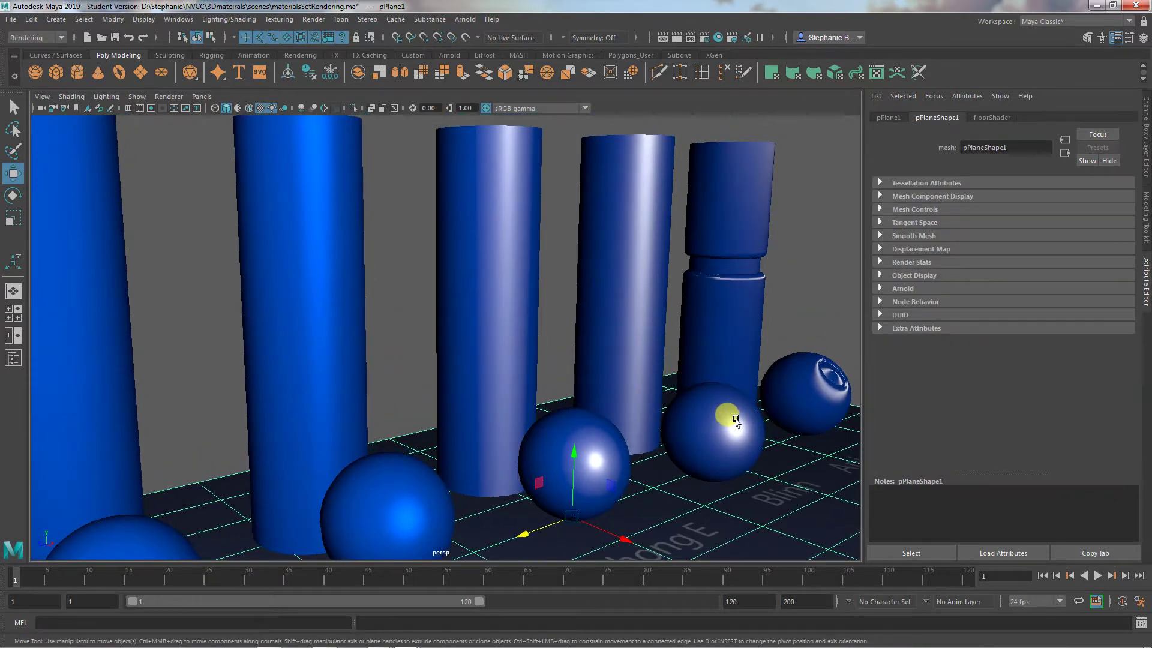
pyautogui.click(728, 411)
pyautogui.click(1044, 117)
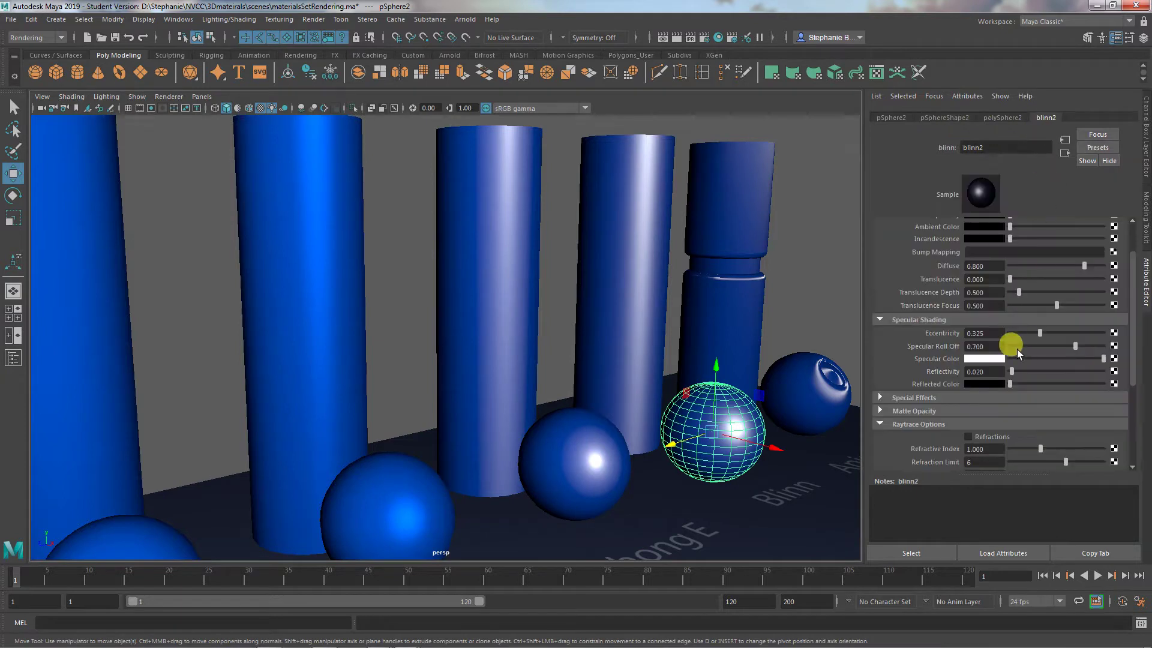
pyautogui.click(1000, 359)
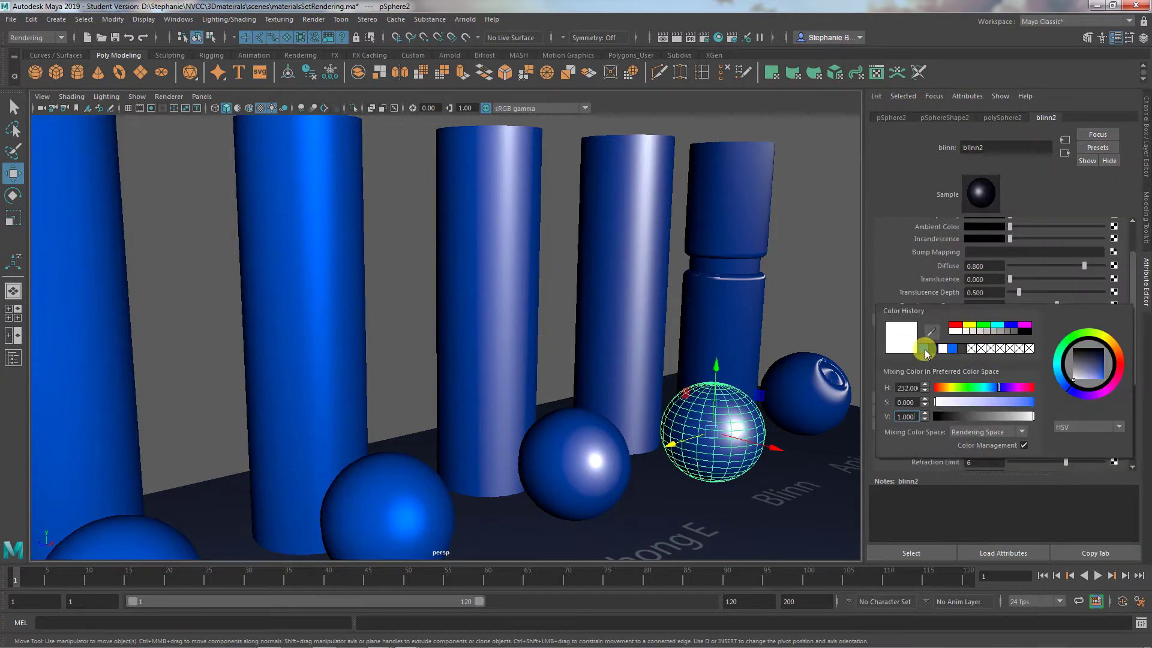
pyautogui.click(810, 264)
pyautogui.keyDown('alt'); pyautogui.moveTo(765, 409); pyautogui.dragTo(748, 343, button='middle'); pyautogui.keyUp('alt')
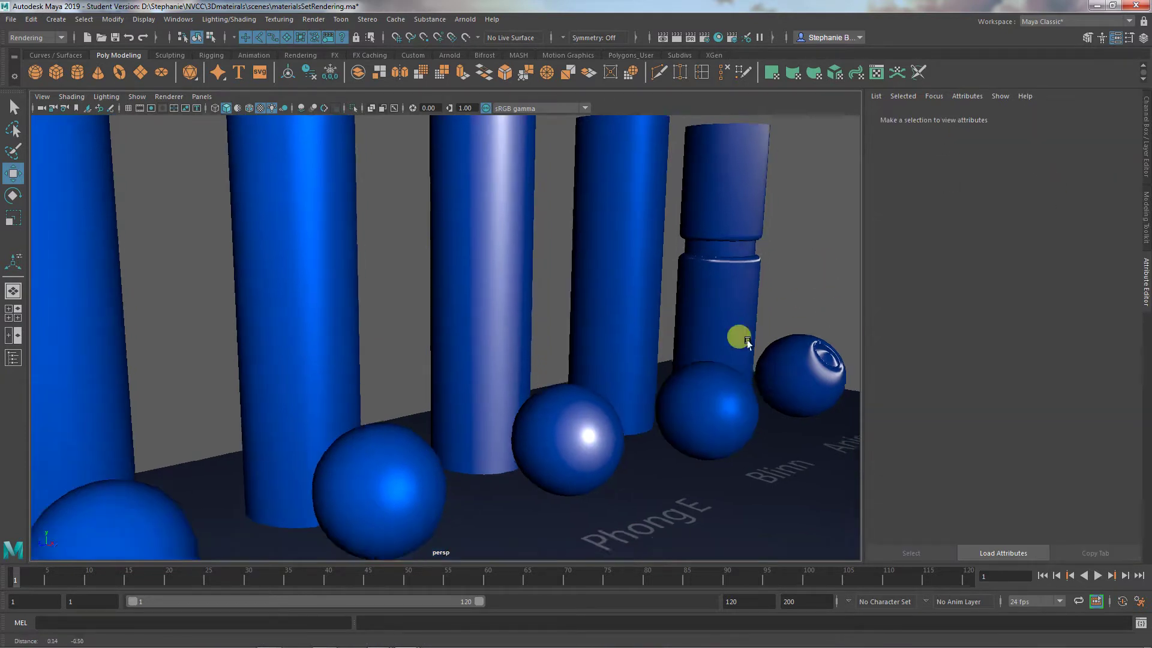
# Step: Set the Blinn material's eccentricity to 0.773 and its specular roll off to 0.292
pyautogui.scroll(-3, 747, 341)
pyautogui.keyDown('alt'); pyautogui.moveTo(700, 376); pyautogui.dragTo(671, 478, button='middle'); pyautogui.keyUp('alt')
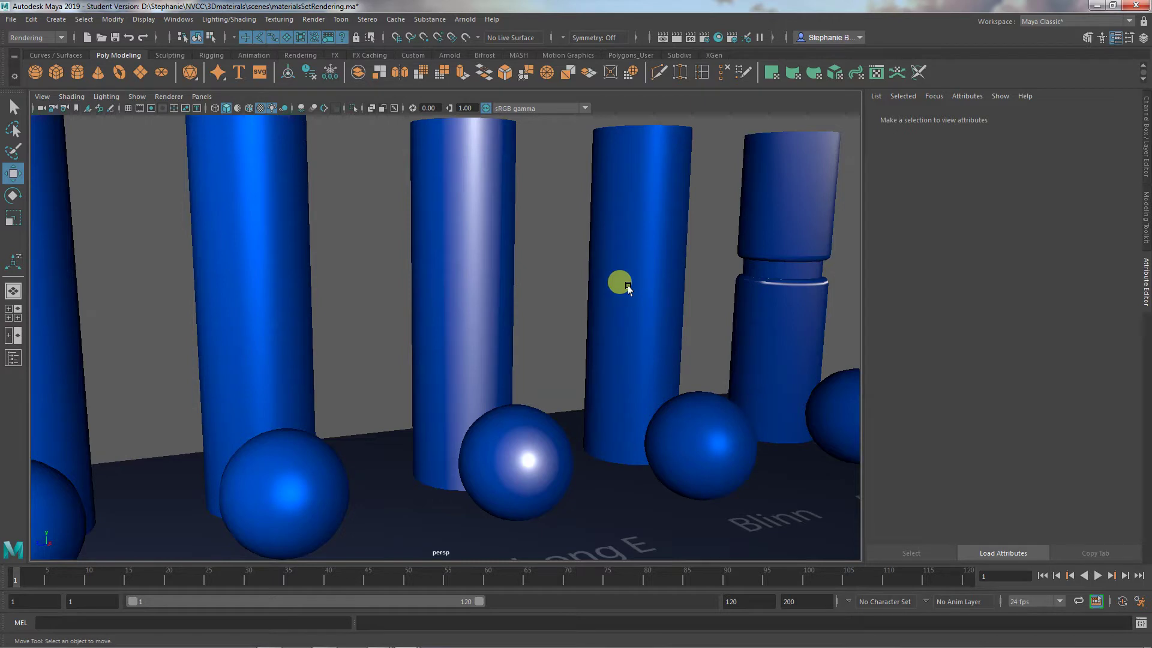
pyautogui.keyDown('alt'); pyautogui.moveTo(614, 278); pyautogui.dragTo(646, 268, button='middle'); pyautogui.keyUp('alt')
pyautogui.click(676, 336)
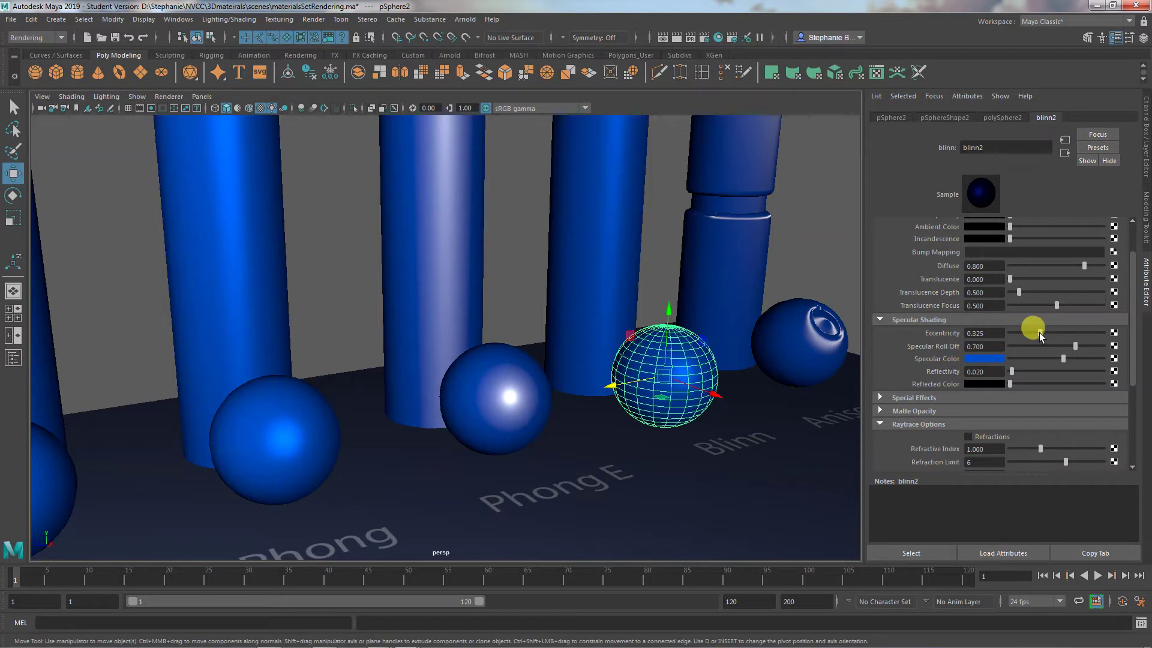
pyautogui.moveTo(1040, 333)
pyautogui.mouseDown()
pyautogui.moveTo(1072, 351)
pyautogui.moveTo(1033, 348)
pyautogui.mouseUp()
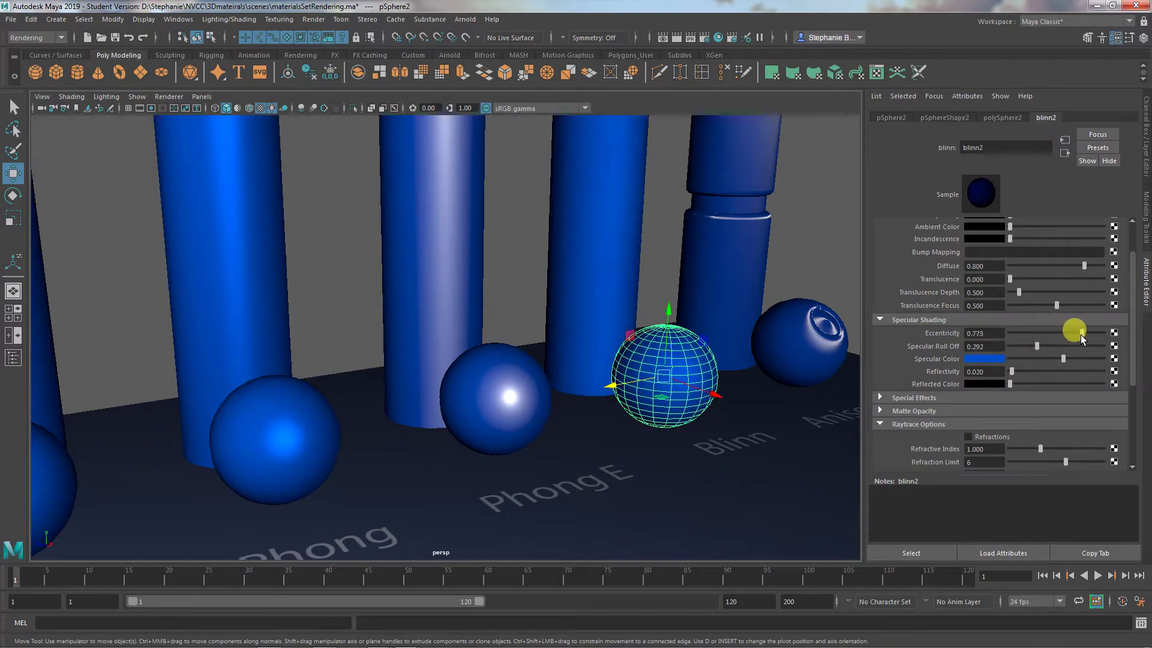
# Step: Readjust the Blinn material's eccentricity and specular roll off to give the sphere a brighter, tighter highlight
pyautogui.click(803, 260)
pyautogui.keyDown('alt'); pyautogui.moveTo(736, 390); pyautogui.dragTo(720, 366); pyautogui.keyUp('alt')
pyautogui.click(686, 379)
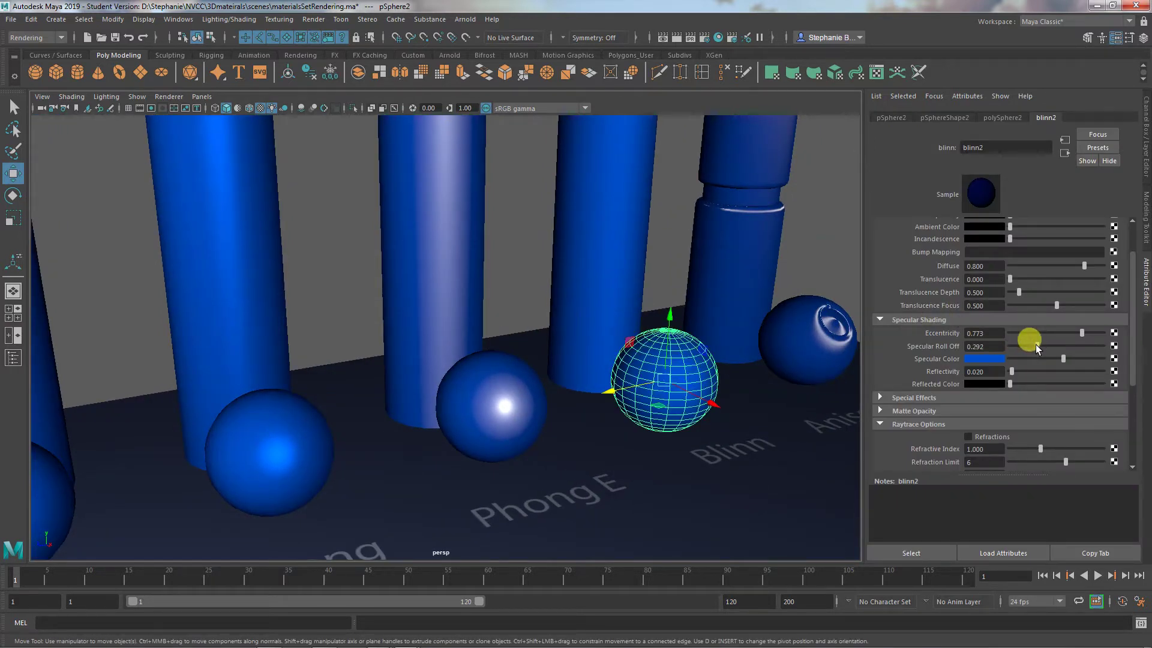
pyautogui.click(1077, 334)
pyautogui.moveTo(1081, 334)
pyautogui.mouseDown()
pyautogui.moveTo(1047, 335)
pyautogui.moveTo(1089, 348)
pyautogui.moveTo(1078, 352)
pyautogui.mouseUp()
# Step: Reduce the Phong sphere material's cosine power to 2 for the broadest highlight
pyautogui.moveTo(517, 267); pyautogui.dragTo(473, 316)
pyautogui.click(377, 441)
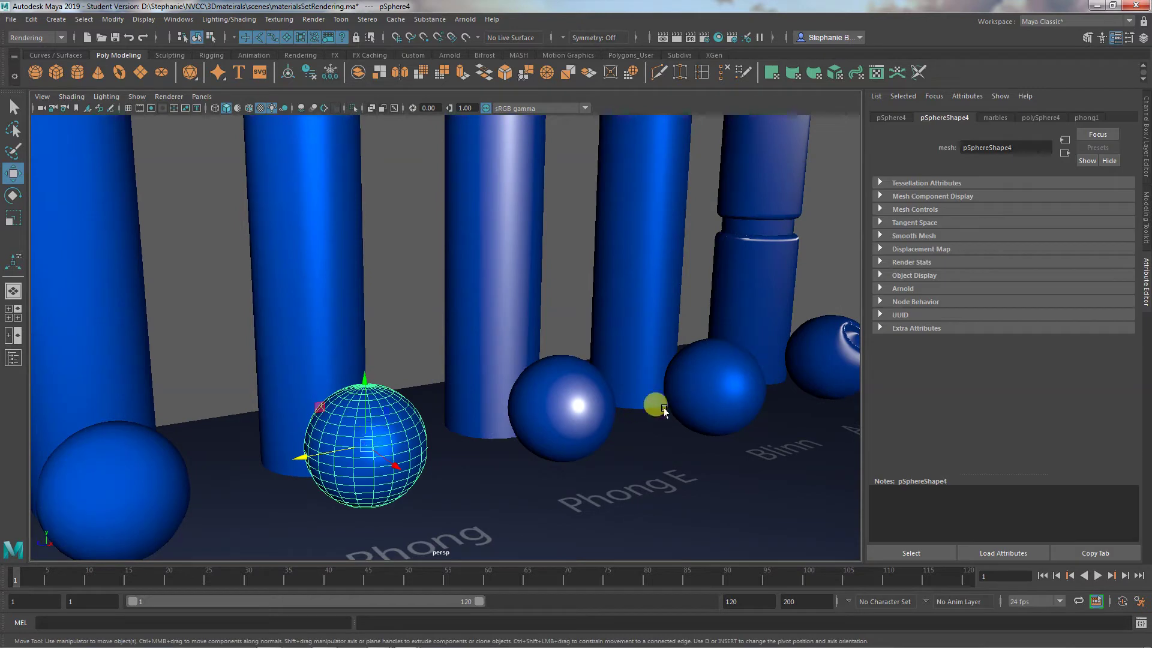
pyautogui.click(1086, 117)
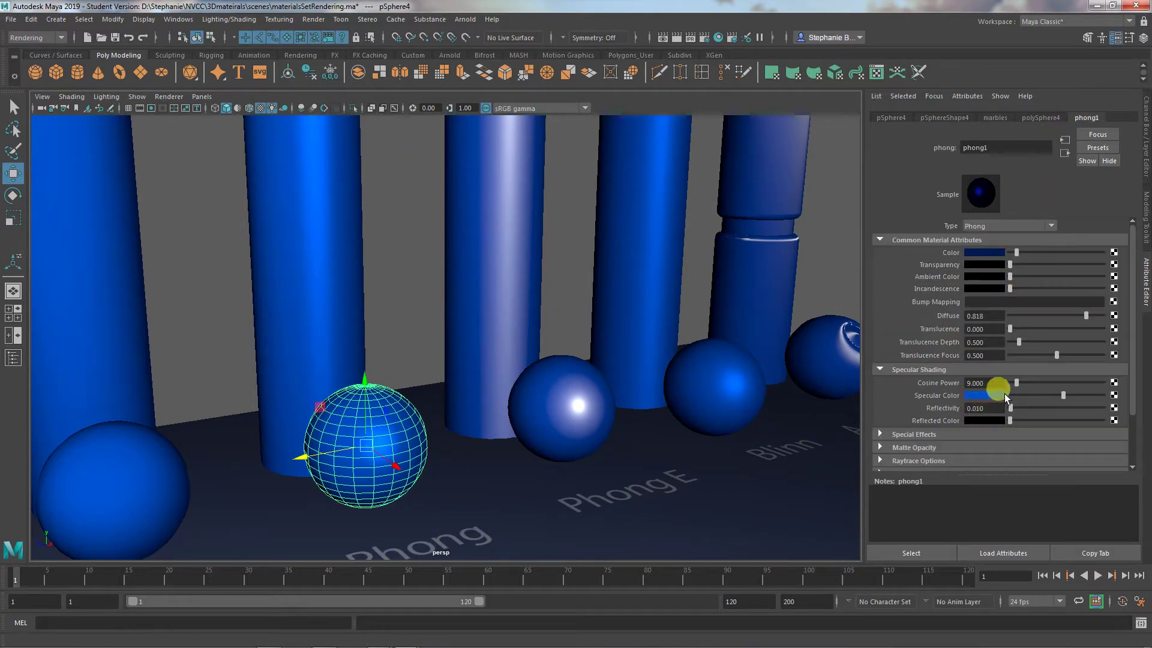
pyautogui.moveTo(1018, 384); pyautogui.dragTo(989, 379)
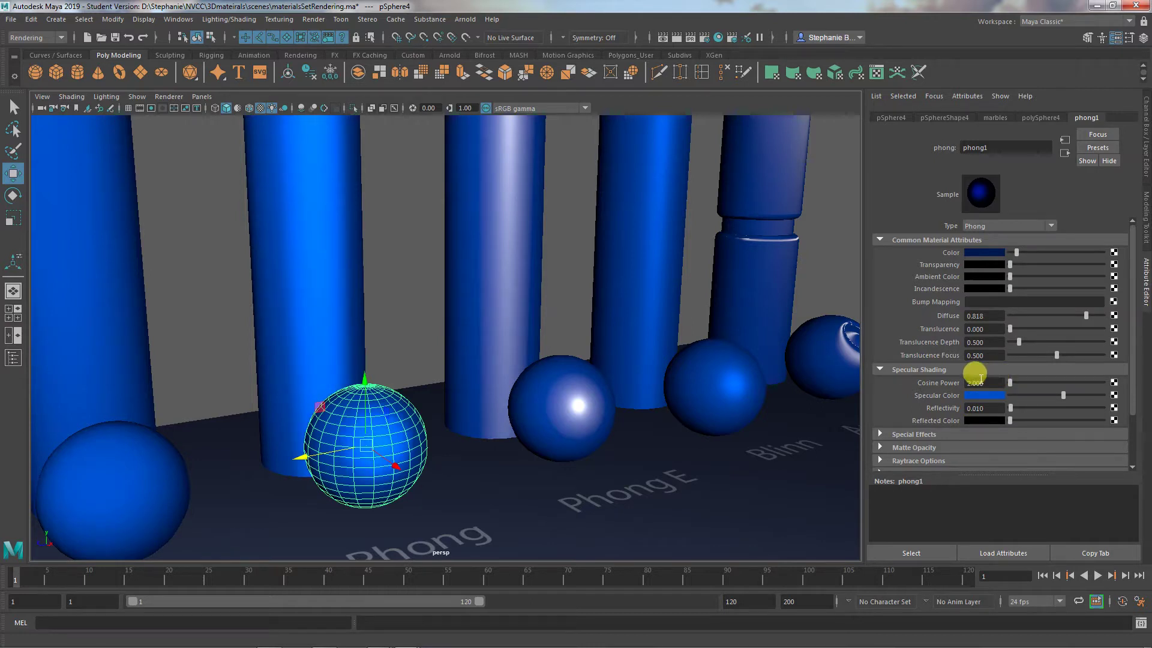
# Step: Raise the Phong material's cosine power moderately to tighten the blue highlight on the sphere and cylinder
pyautogui.click(390, 294)
pyautogui.keyDown('alt'); pyautogui.moveTo(412, 368); pyautogui.dragTo(385, 401); pyautogui.keyUp('alt')
pyautogui.click(384, 400)
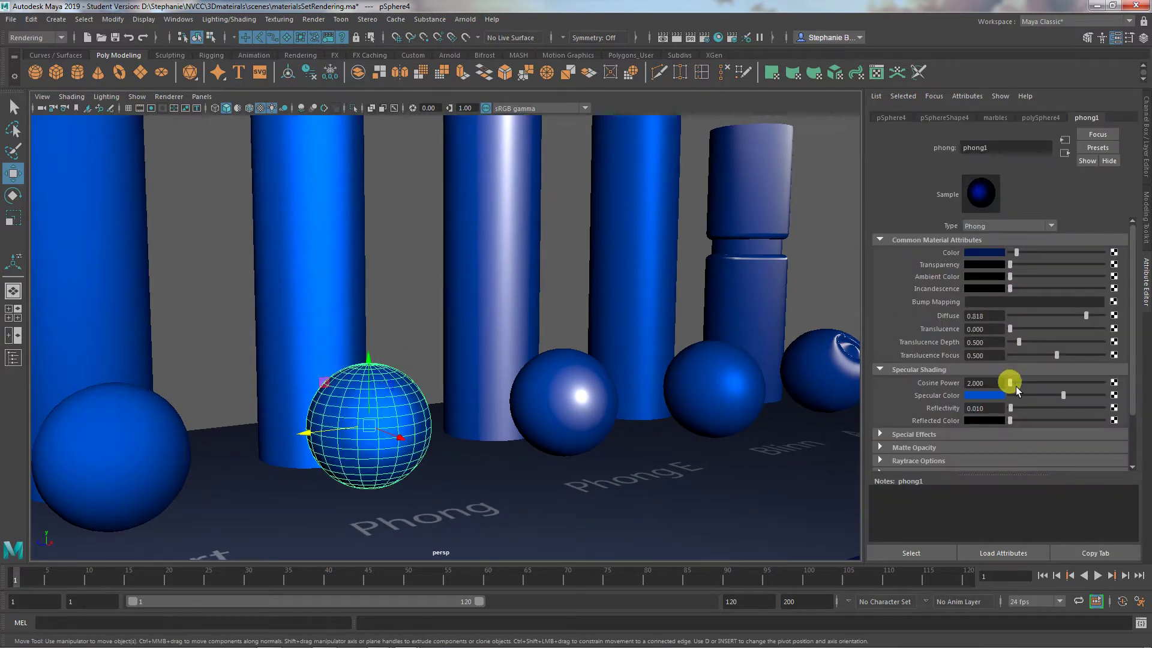
pyautogui.moveTo(1013, 382); pyautogui.dragTo(1024, 382)
# Step: Change the Phong E sphere's specular color from white to the blue stored in the color history
pyautogui.click(568, 392)
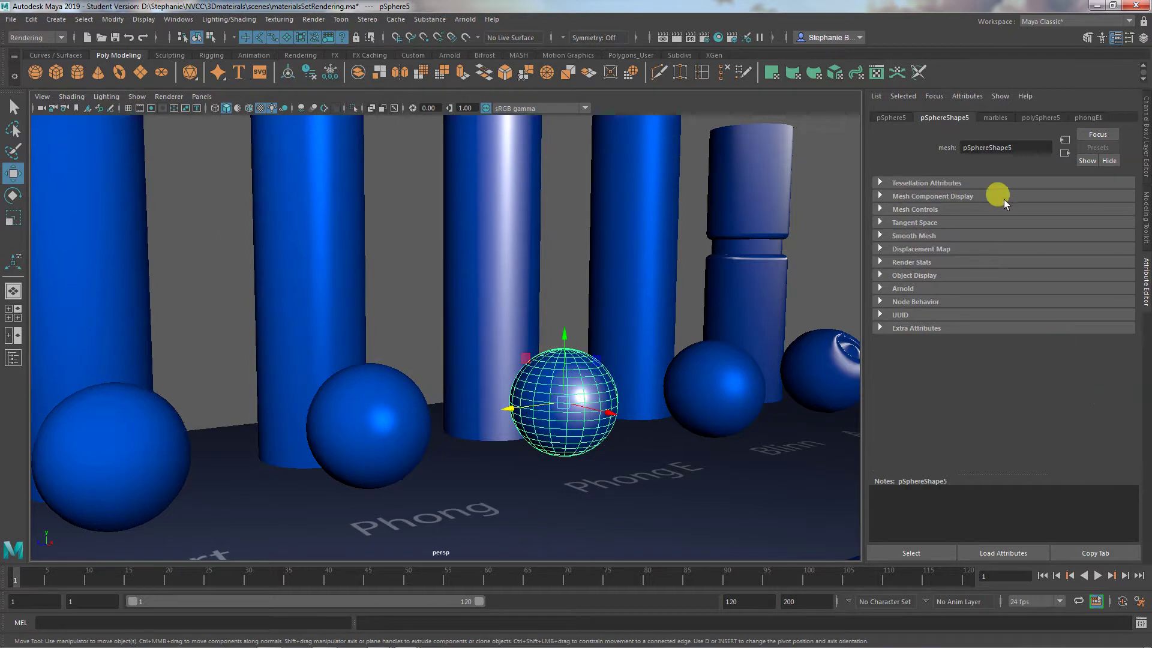
pyautogui.click(1086, 118)
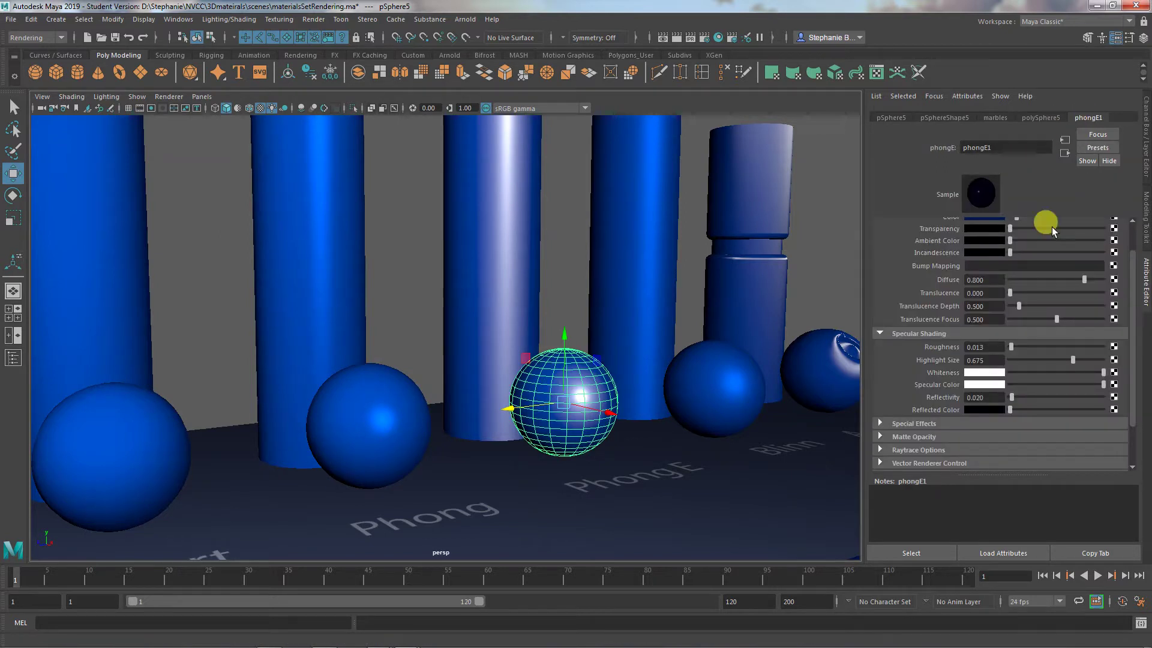
pyautogui.click(985, 383)
pyautogui.click(909, 378)
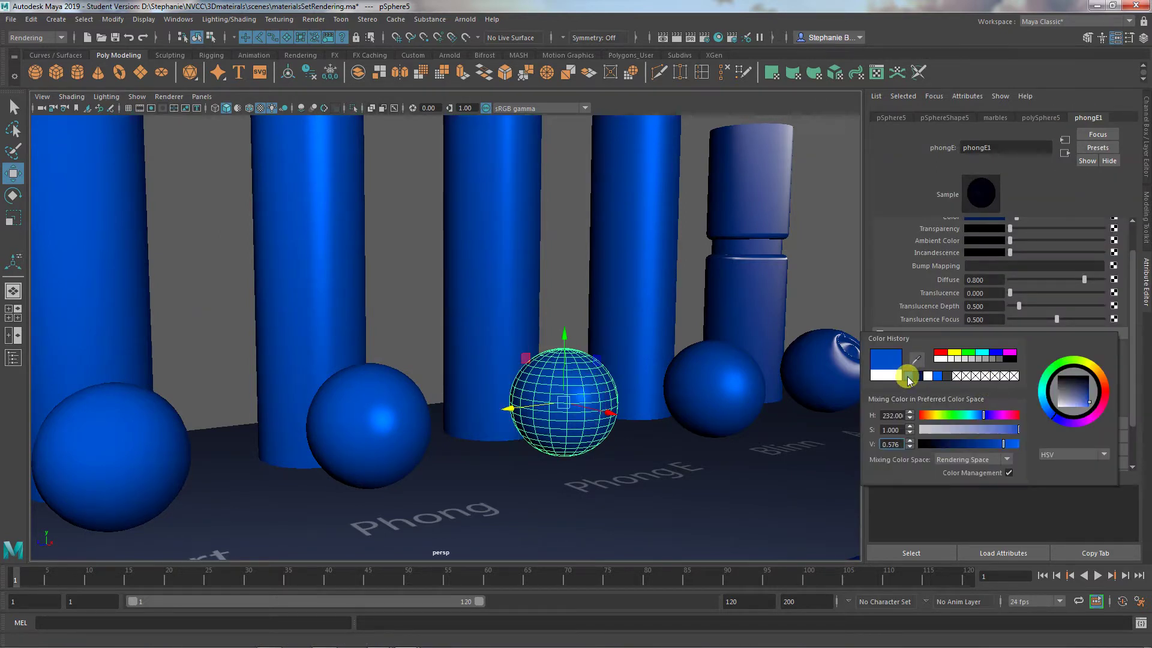
pyautogui.click(572, 217)
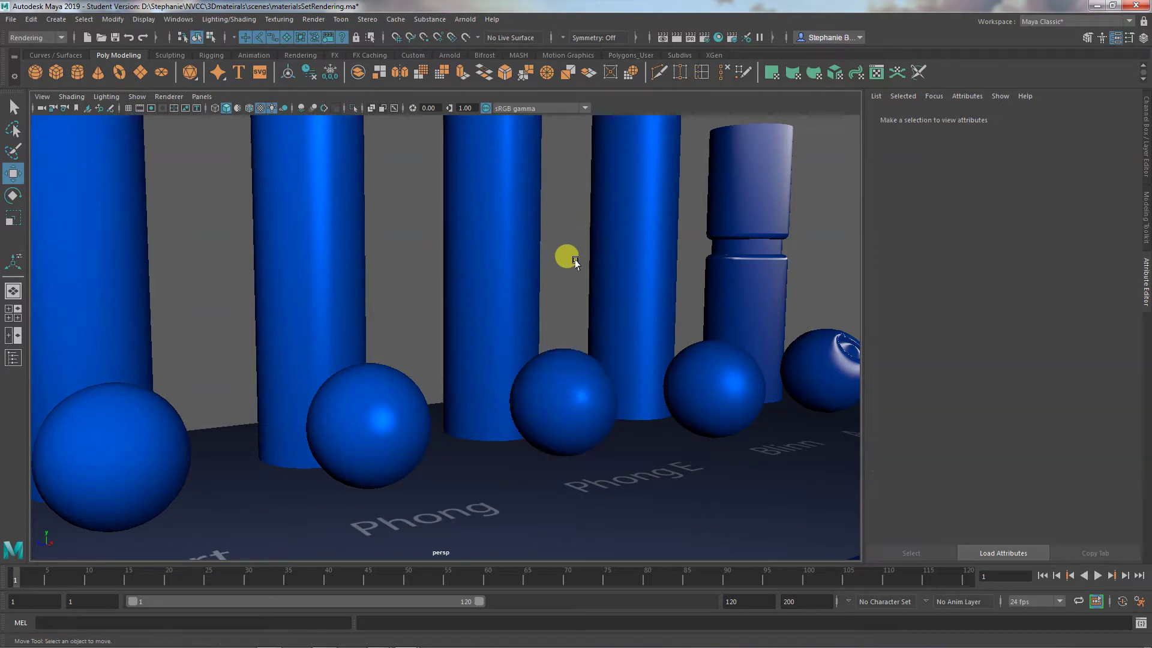
# Step: Increase the roughness of the Phong E material slightly to soften its highlight
pyautogui.moveTo(586, 393)
pyautogui.keyDown('alt'); pyautogui.mouseDown()
pyautogui.moveTo(543, 406)
pyautogui.moveTo(545, 422)
pyautogui.moveTo(580, 425)
pyautogui.moveTo(571, 398)
pyautogui.mouseUp(); pyautogui.keyUp('alt')
pyautogui.keyDown('alt'); pyautogui.moveTo(571, 399); pyautogui.dragTo(547, 398, button='right'); pyautogui.keyUp('alt')
pyautogui.click(496, 387)
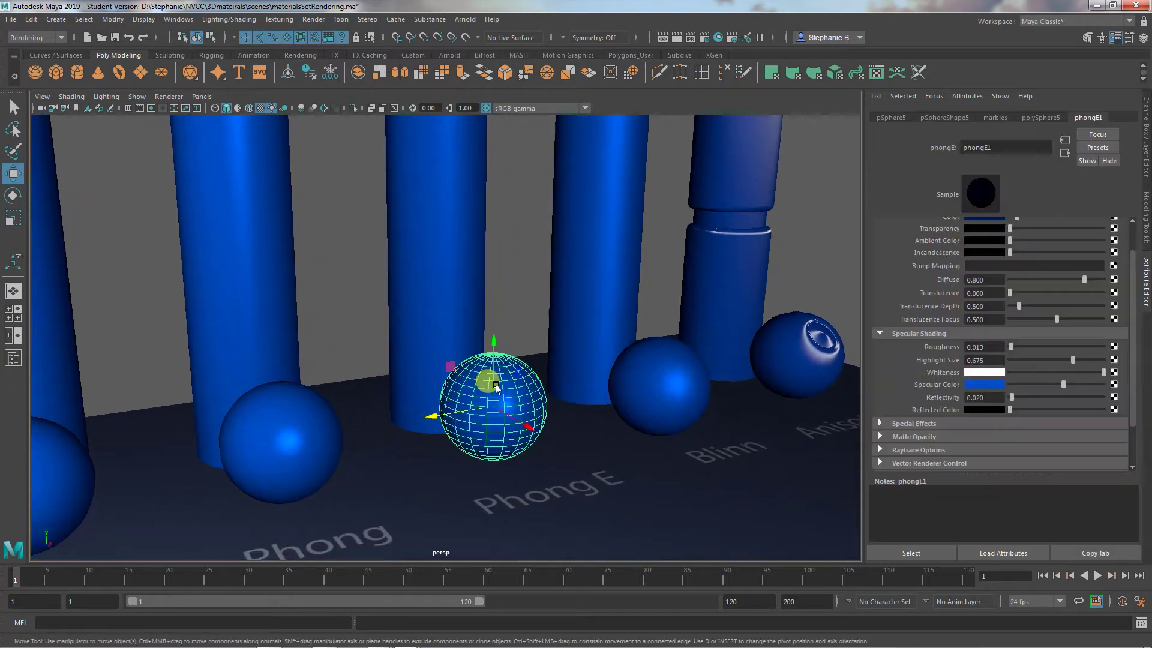
pyautogui.moveTo(1010, 346); pyautogui.dragTo(1022, 369)
pyautogui.click(520, 255)
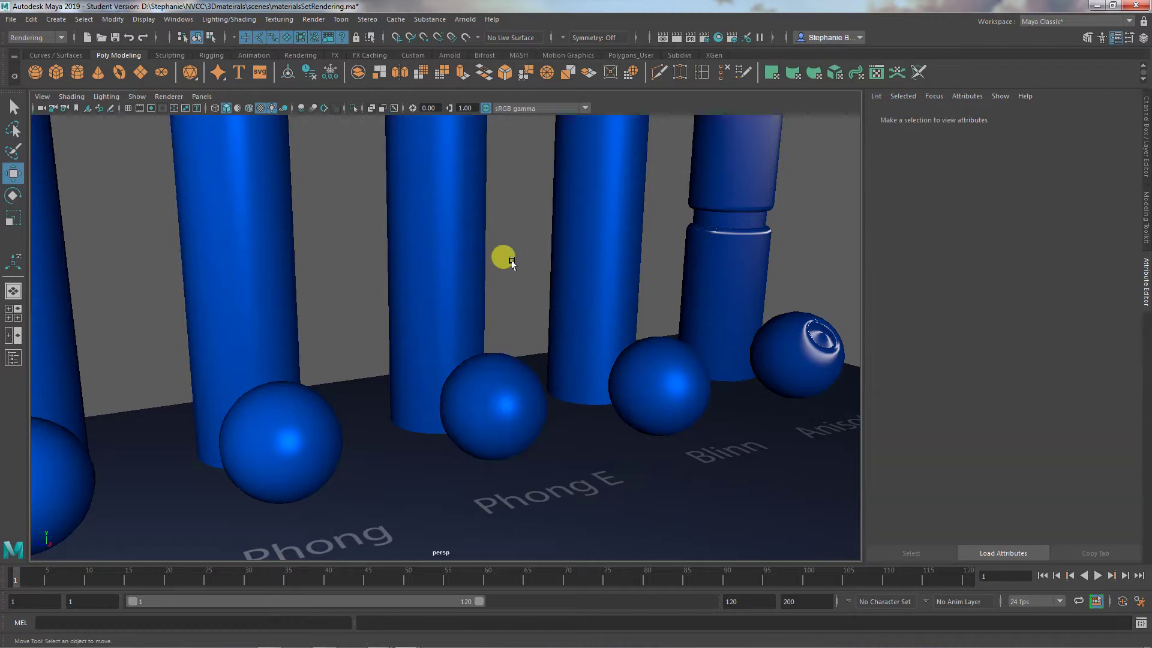
# Step: Set the Anisotropic sphere's specular color to the matching blue from the color history
pyautogui.keyDown('alt'); pyautogui.moveTo(504, 257); pyautogui.dragTo(496, 342); pyautogui.keyUp('alt')
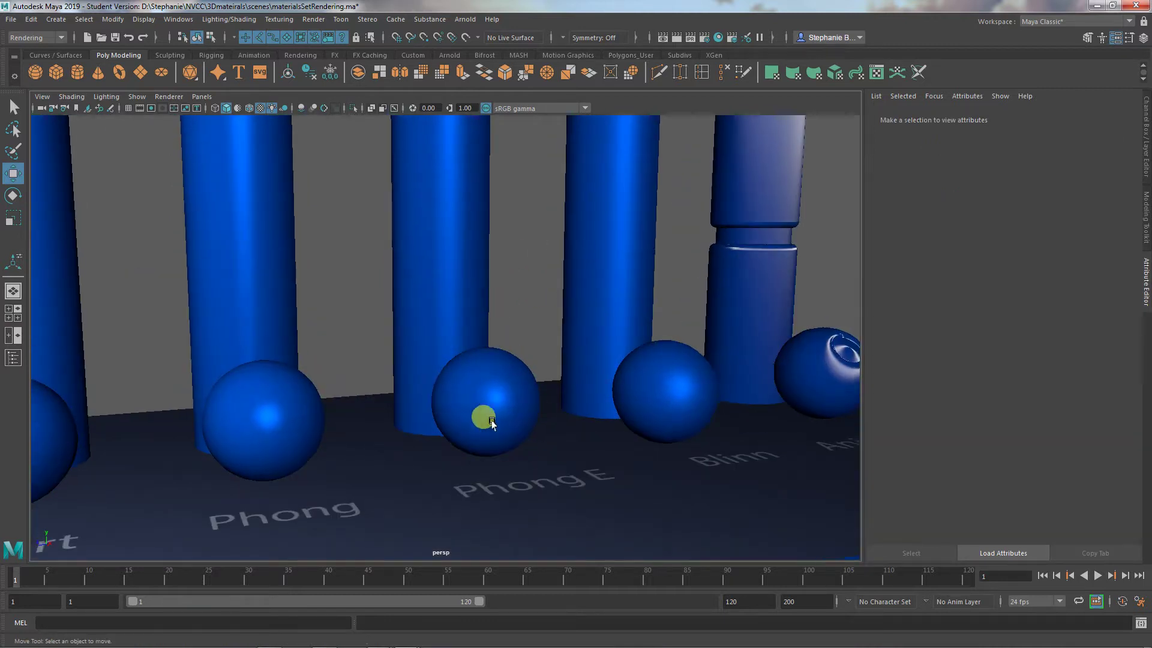
pyautogui.keyDown('alt'); pyautogui.moveTo(515, 417); pyautogui.dragTo(603, 405, button='right'); pyautogui.keyUp('alt')
pyautogui.click(602, 405)
pyautogui.click(1042, 116)
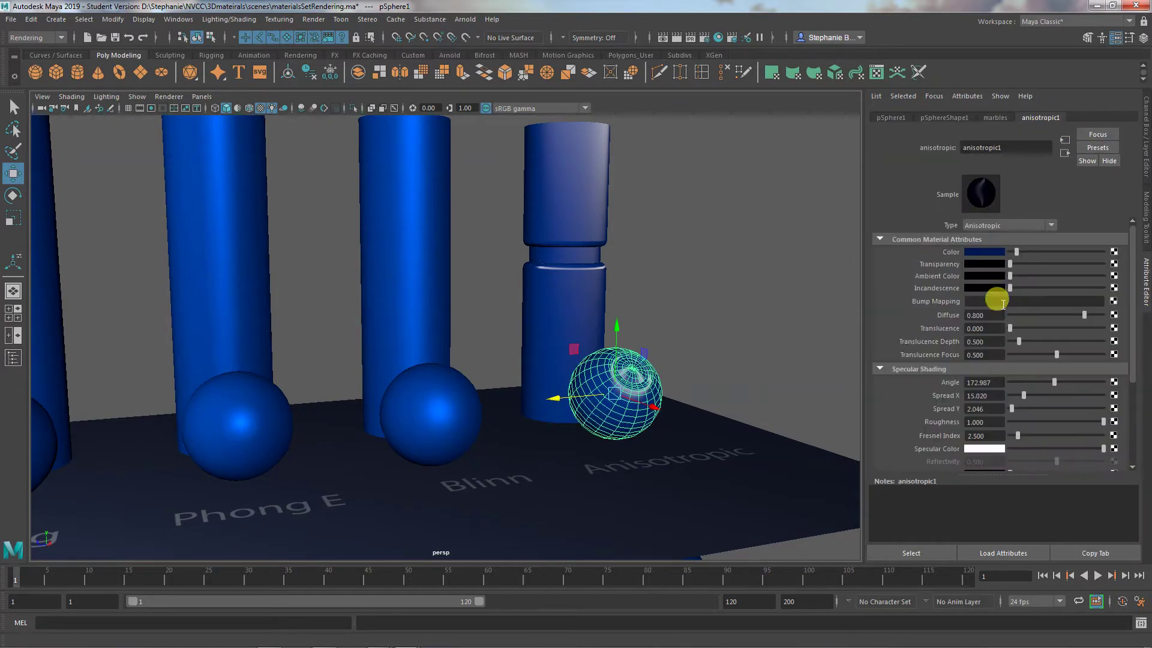
pyautogui.click(984, 449)
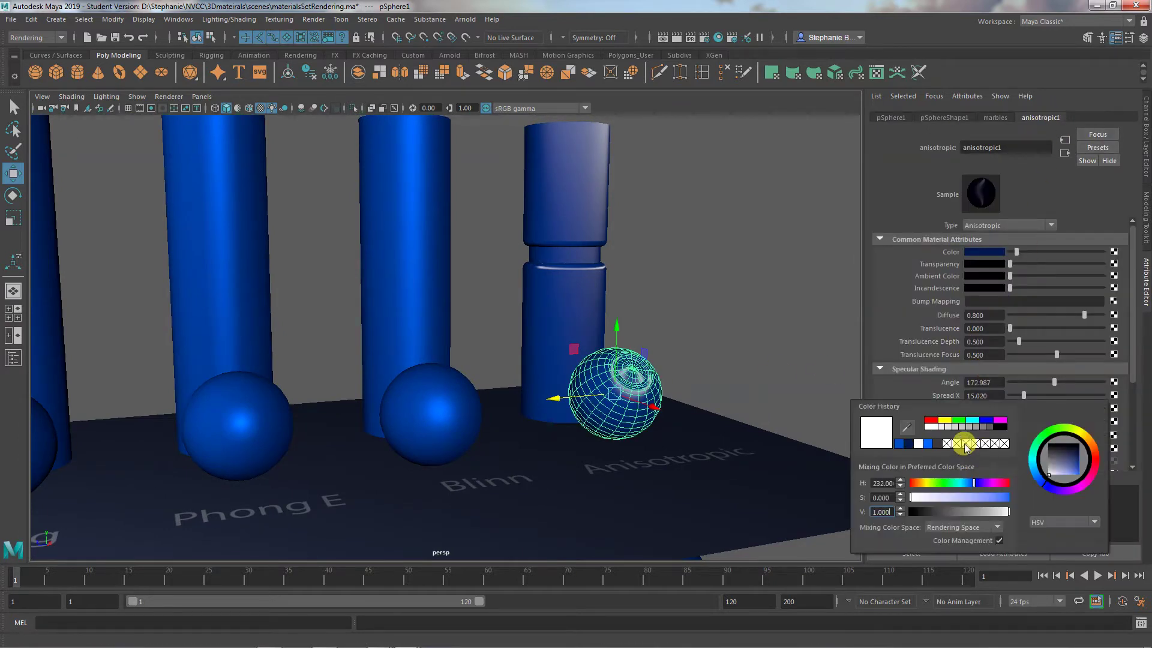
pyautogui.click(901, 445)
pyautogui.click(723, 282)
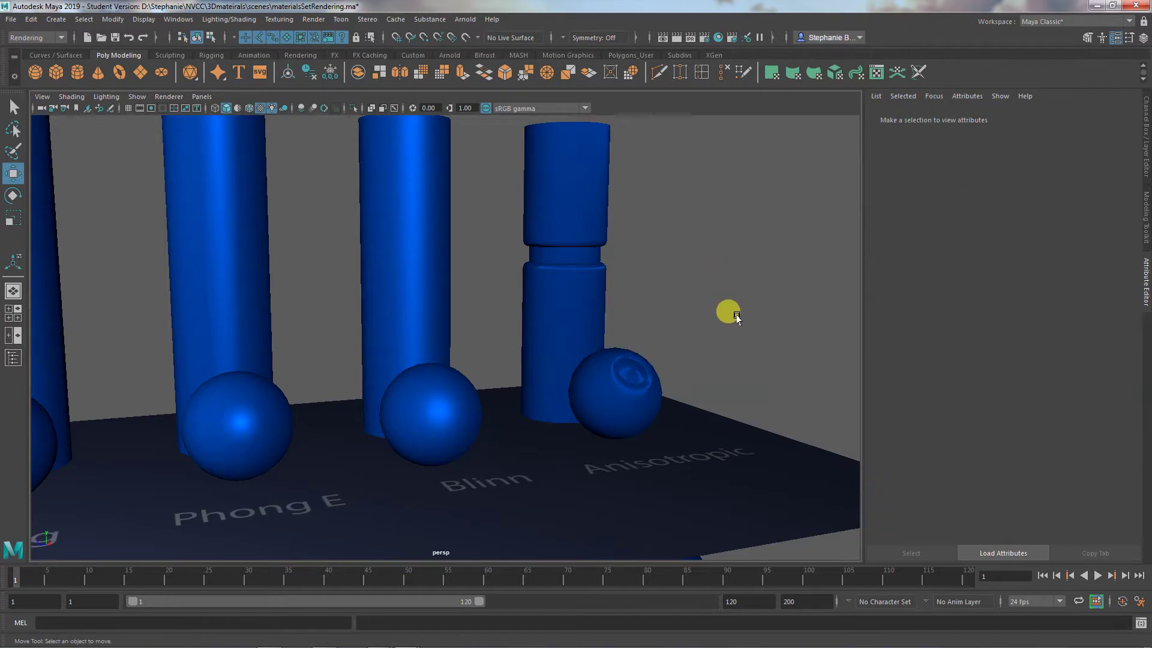
# Step: Shift the hue of the Anisotropic sphere's specular color to about 226, keeping the same saturation and value
pyautogui.keyDown('alt'); pyautogui.moveTo(730, 312); pyautogui.dragTo(640, 357); pyautogui.keyUp('alt')
pyautogui.keyDown('alt'); pyautogui.moveTo(640, 357); pyautogui.dragTo(575, 238, button='right'); pyautogui.keyUp('alt')
pyautogui.keyDown('alt'); pyautogui.moveTo(576, 238); pyautogui.dragTo(658, 341); pyautogui.keyUp('alt')
pyautogui.keyDown('alt'); pyautogui.moveTo(658, 342); pyautogui.dragTo(617, 378, button='right'); pyautogui.keyUp('alt')
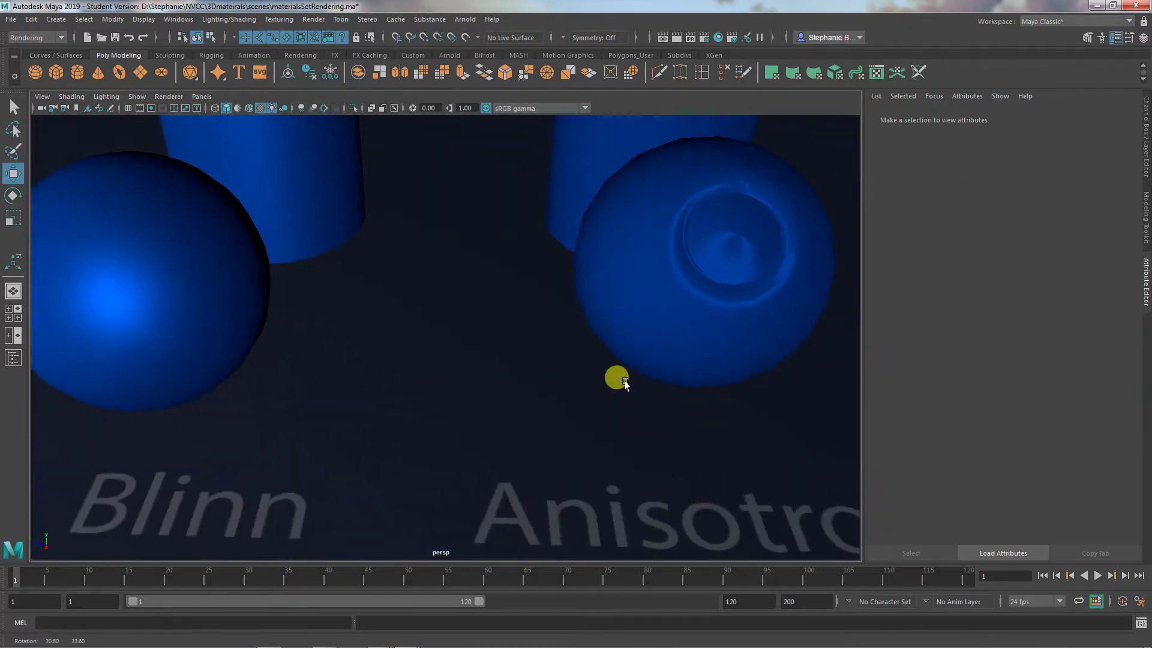
pyautogui.keyDown('alt'); pyautogui.moveTo(617, 378); pyautogui.dragTo(527, 344); pyautogui.keyUp('alt')
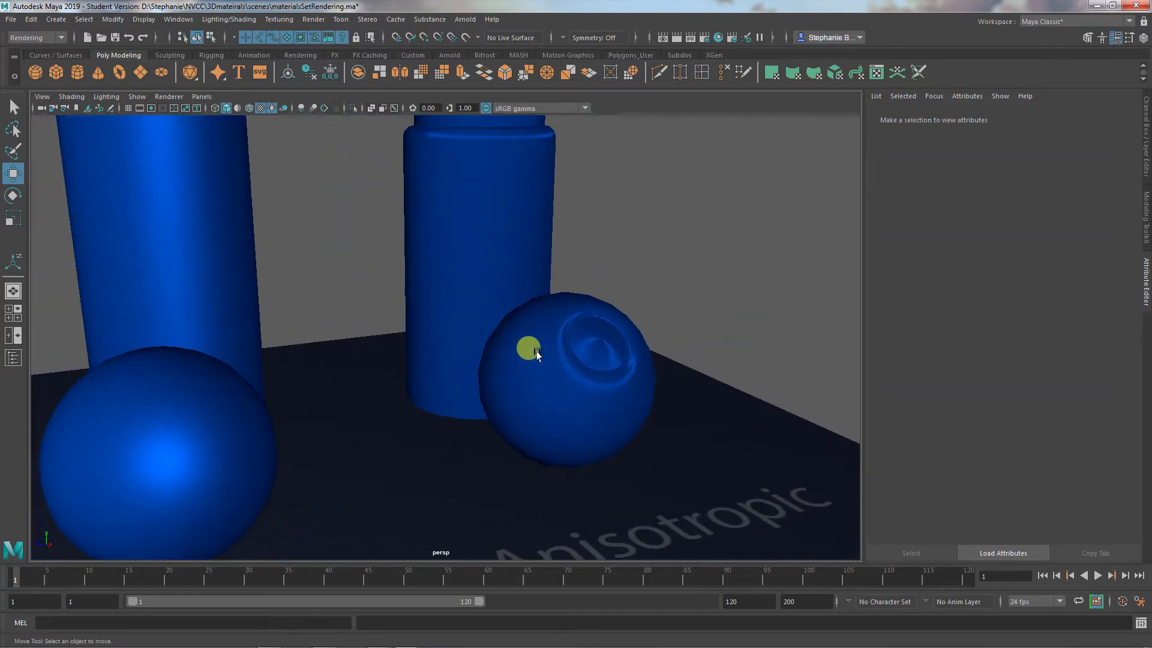
pyautogui.click(537, 354)
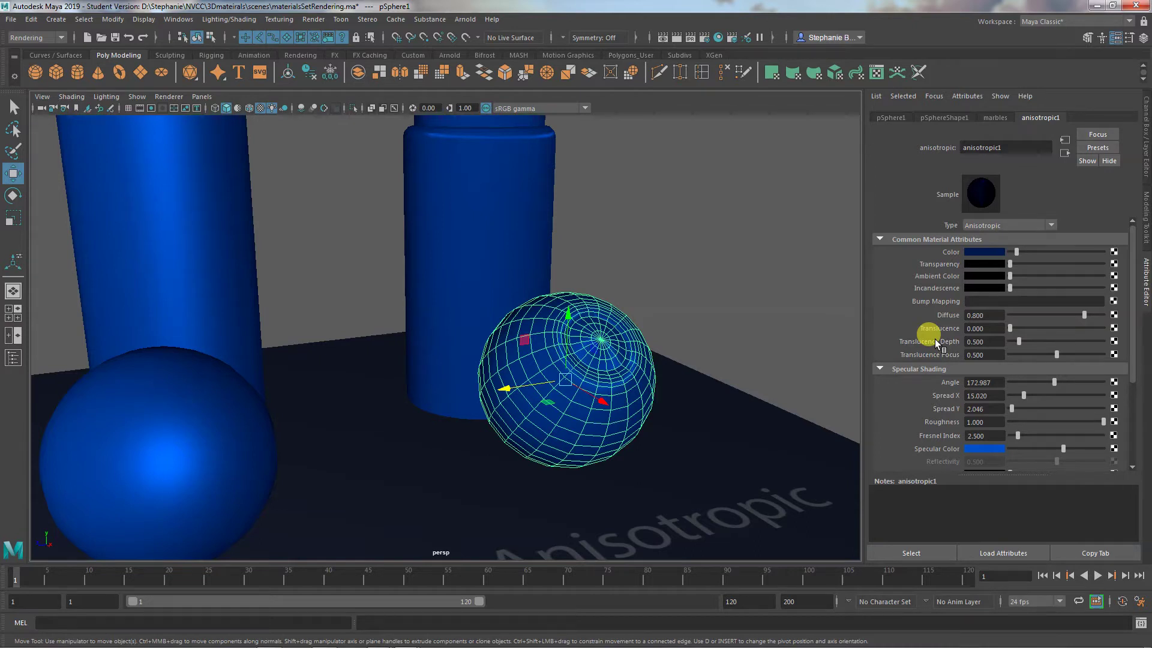
pyautogui.scroll(-3, 935, 339)
pyautogui.click(986, 376)
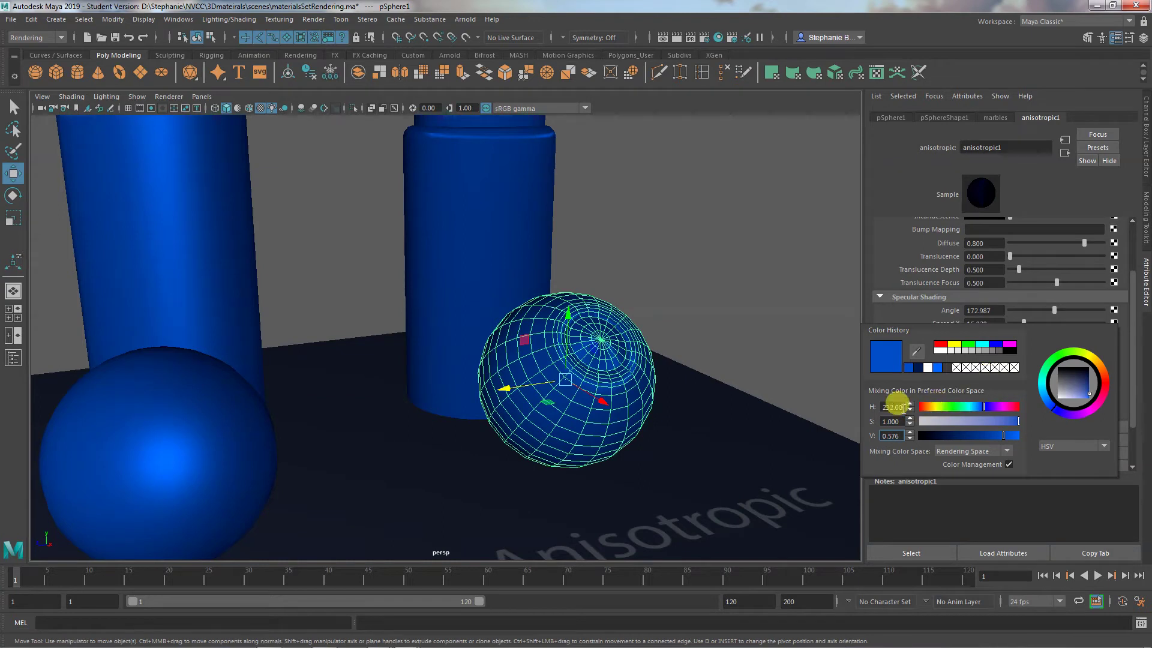
pyautogui.keyDown('alt'); pyautogui.moveTo(699, 304); pyautogui.dragTo(673, 432, button='middle'); pyautogui.keyUp('alt')
pyautogui.click(989, 374)
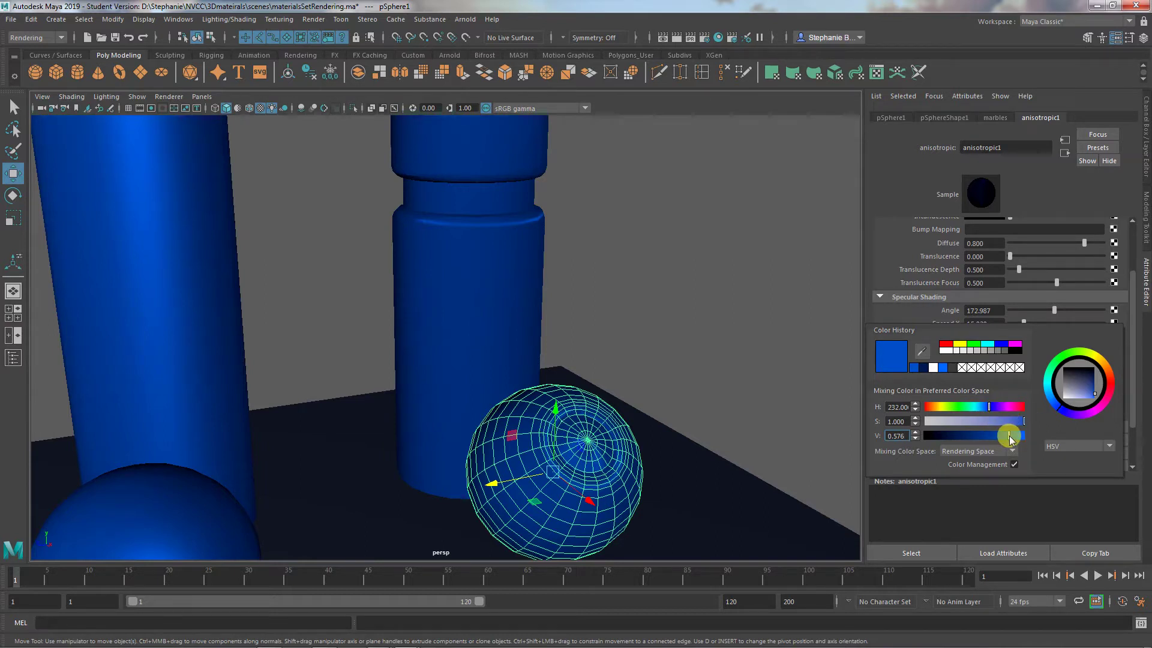
pyautogui.moveTo(988, 407); pyautogui.dragTo(986, 411)
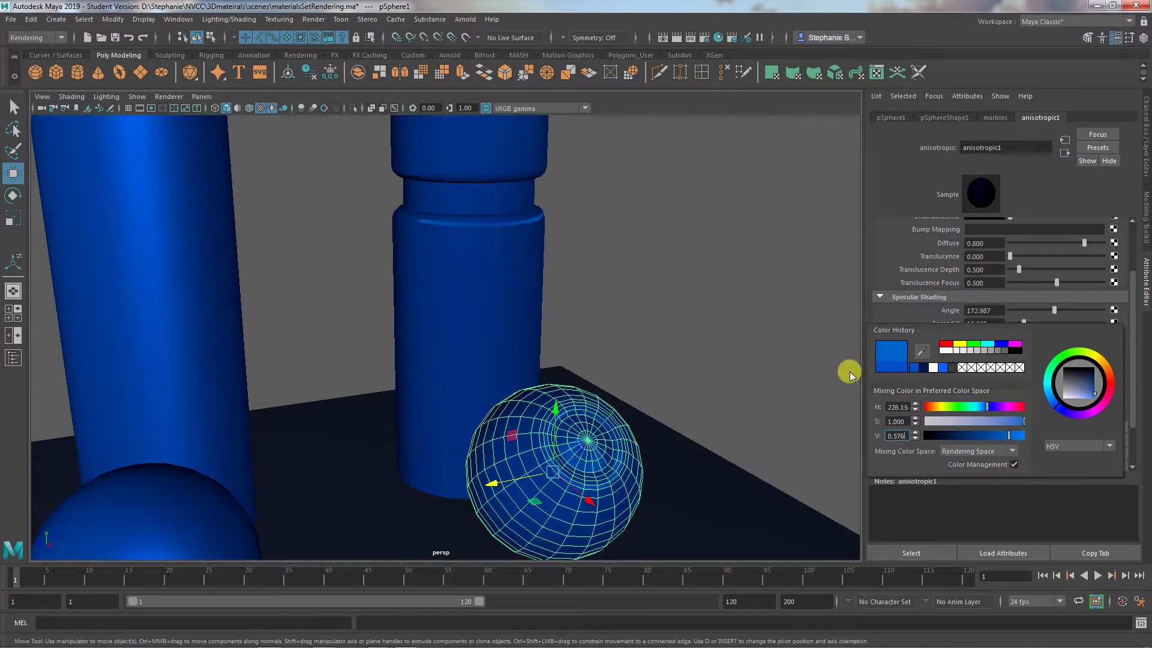
pyautogui.click(647, 313)
# Step: Set the Blinn sphere's specular color to a bright blue with hue about 233 and saturation and value at 1
pyautogui.keyDown('alt'); pyautogui.moveTo(694, 348); pyautogui.dragTo(586, 412); pyautogui.keyUp('alt')
pyautogui.click(503, 352)
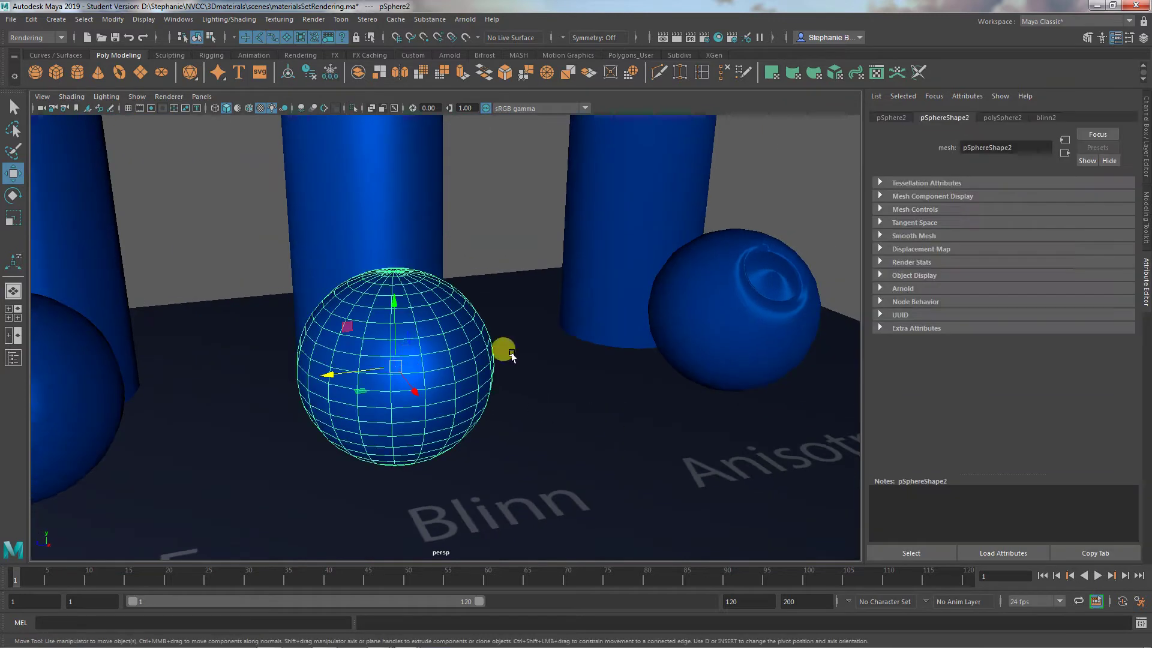
pyautogui.click(1044, 117)
pyautogui.click(976, 360)
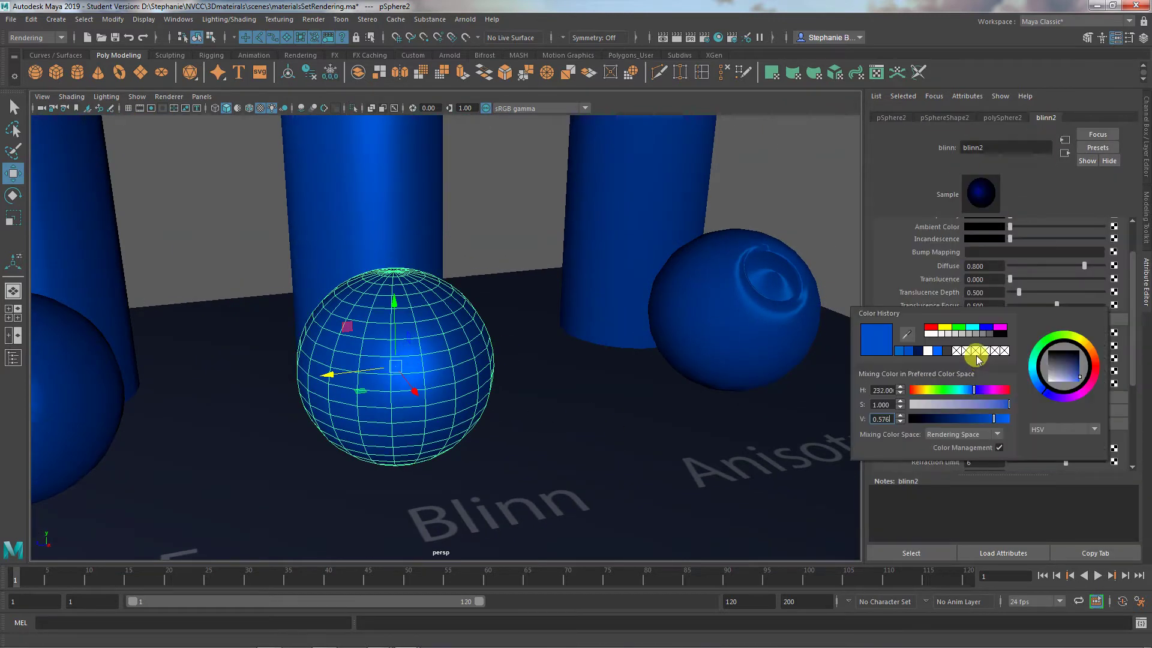
pyautogui.click(932, 330)
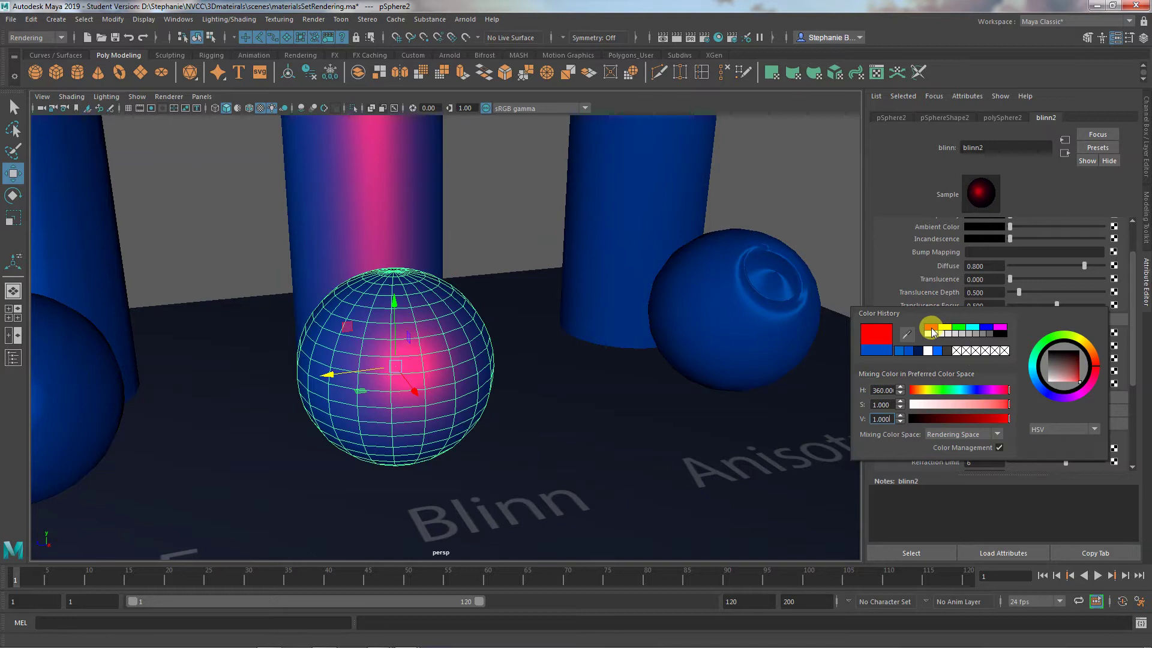
pyautogui.click(978, 390)
pyautogui.moveTo(980, 390); pyautogui.dragTo(973, 390)
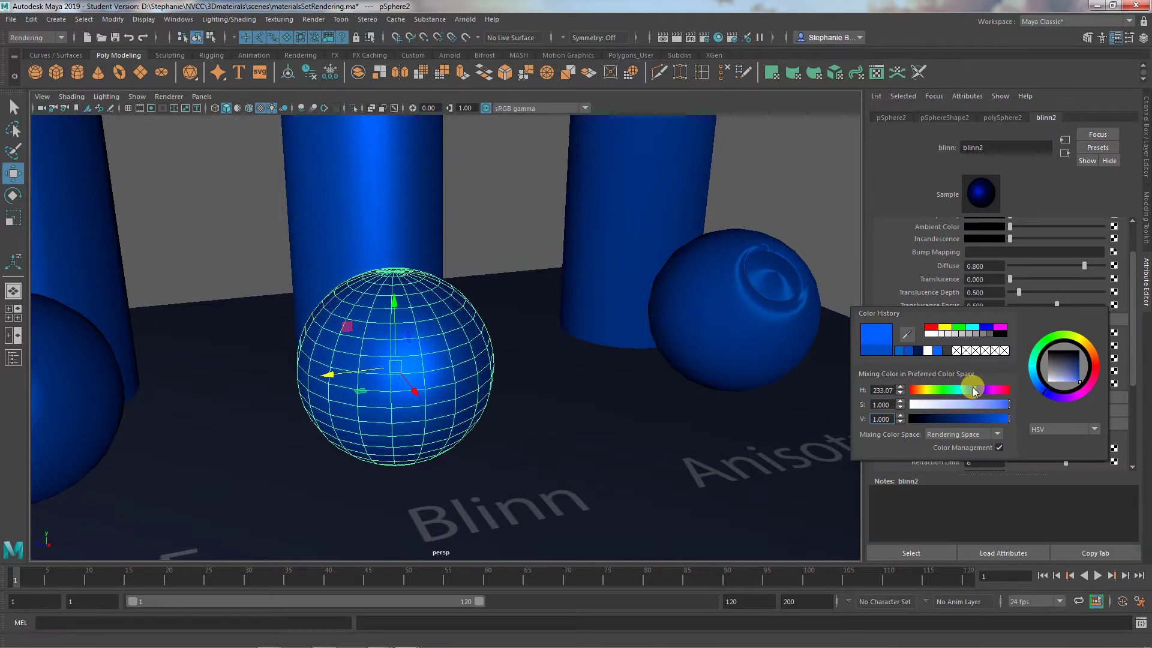
pyautogui.click(752, 181)
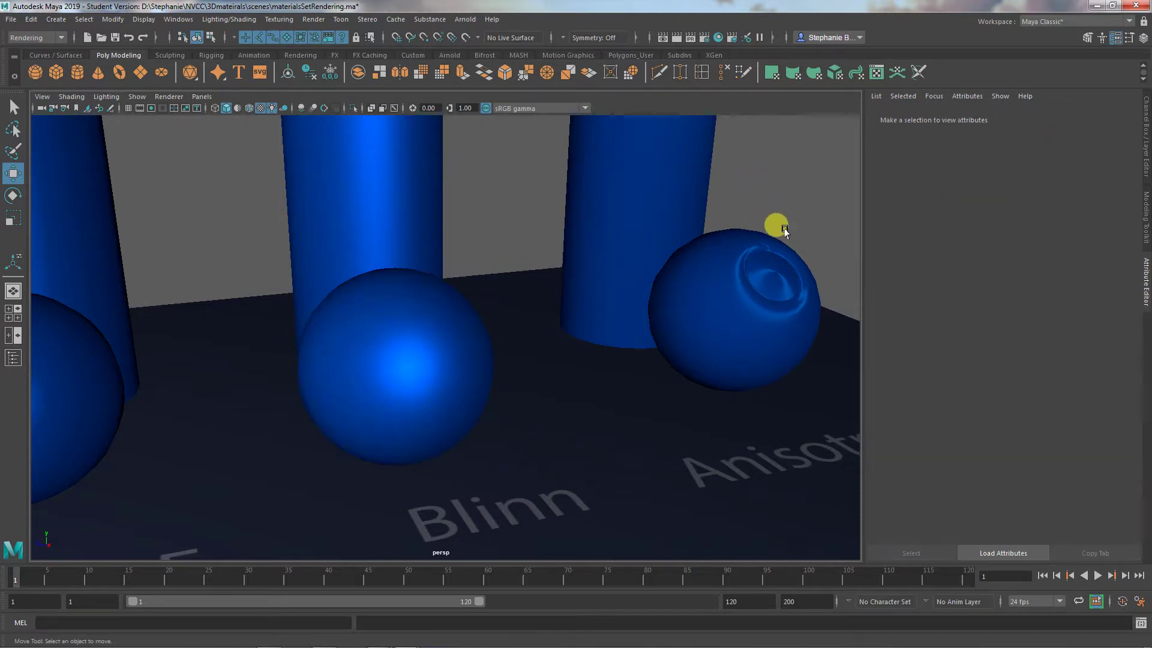
# Step: Change the Phong sphere's specular color to a lighter blue with hue 232, saturation about 0.885 and value 1
pyautogui.keyDown('alt'); pyautogui.moveTo(774, 227); pyautogui.dragTo(455, 261, button='right'); pyautogui.keyUp('alt')
pyautogui.keyDown('alt'); pyautogui.moveTo(455, 261); pyautogui.dragTo(697, 371, button='middle'); pyautogui.keyUp('alt')
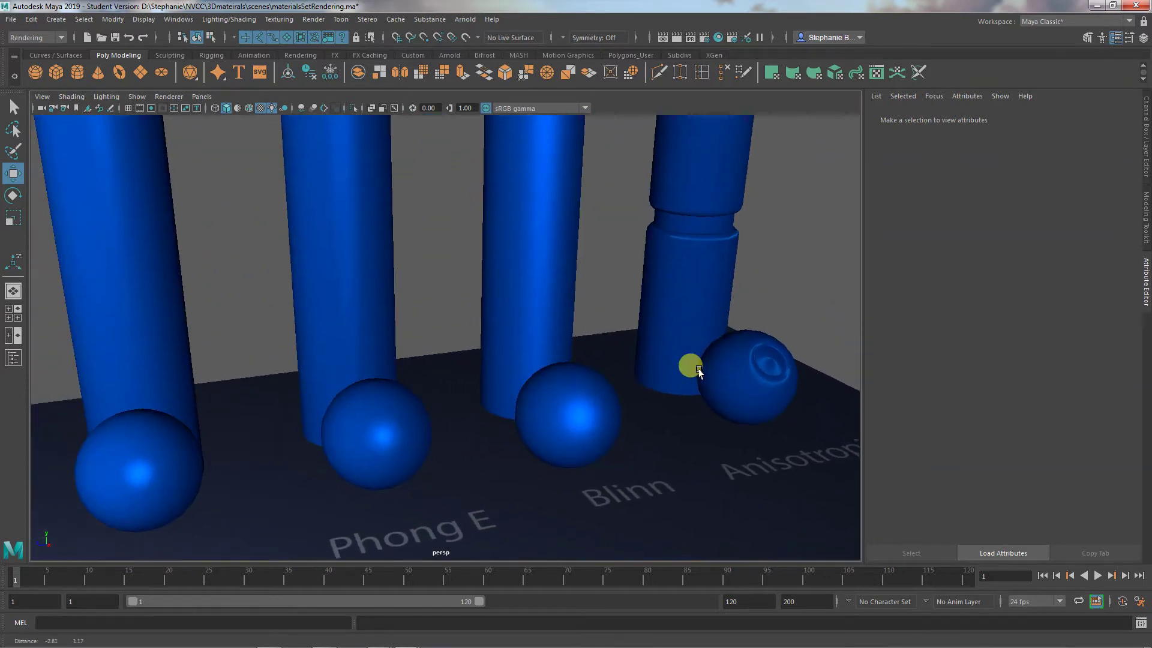
pyautogui.keyDown('alt'); pyautogui.moveTo(699, 372); pyautogui.dragTo(593, 362, button='right'); pyautogui.keyUp('alt')
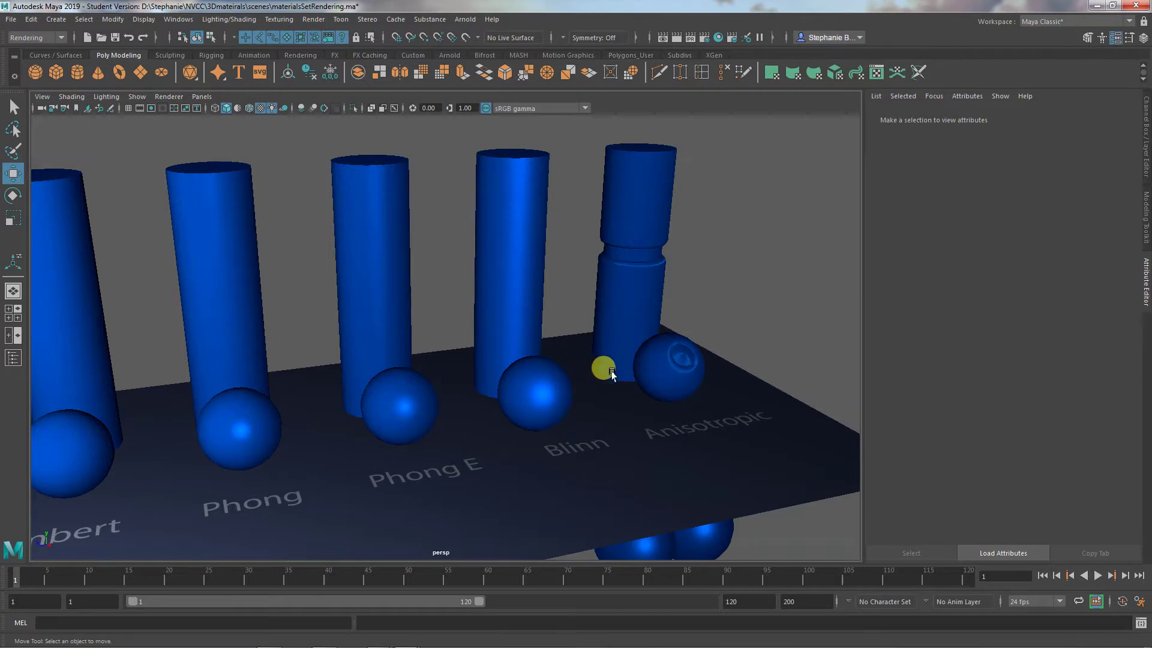
pyautogui.keyDown('alt'); pyautogui.moveTo(599, 368); pyautogui.dragTo(676, 352, button='middle'); pyautogui.keyUp('alt')
pyautogui.keyDown('alt'); pyautogui.moveTo(676, 352); pyautogui.dragTo(394, 398); pyautogui.keyUp('alt')
pyautogui.keyDown('alt'); pyautogui.moveTo(393, 398); pyautogui.dragTo(488, 401, button='right'); pyautogui.keyUp('alt')
pyautogui.click(350, 415)
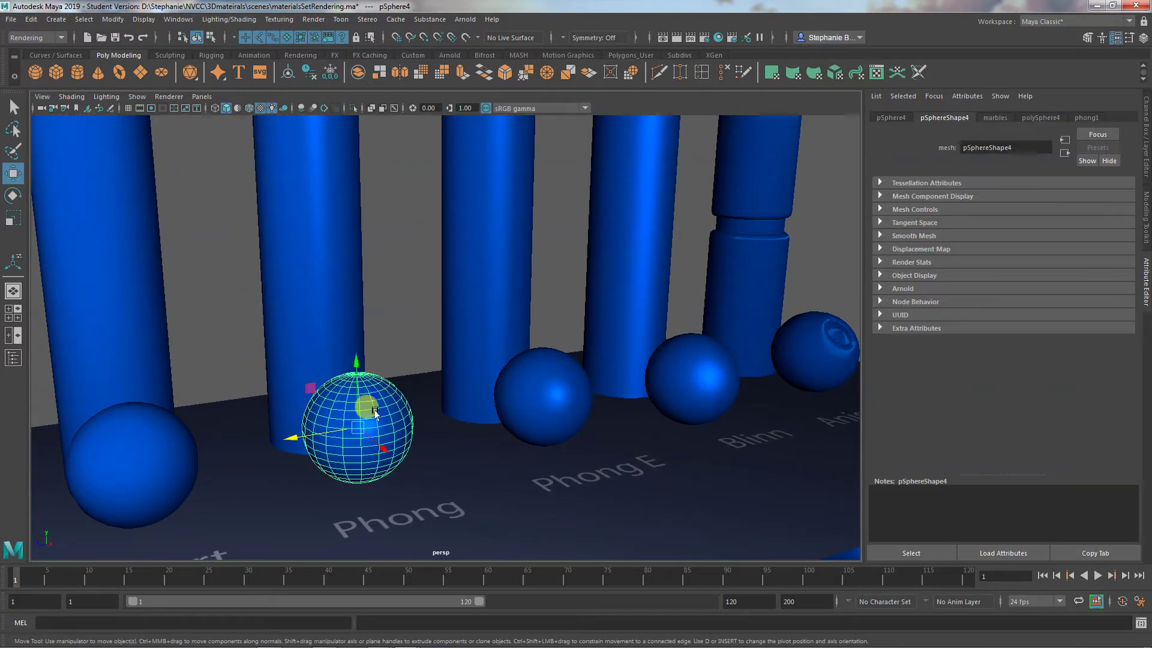
pyautogui.click(1088, 119)
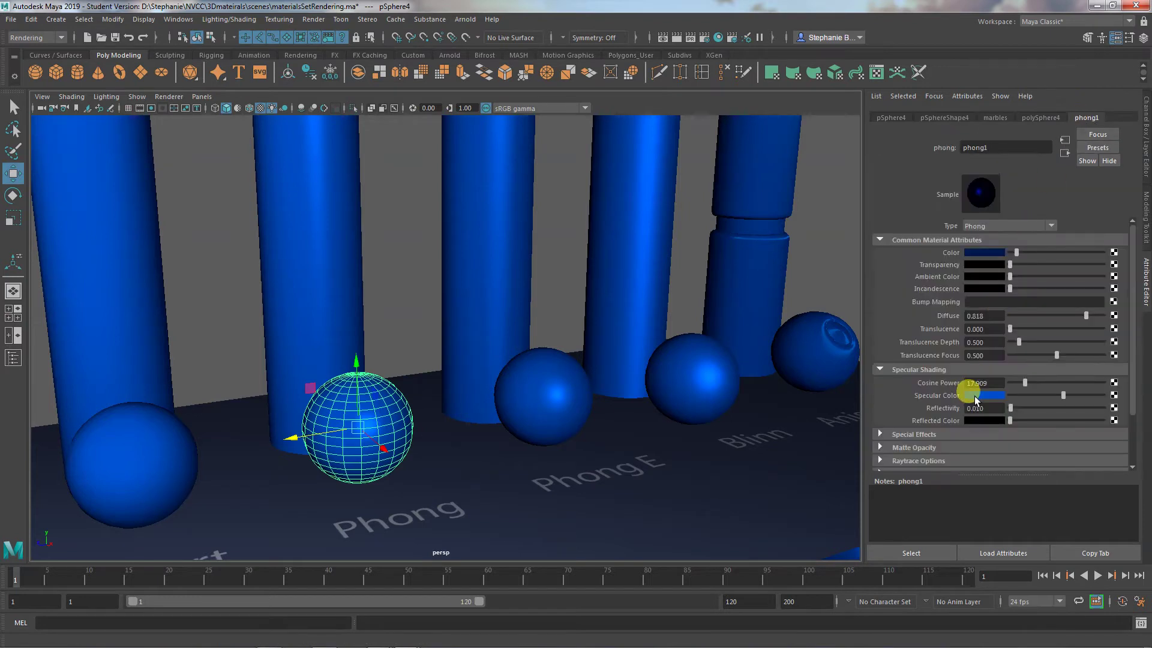
pyautogui.click(973, 394)
pyautogui.click(939, 393)
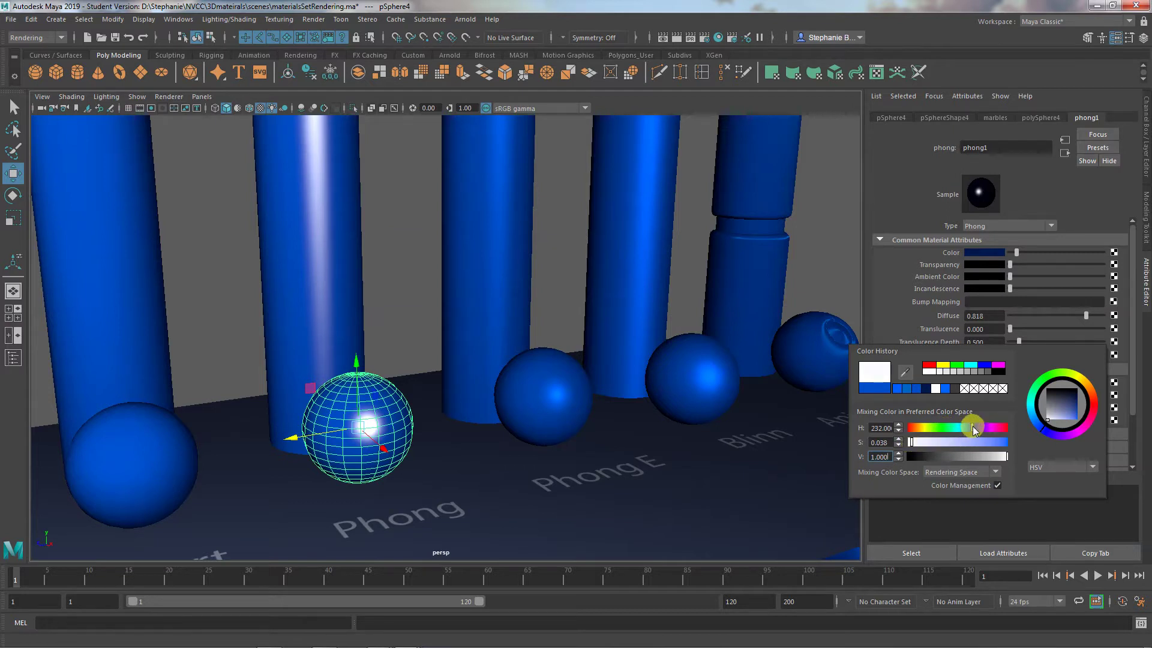
pyautogui.moveTo(911, 445); pyautogui.dragTo(990, 441)
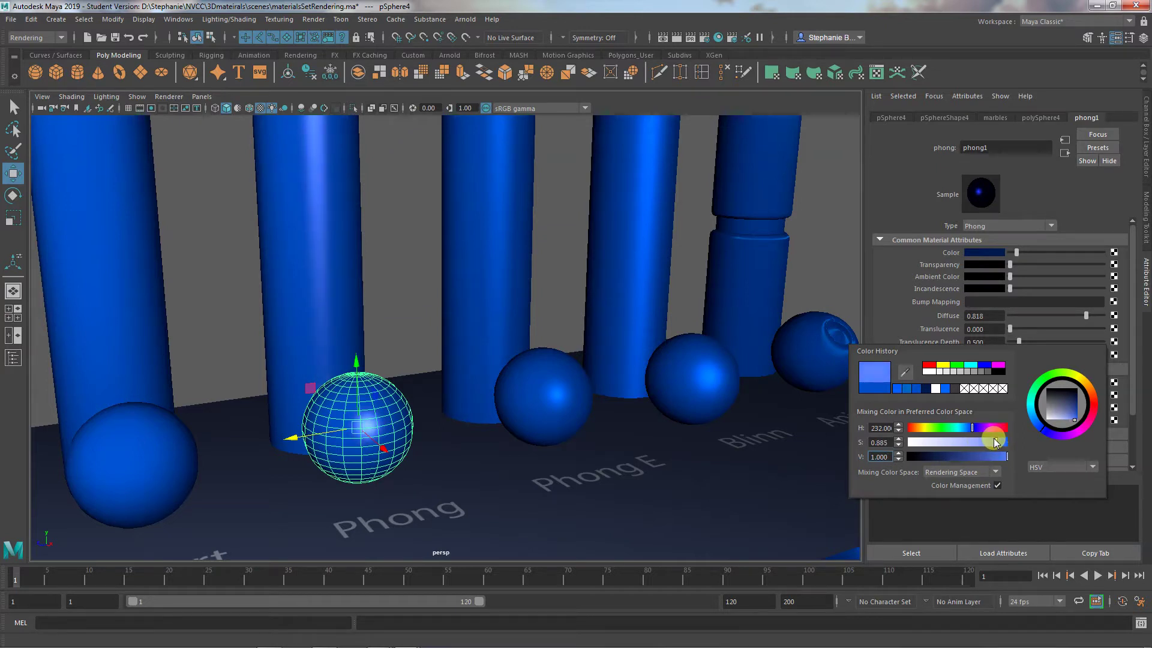
pyautogui.click(671, 347)
pyautogui.click(423, 298)
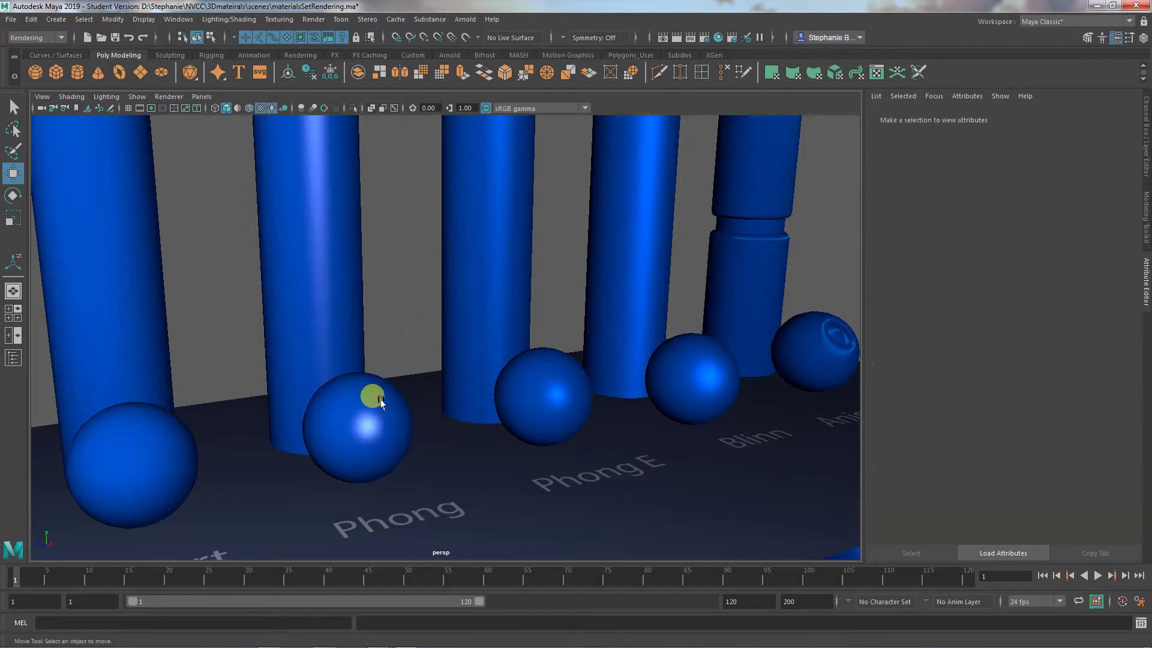
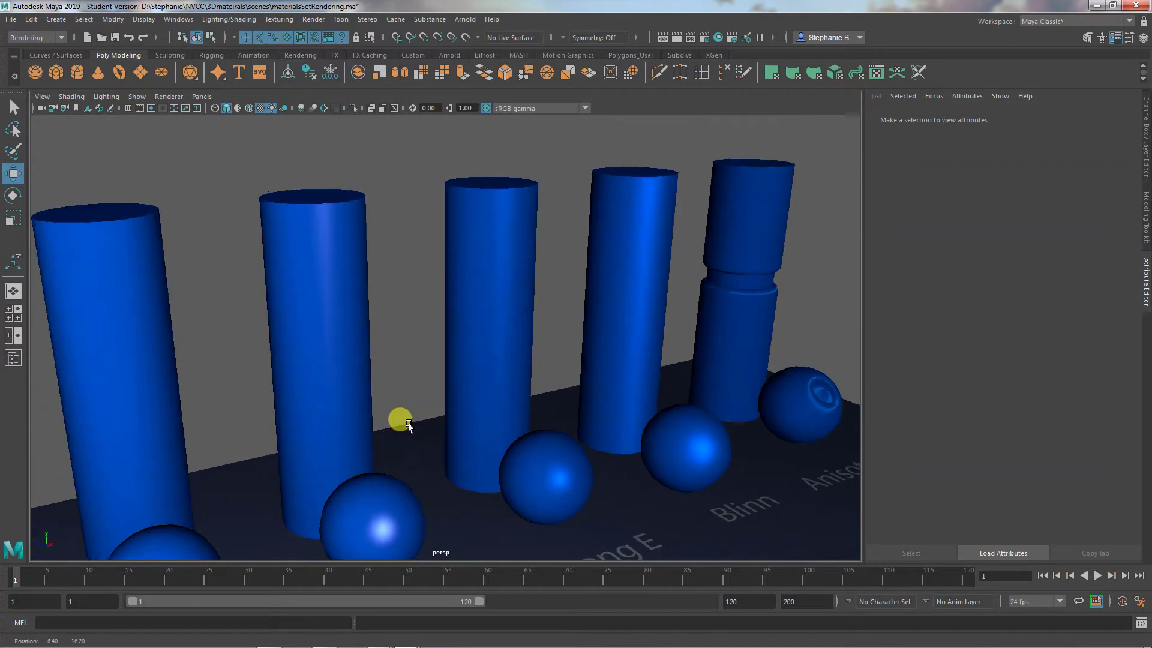
# Step: Frame the row of labeled cylinders and spheres and render the full perspective view with Maya Software
pyautogui.press('7')
pyautogui.moveTo(334, 322)
pyautogui.keyDown('alt'); pyautogui.mouseDown()
pyautogui.moveTo(380, 324)
pyautogui.moveTo(350, 329)
pyautogui.mouseUp(); pyautogui.keyUp('alt')
pyautogui.keyDown('alt'); pyautogui.moveTo(350, 329); pyautogui.dragTo(327, 252, button='right'); pyautogui.keyUp('alt')
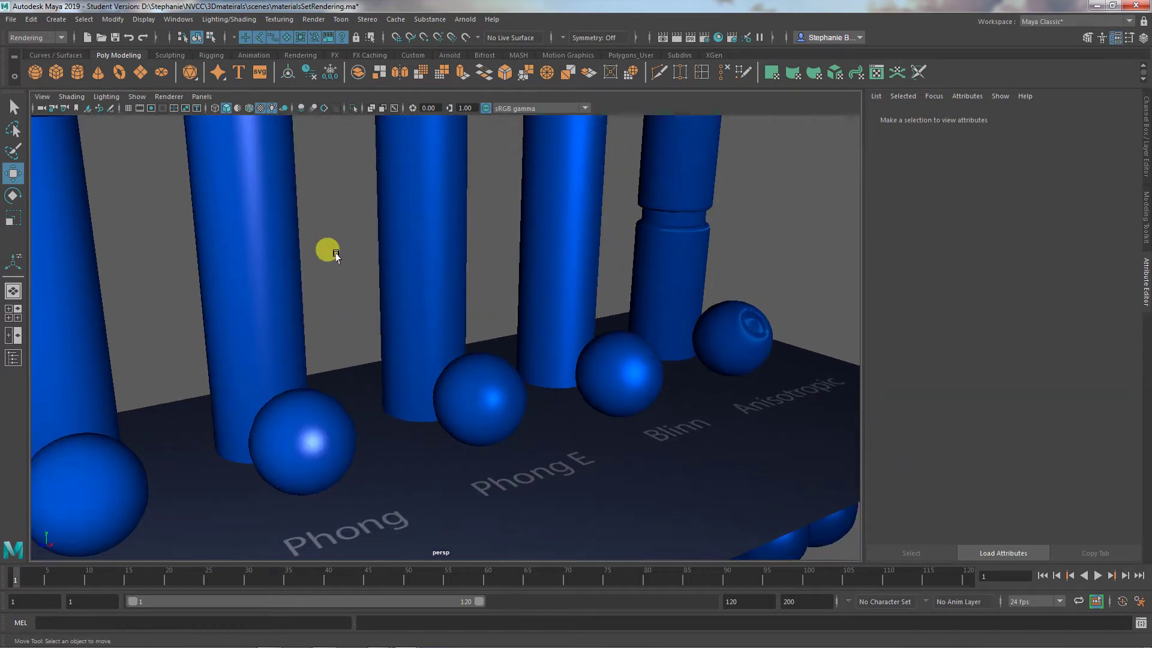
pyautogui.keyDown('alt'); pyautogui.moveTo(322, 419); pyautogui.dragTo(380, 483); pyautogui.keyUp('alt')
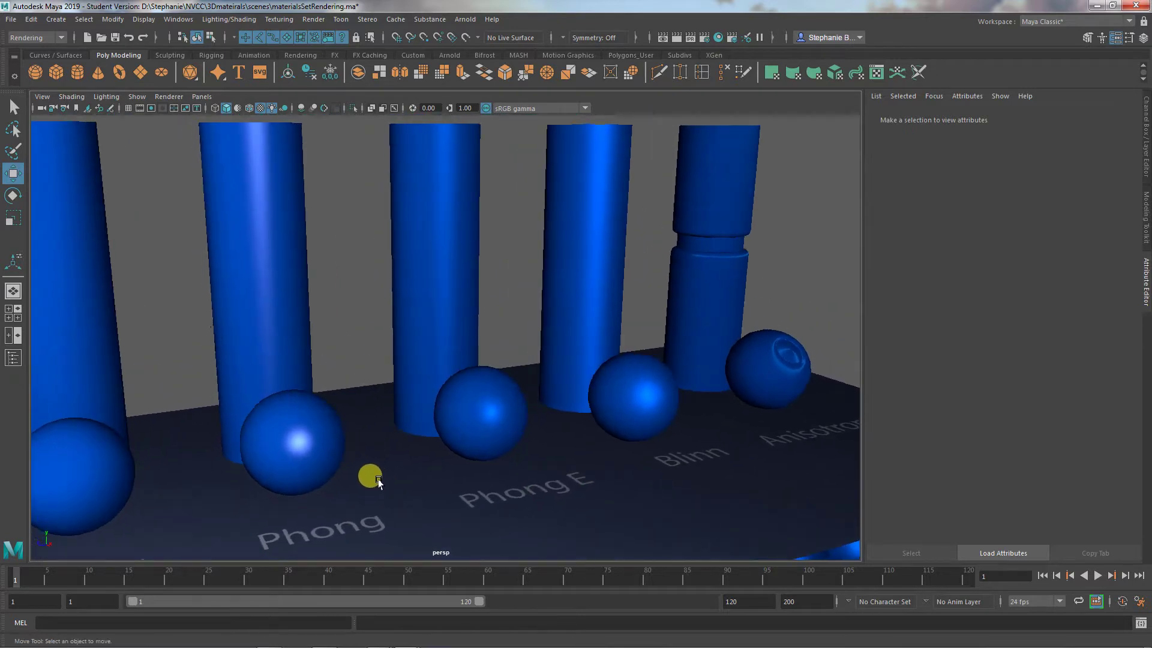
pyautogui.keyDown('alt'); pyautogui.moveTo(403, 478); pyautogui.dragTo(445, 476, button='middle'); pyautogui.keyUp('alt')
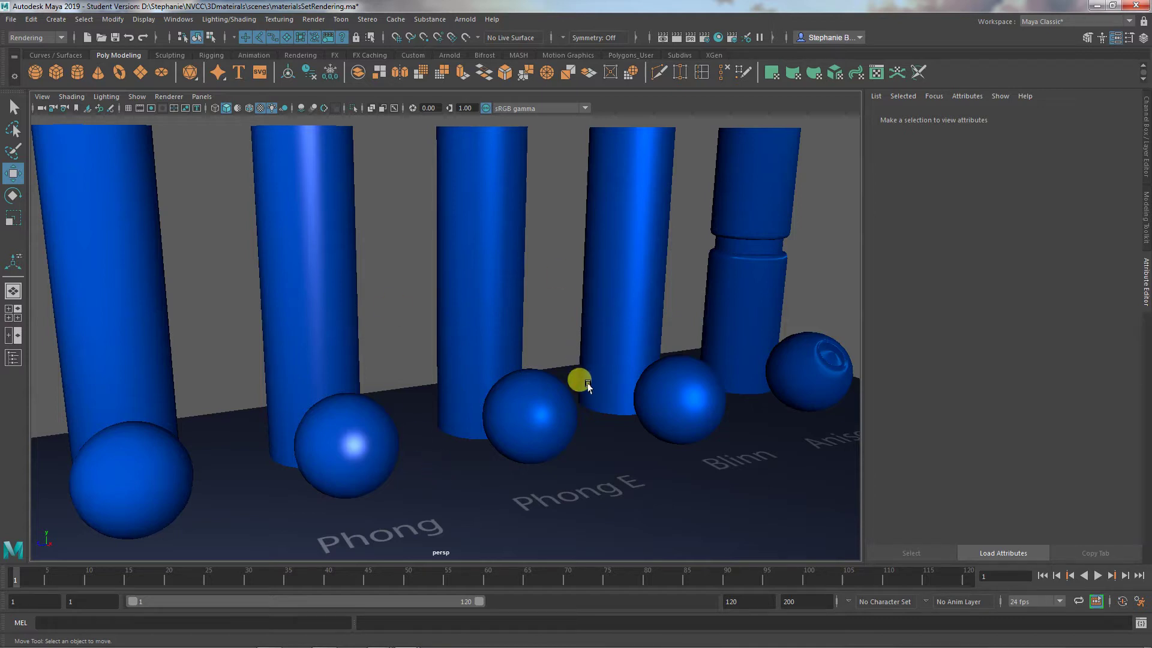
pyautogui.click(662, 38)
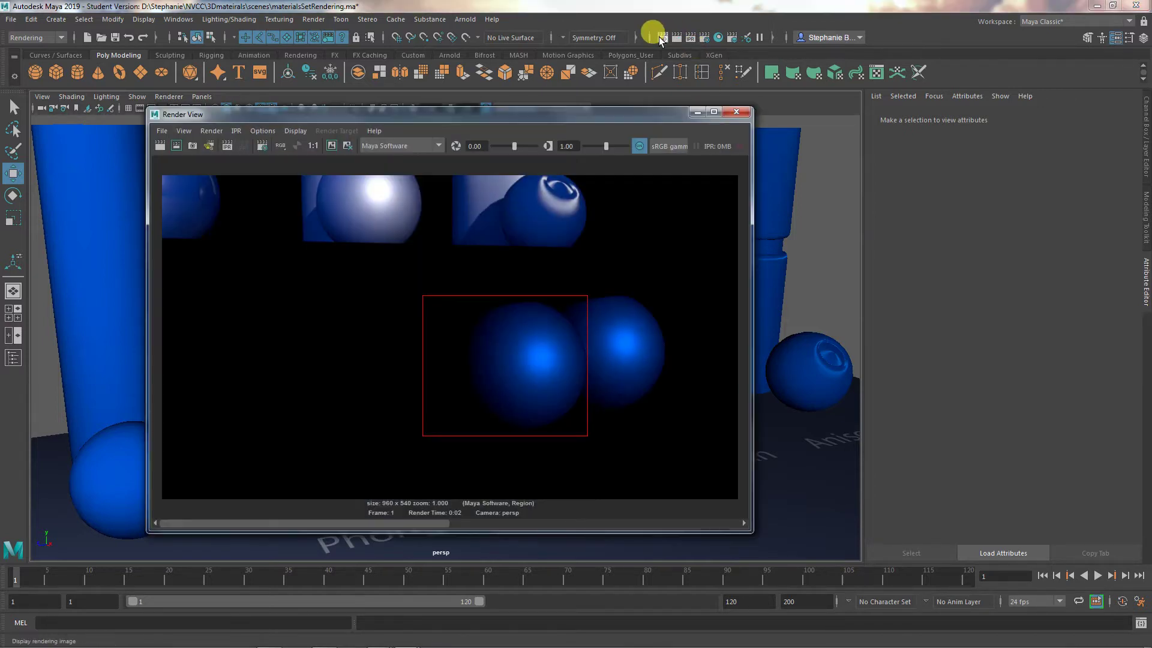
pyautogui.click(159, 145)
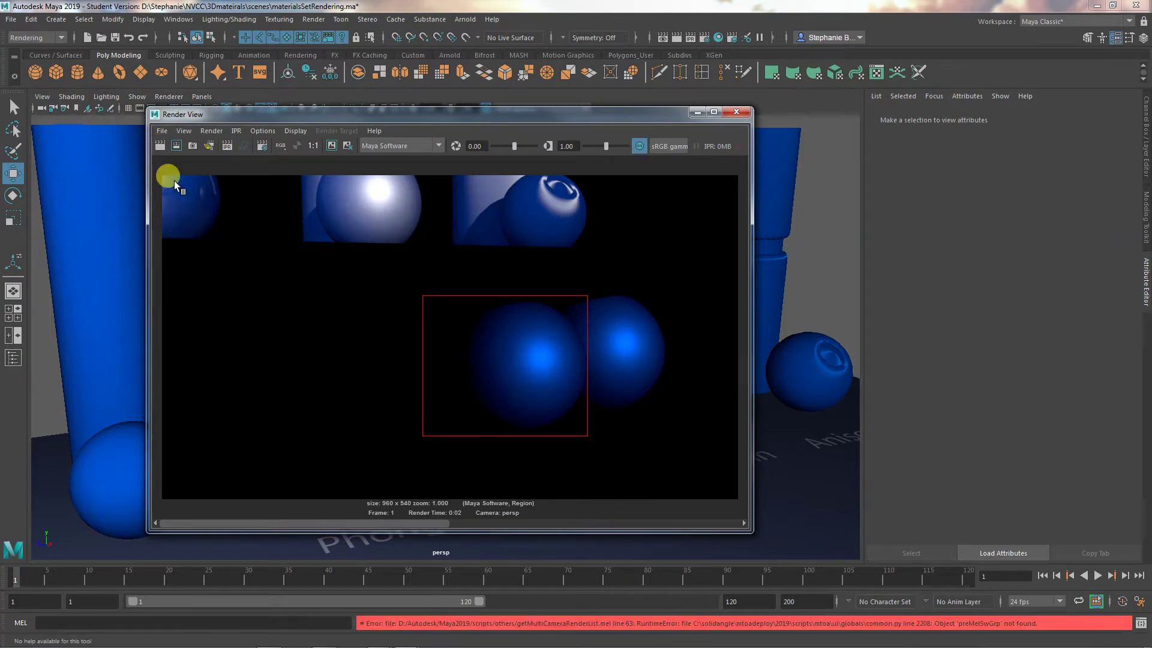
pyautogui.click(158, 144)
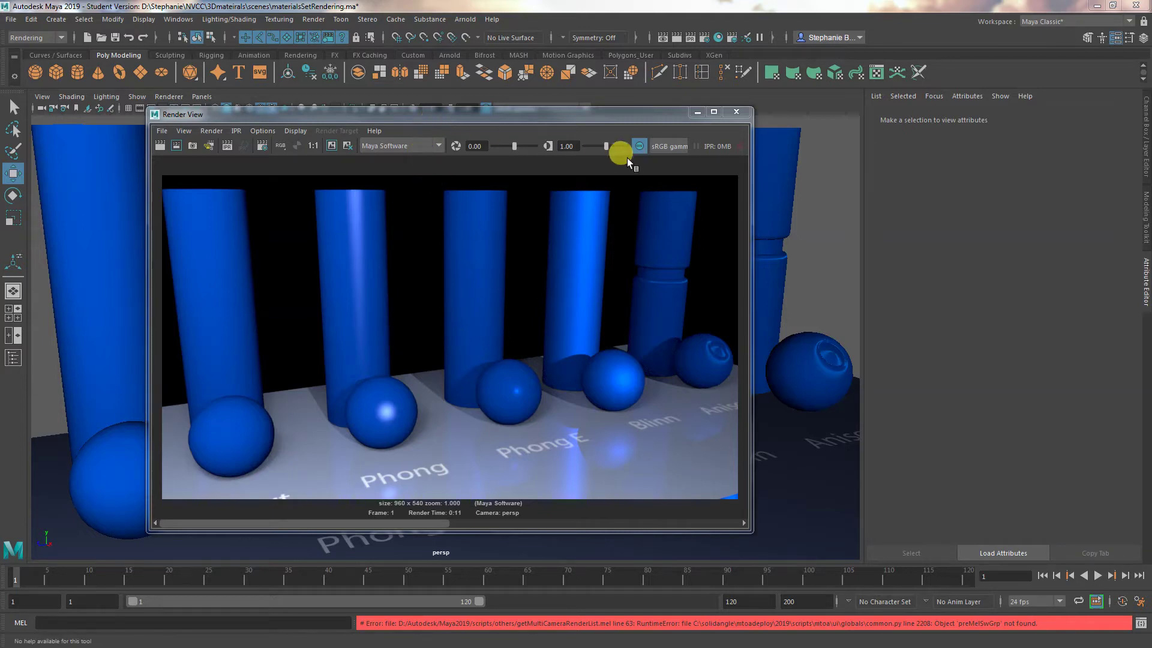
# Step: Compare the rendered image with the sRGB gamma color management switched on and off
pyautogui.moveTo(592, 115); pyautogui.dragTo(661, 140)
pyautogui.click(667, 135)
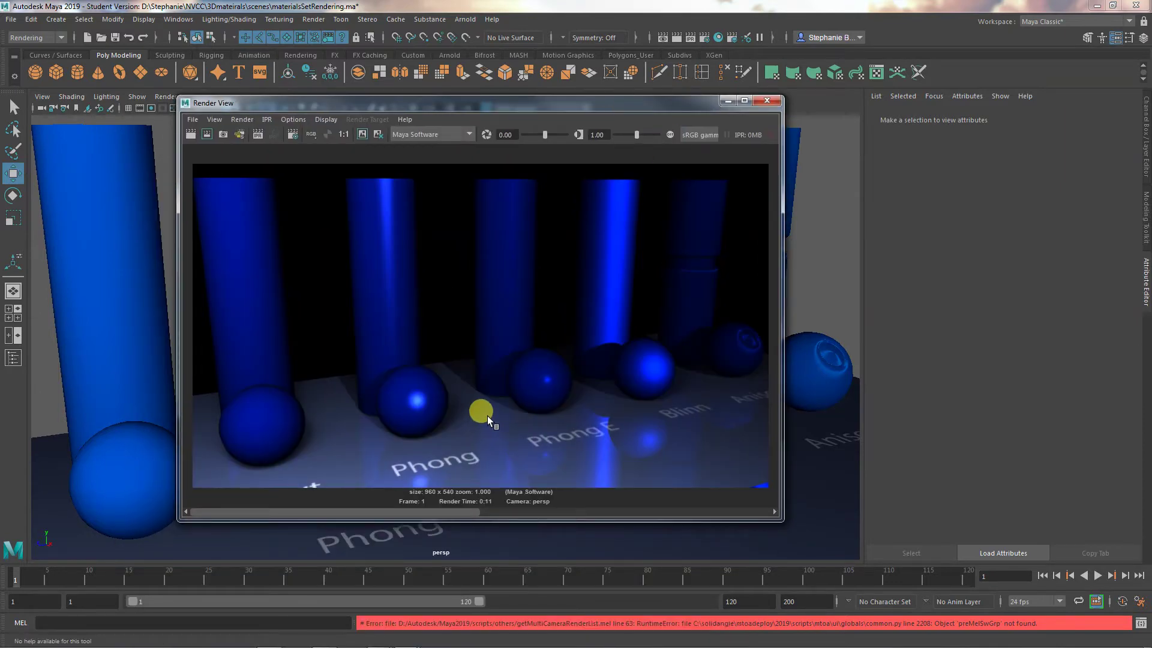
pyautogui.click(670, 135)
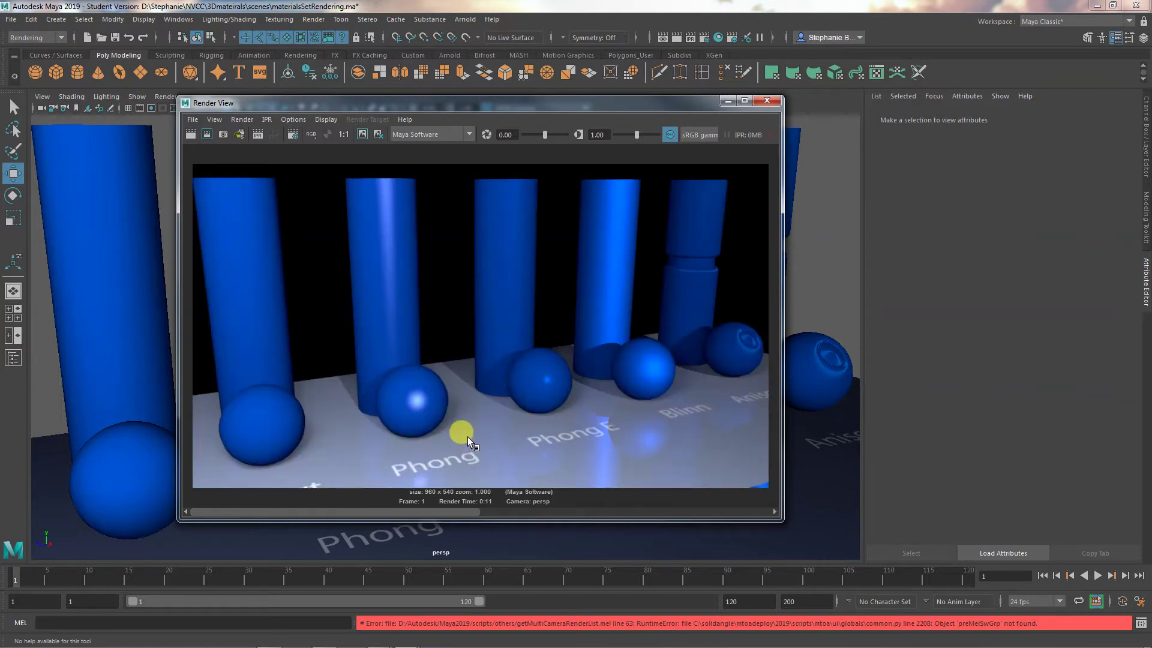
pyautogui.click(664, 134)
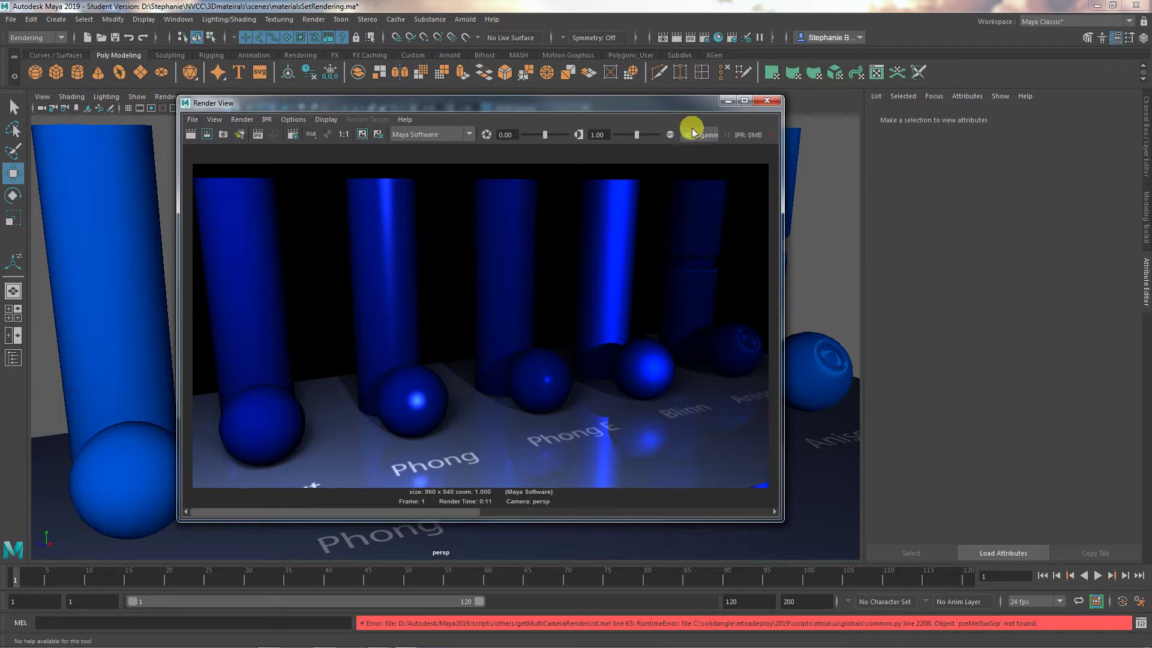
# Step: Minimize the render and examine the specular shading and reflectivity settings of the floor, Blinn and Phong E materials
pyautogui.click(726, 101)
pyautogui.click(624, 509)
pyautogui.keyDown('alt'); pyautogui.moveTo(617, 506); pyautogui.dragTo(573, 442); pyautogui.keyUp('alt')
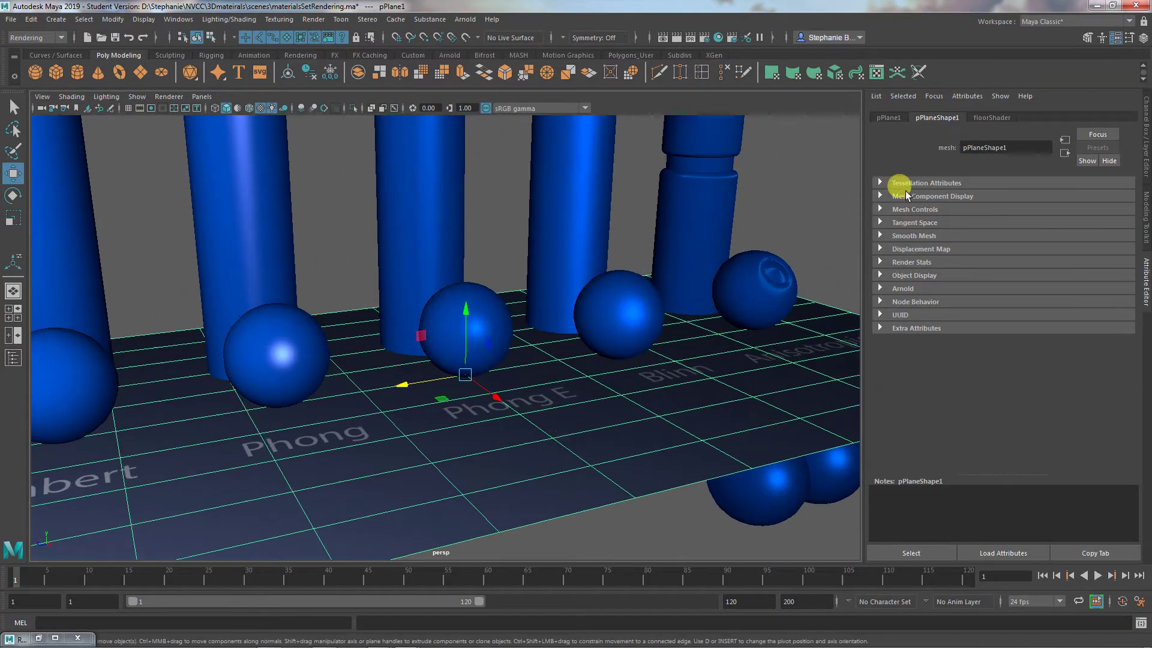
pyautogui.click(984, 117)
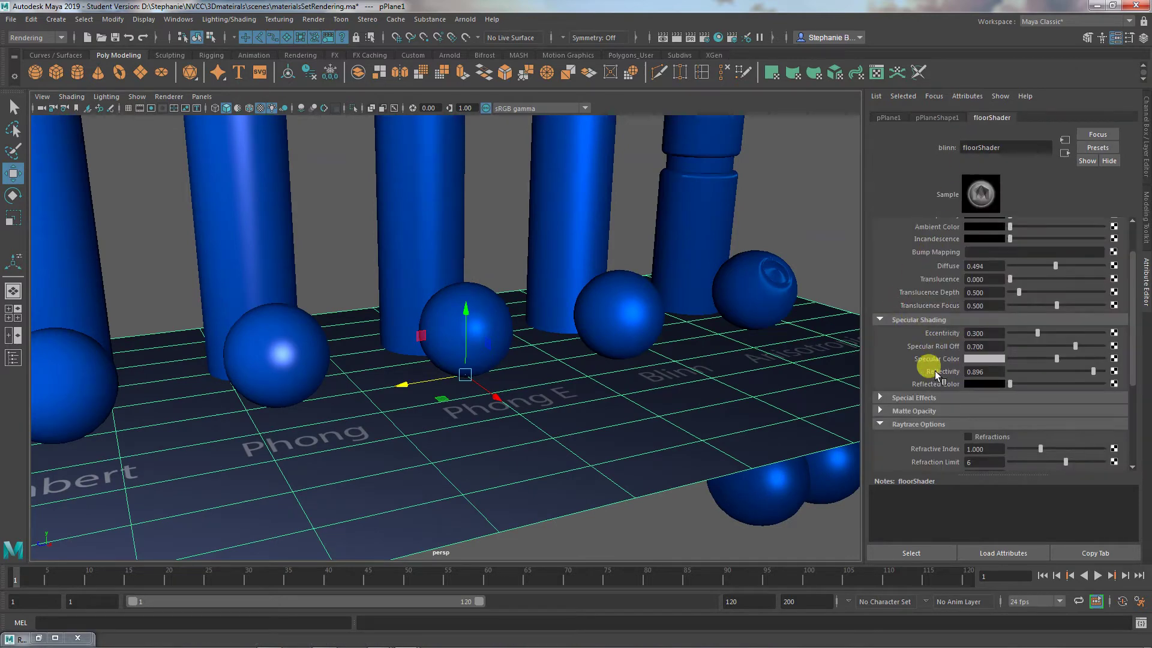
pyautogui.click(617, 315)
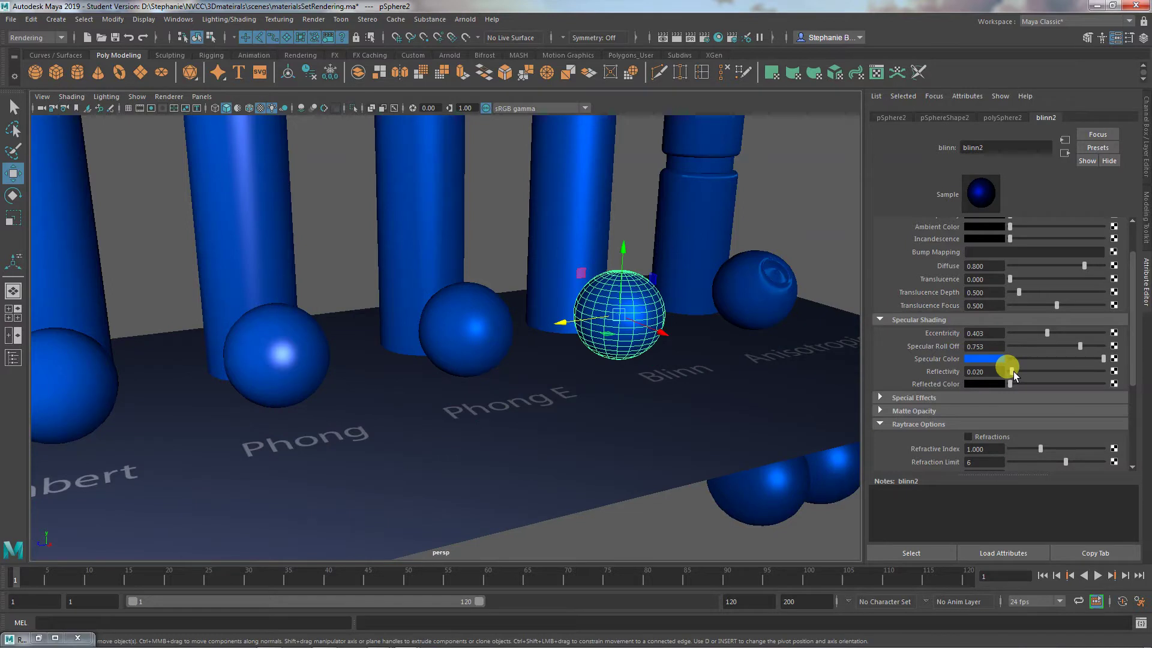
pyautogui.click(471, 331)
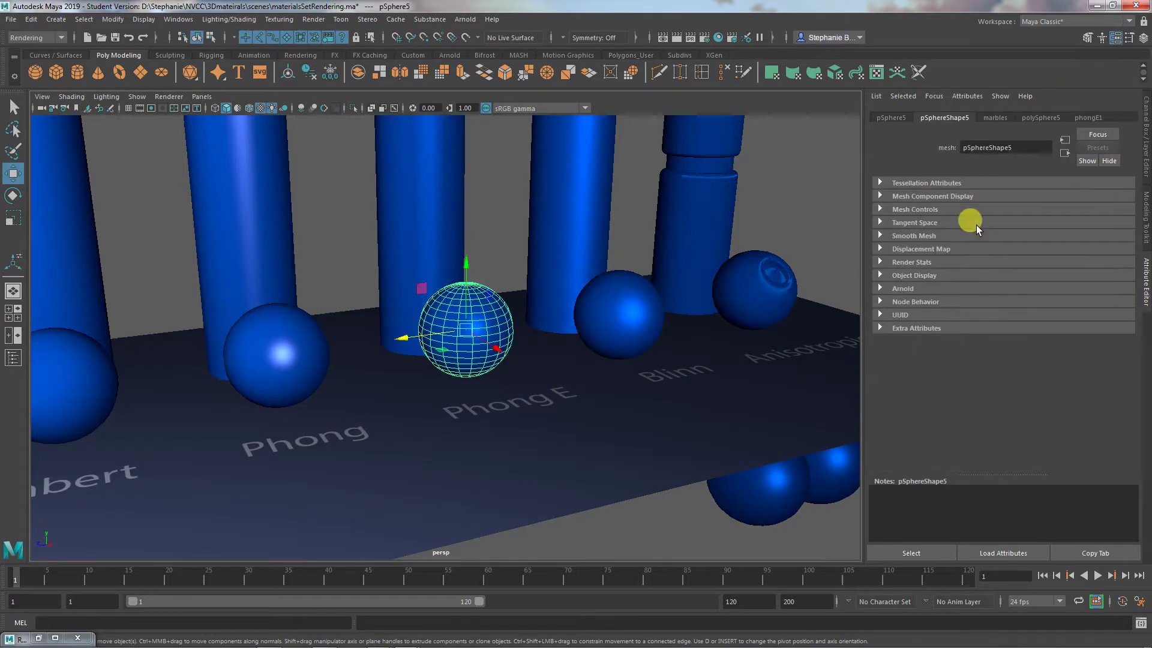
pyautogui.click(1088, 117)
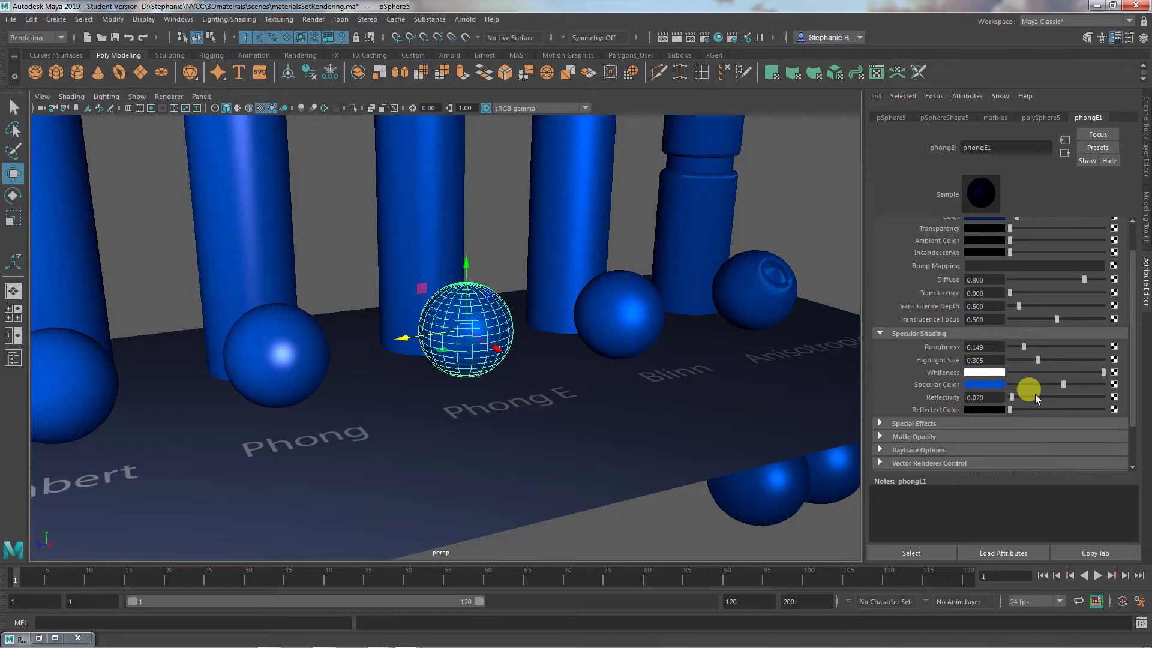
pyautogui.click(613, 323)
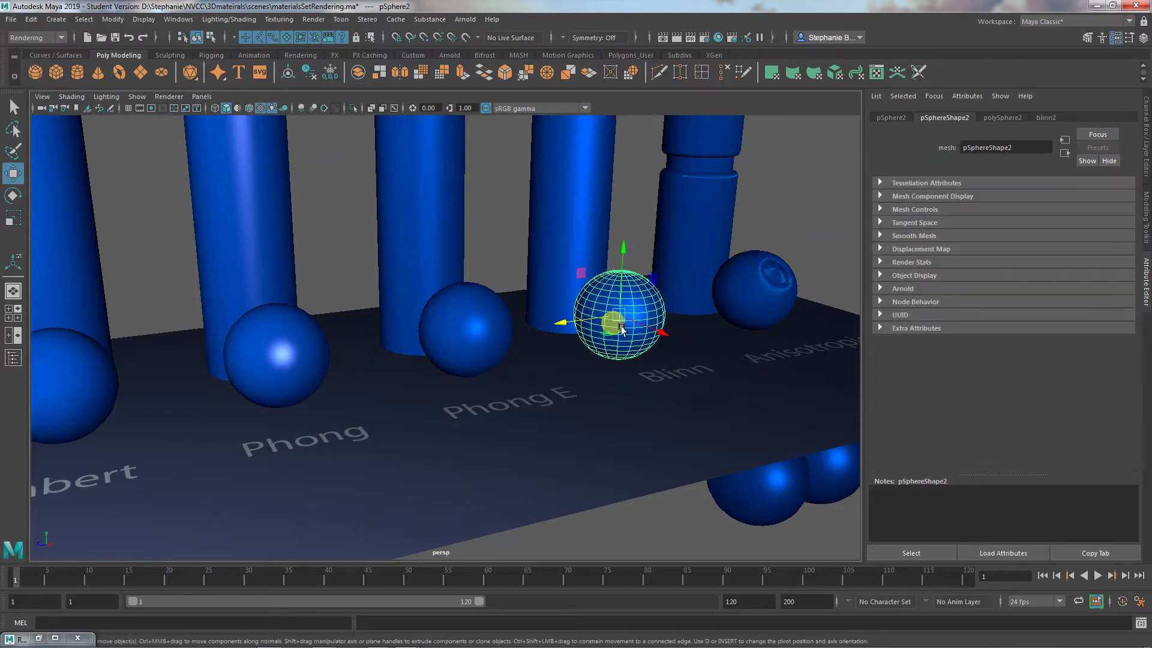
pyautogui.click(1046, 117)
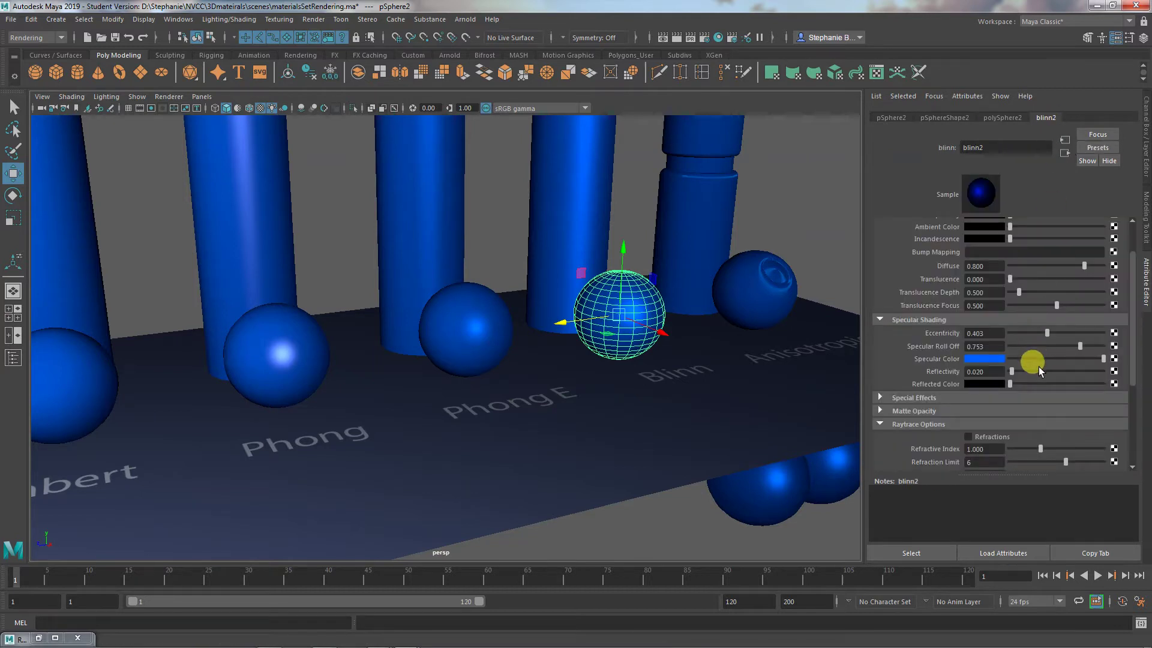
# Step: Raise the Blinn sphere's reflectivity to about 0.487 and re-render the current perspective view
pyautogui.moveTo(1037, 371); pyautogui.dragTo(1048, 372)
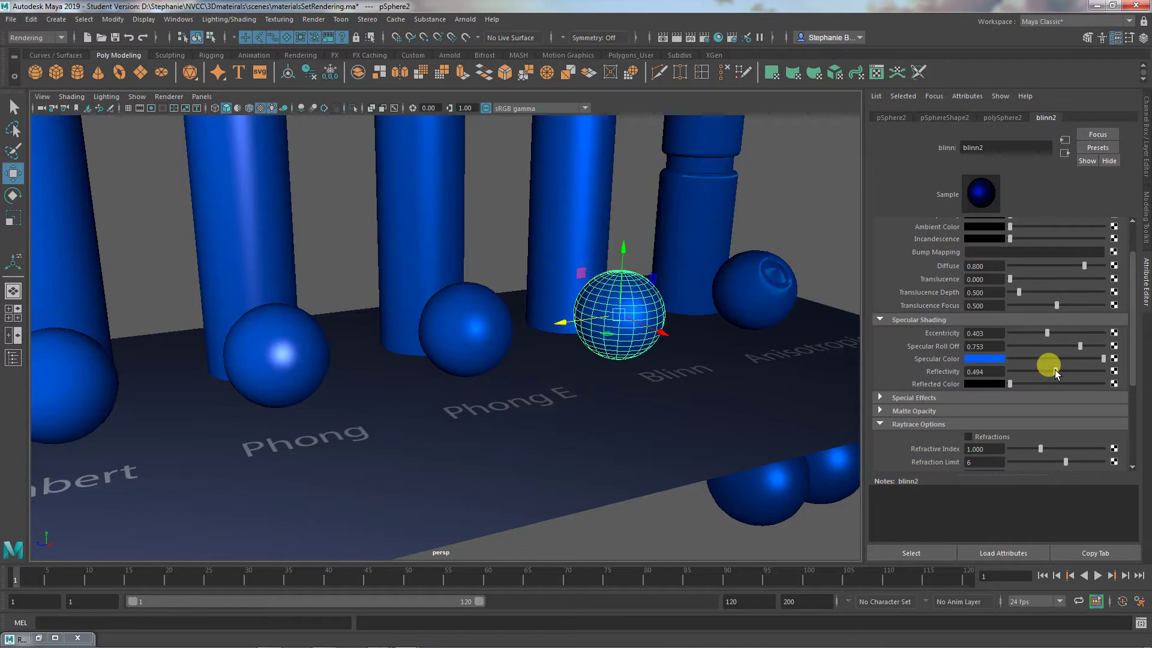
pyautogui.moveTo(1056, 373); pyautogui.dragTo(1054, 372)
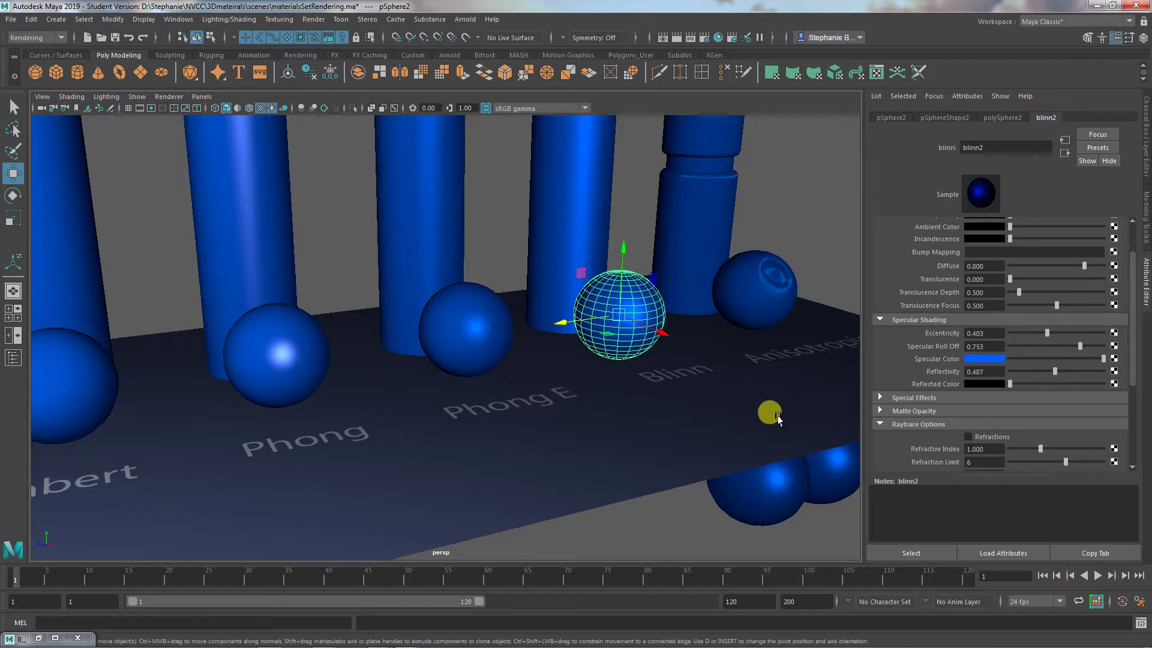
pyautogui.click(573, 436)
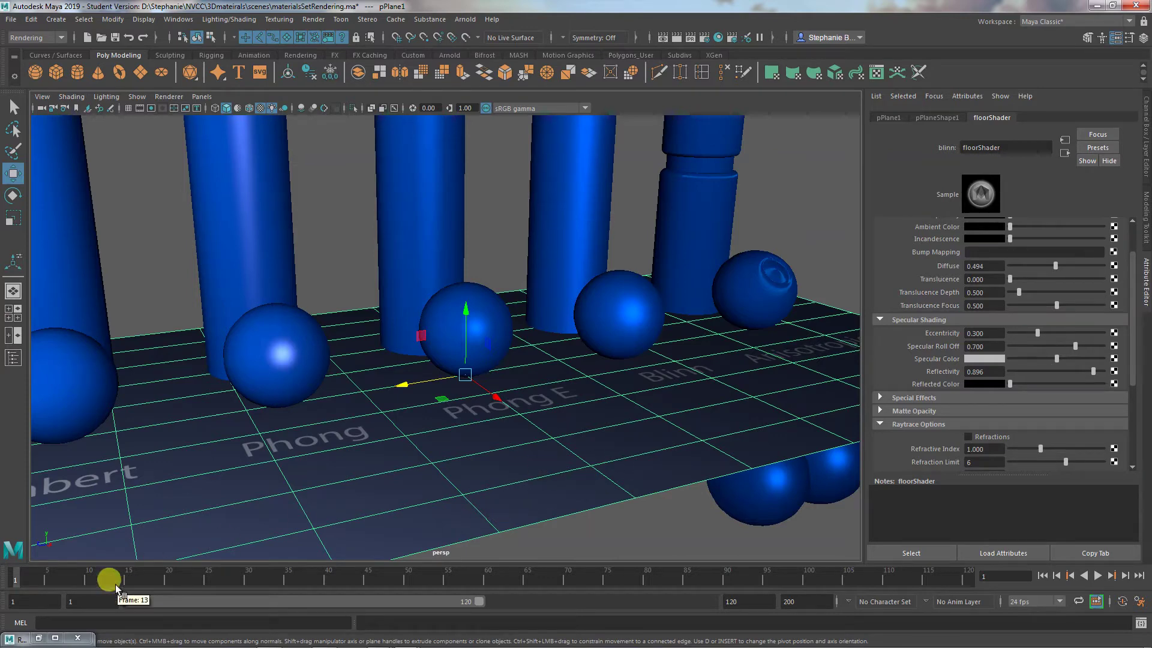
pyautogui.click(55, 638)
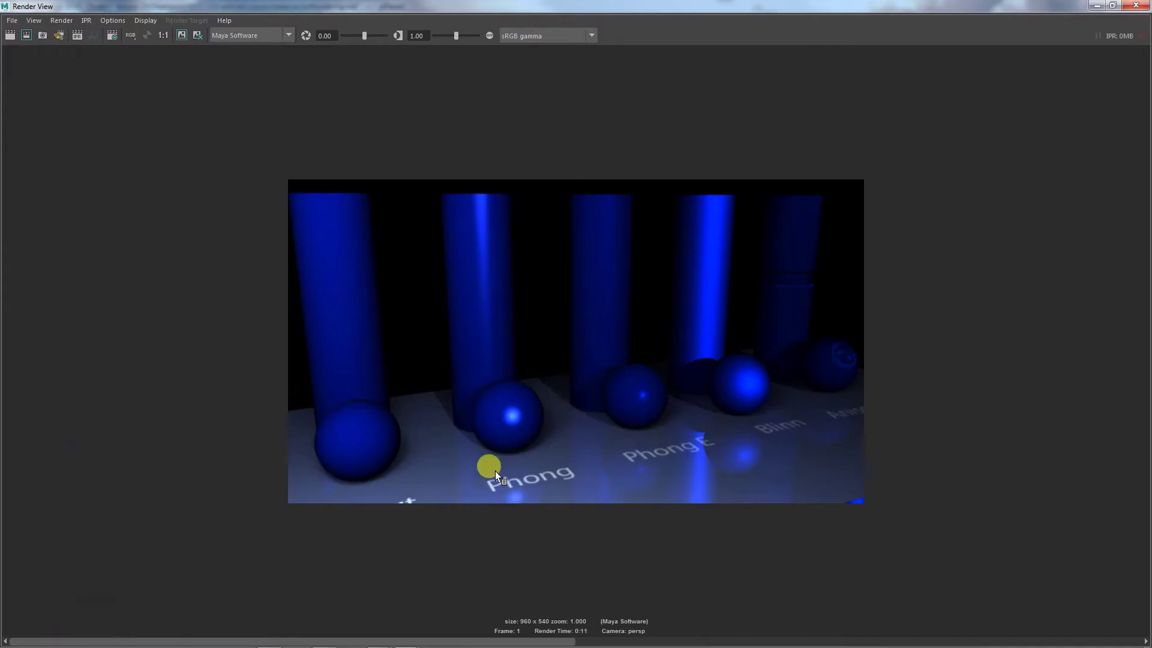
pyautogui.click(9, 35)
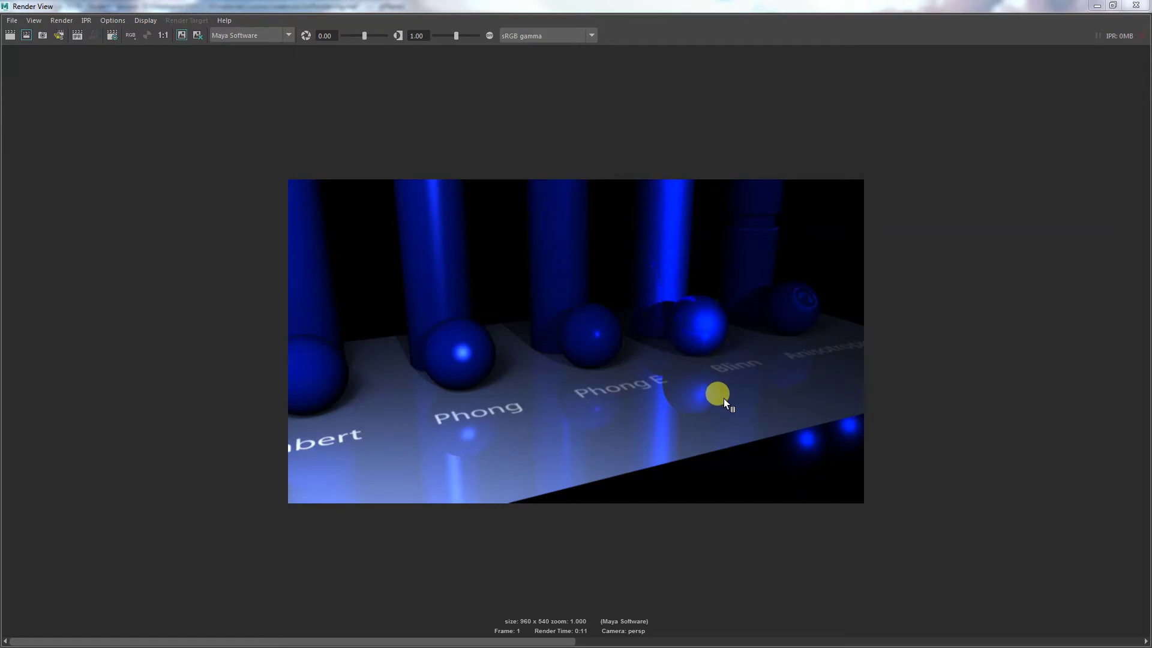
# Step: Minimize the render and lower the reflectivity of the Blinn sphere's material
pyautogui.click(1097, 6)
pyautogui.click(633, 320)
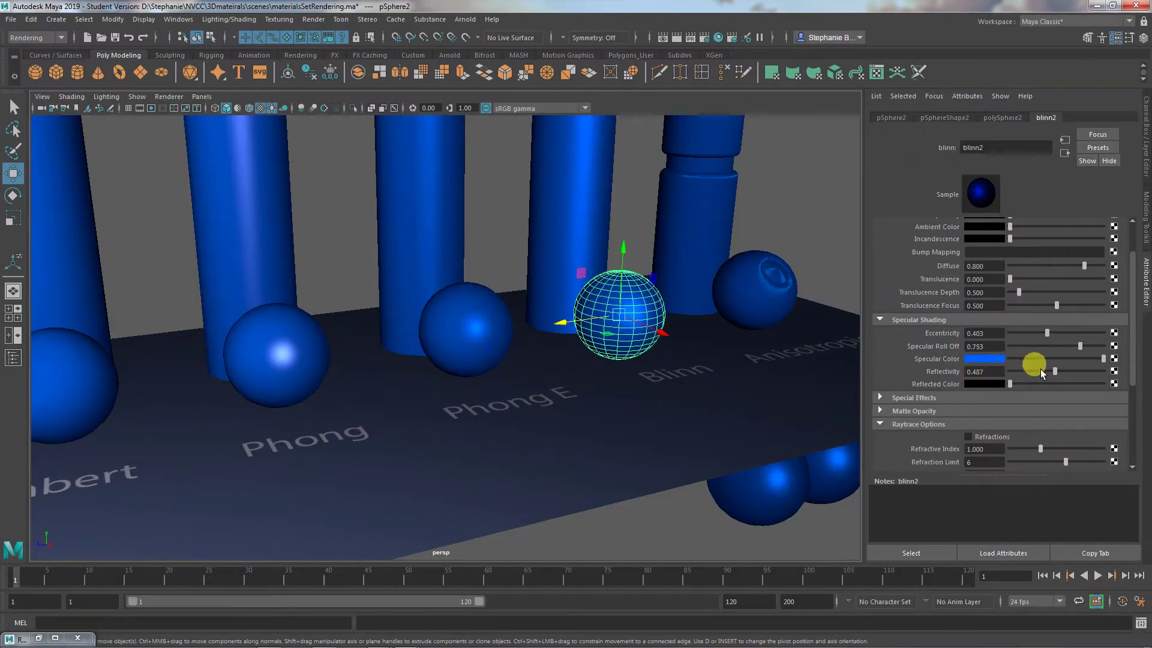
pyautogui.moveTo(1049, 369); pyautogui.dragTo(1033, 372)
# Step: Turn off Anisotropic Reflectivity on the Anisotropic sphere's material and render the scene again
pyautogui.click(769, 289)
pyautogui.click(1040, 117)
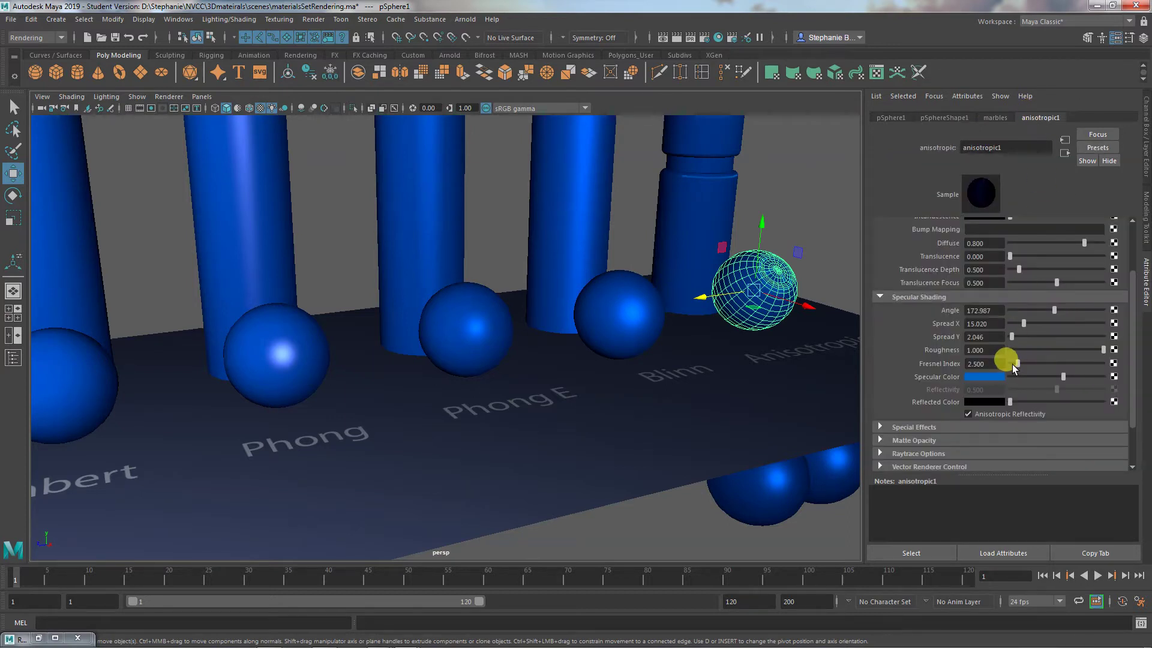
pyautogui.scroll(-2, 1017, 376)
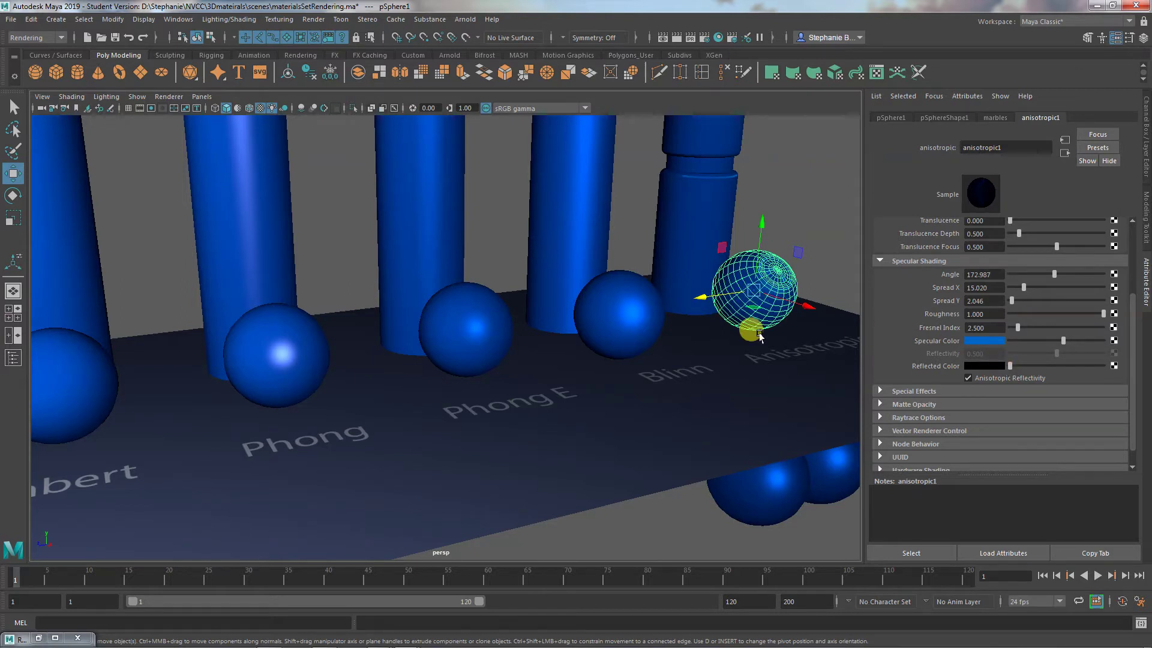
pyautogui.click(989, 378)
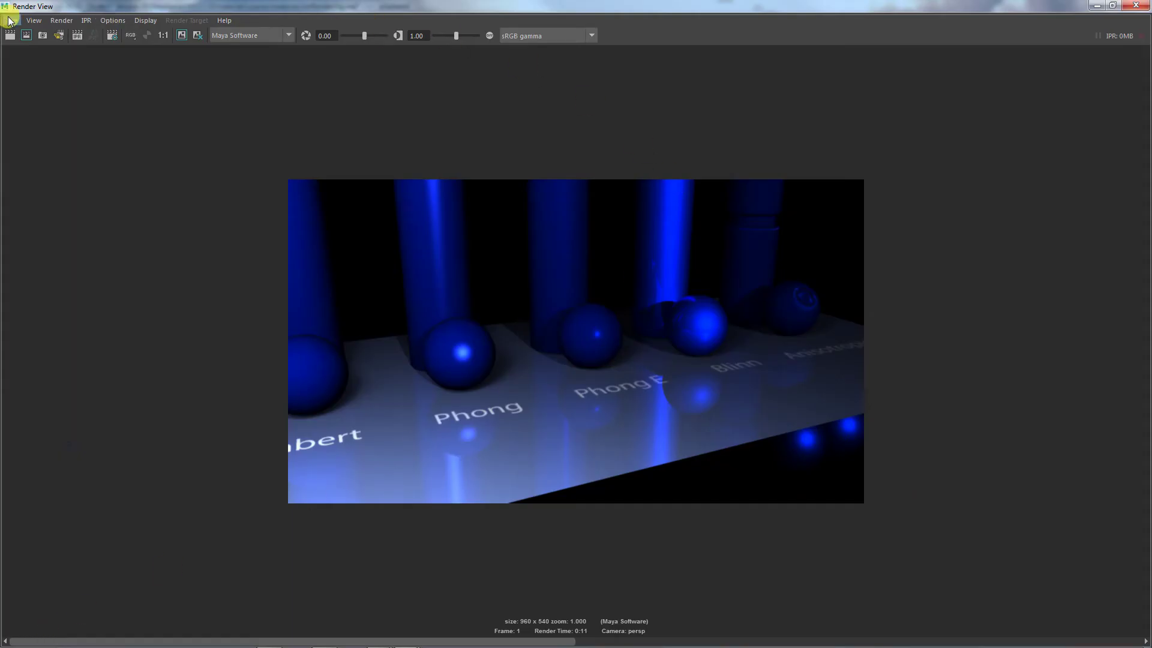
pyautogui.click(10, 35)
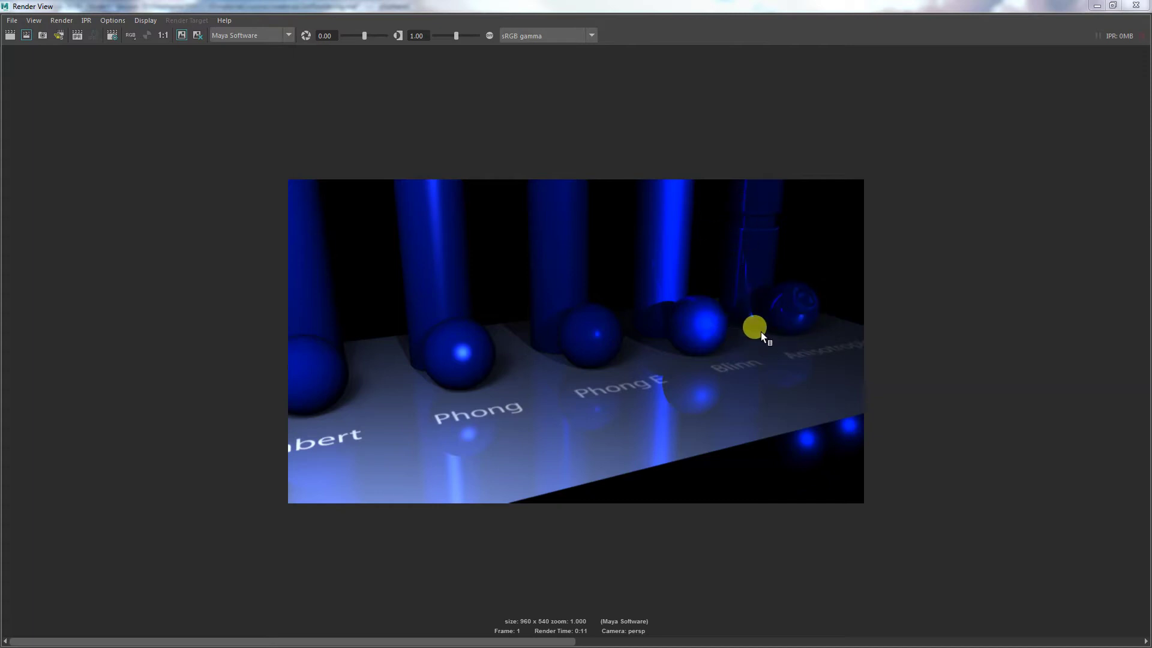
# Step: Compare the new render with sRGB gamma color management switched on and off
pyautogui.click(1097, 5)
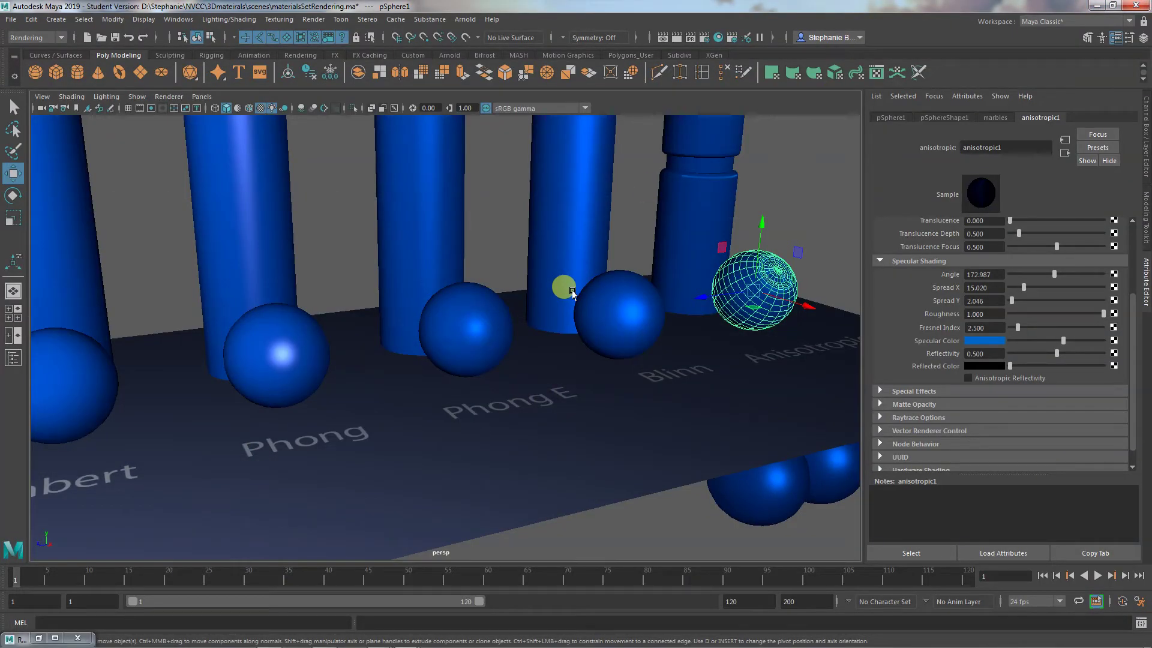
pyautogui.keyDown('alt'); pyautogui.moveTo(643, 352); pyautogui.dragTo(505, 396, button='right'); pyautogui.keyUp('alt')
pyautogui.keyDown('alt'); pyautogui.moveTo(505, 396); pyautogui.dragTo(505, 433); pyautogui.keyUp('alt')
pyautogui.keyDown('alt'); pyautogui.moveTo(504, 433); pyautogui.dragTo(517, 450, button='middle'); pyautogui.keyUp('alt')
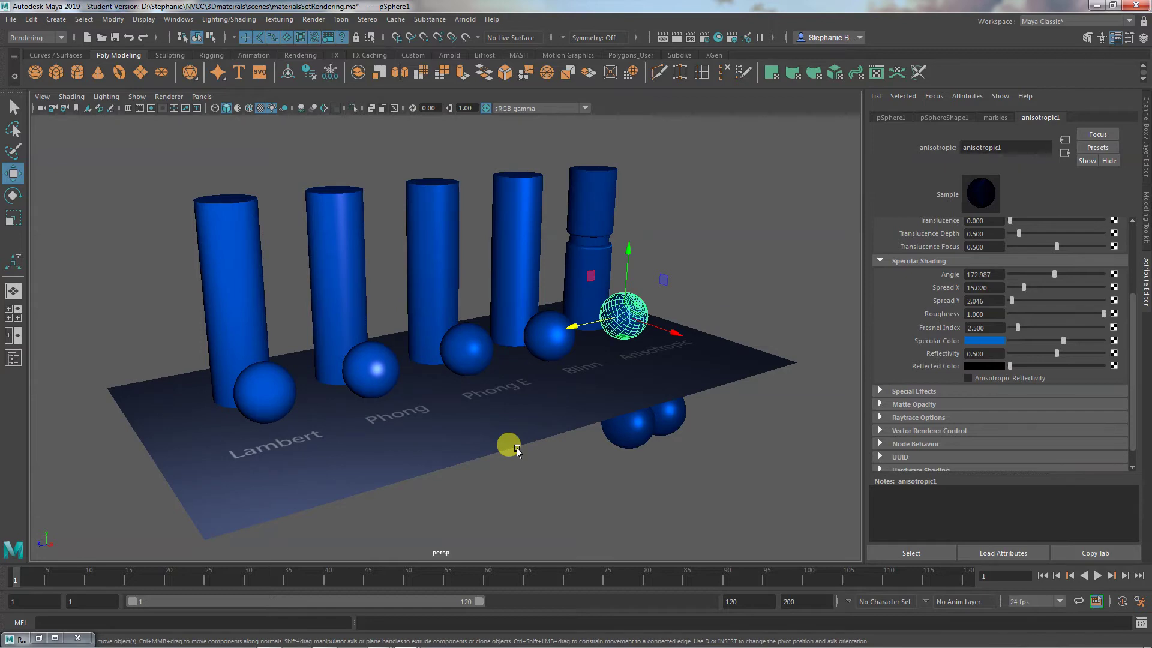
pyautogui.click(55, 638)
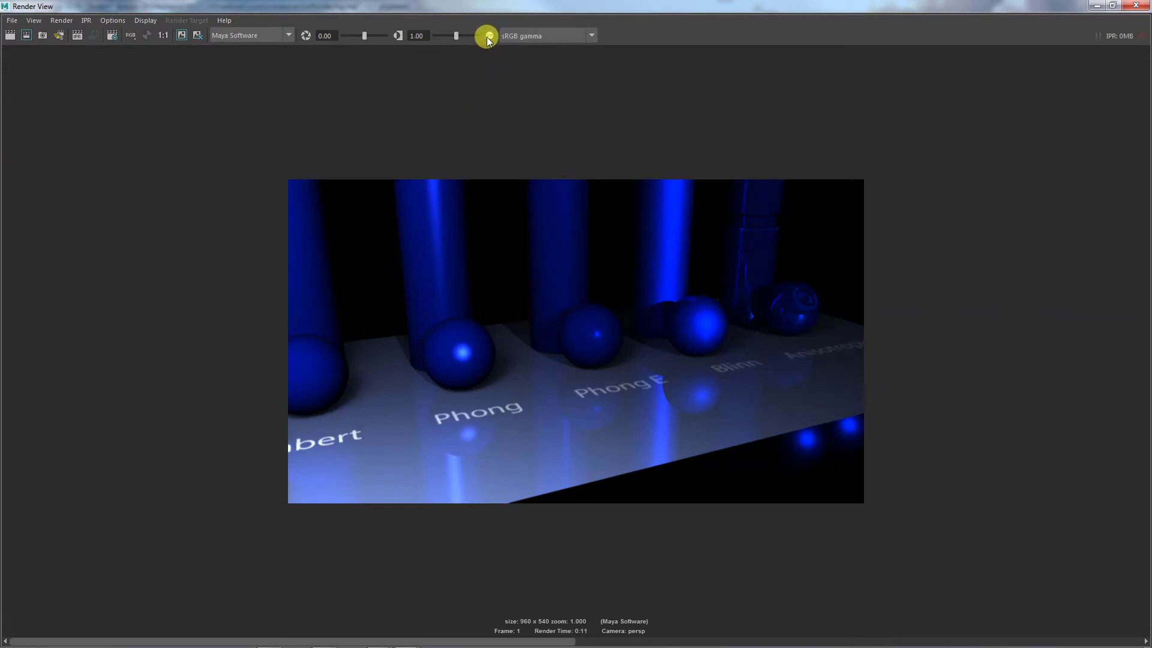
pyautogui.click(488, 37)
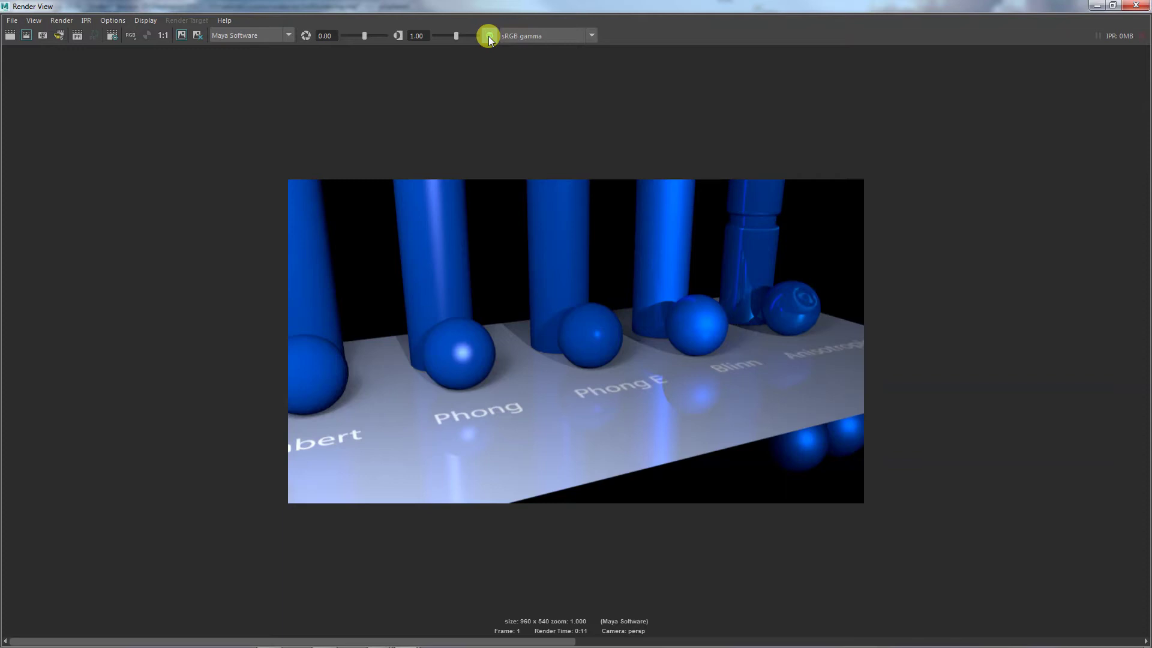
pyautogui.click(489, 36)
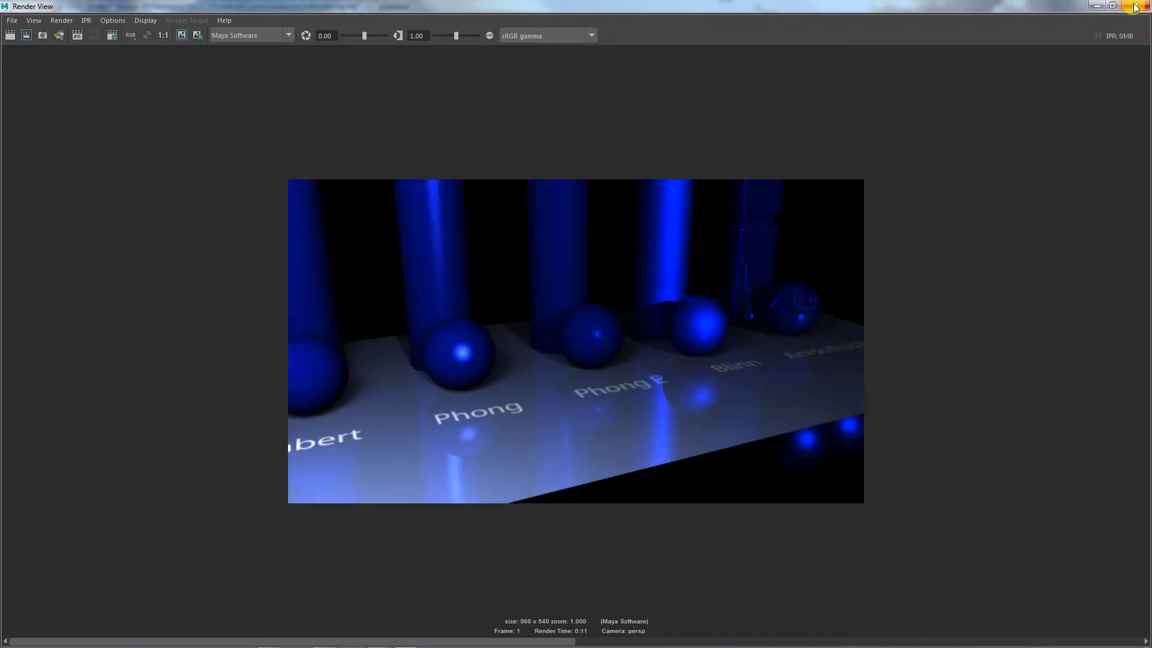
# Step: Create a polygon cube and scale it up overall, in width and in height to span the whole row of objects
pyautogui.click(1098, 5)
pyautogui.keyDown('alt'); pyautogui.moveTo(681, 442); pyautogui.dragTo(682, 442); pyautogui.keyUp('alt')
pyautogui.keyDown('alt'); pyautogui.moveTo(681, 442); pyautogui.dragTo(532, 426, button='right'); pyautogui.keyUp('alt')
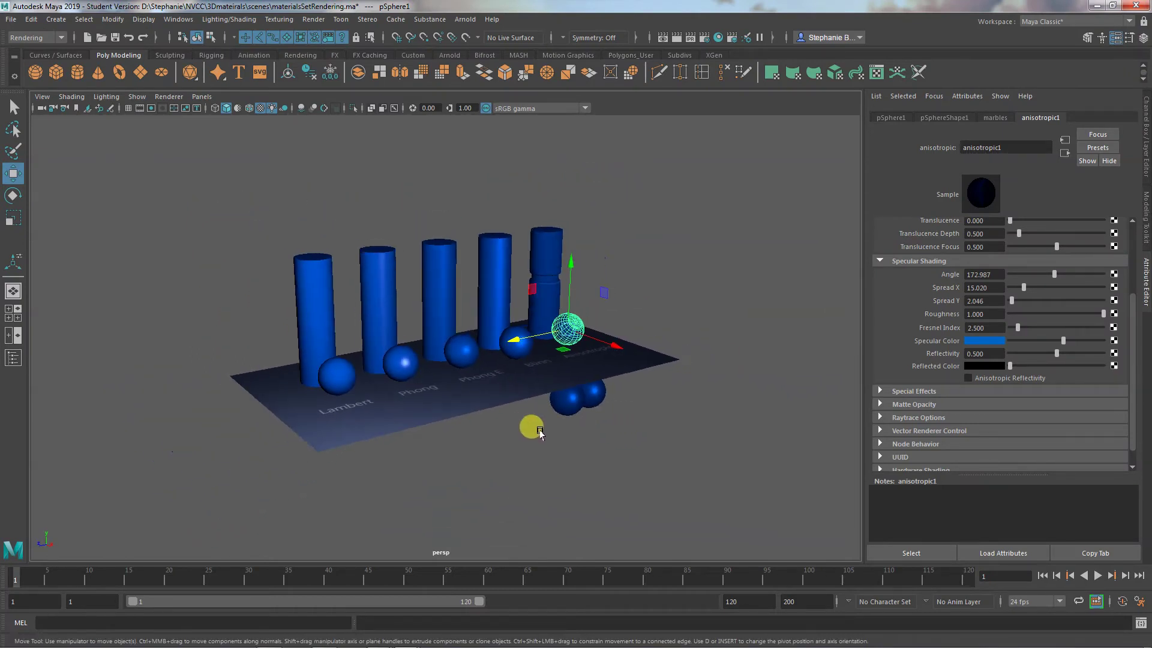
pyautogui.click(57, 72)
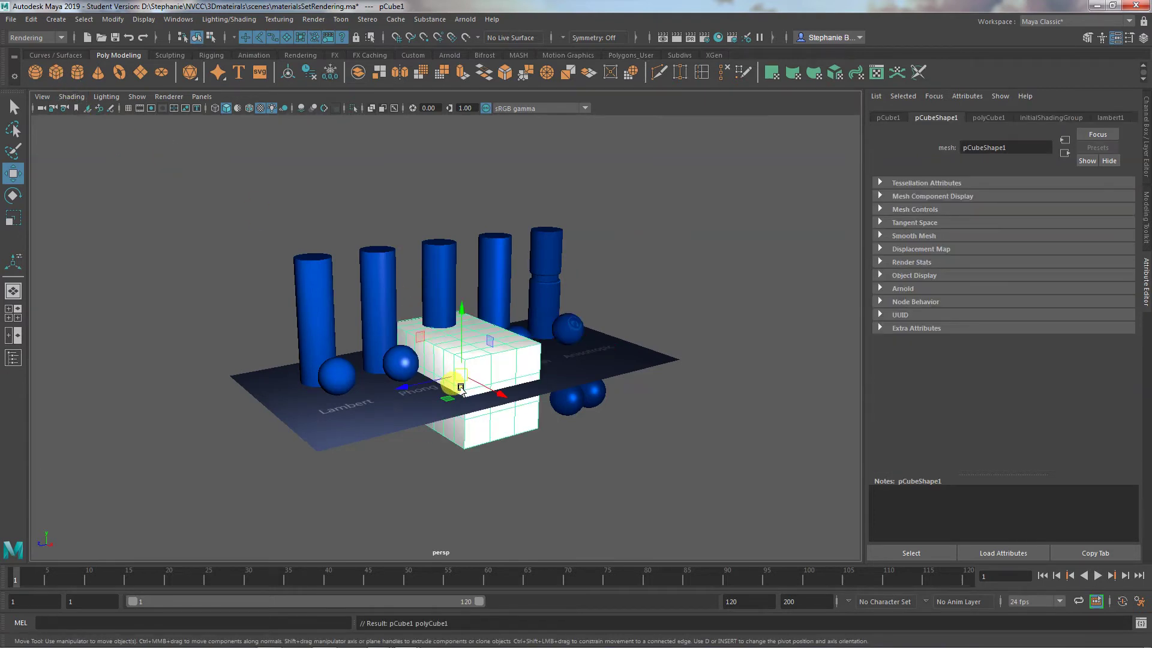
pyautogui.press('r')
pyautogui.moveTo(460, 386); pyautogui.dragTo(170, 411)
pyautogui.moveTo(489, 399); pyautogui.dragTo(546, 438)
pyautogui.moveTo(462, 312); pyautogui.dragTo(459, 213)
# Step: Raise the scaled cube about 8.36 units and shift it slightly sideways so it encloses the floor, cylinders and spheres
pyautogui.press('w')
pyautogui.moveTo(460, 309); pyautogui.dragTo(447, 198)
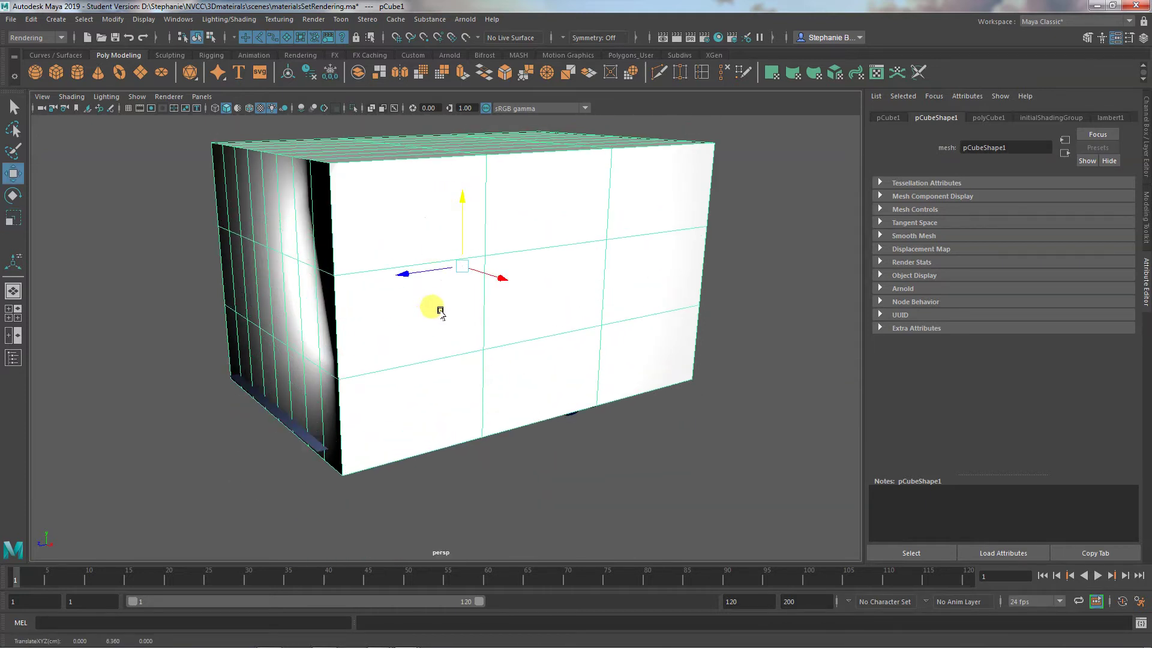
pyautogui.moveTo(414, 277); pyautogui.dragTo(396, 275)
# Step: Delete all nine faces on the cube's front side to open the box, and return to object mode with the cube selected
pyautogui.moveTo(598, 306); pyautogui.dragTo(598, 338, button='right')
pyautogui.click(628, 367)
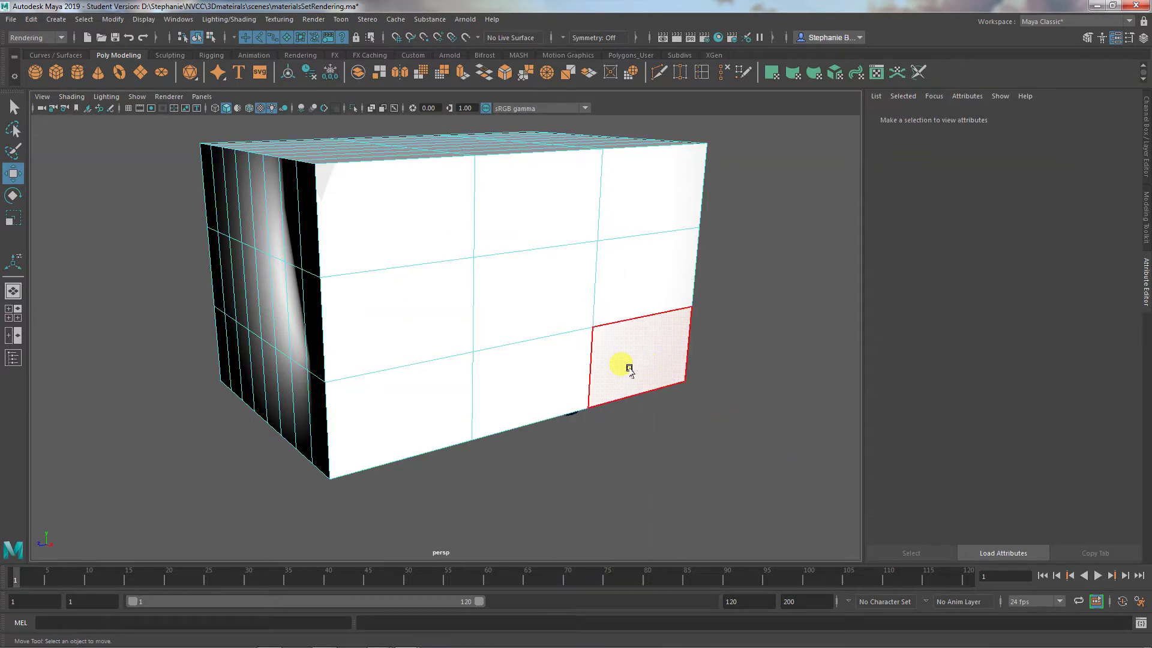
pyautogui.press('Delete')
pyautogui.click(612, 270)
pyautogui.press('Delete')
pyautogui.click(617, 206)
pyautogui.press('Delete')
pyautogui.click(562, 206)
pyautogui.press('Delete')
pyautogui.click(398, 226)
pyautogui.press('Delete')
pyautogui.click(392, 315)
pyautogui.press('Delete')
pyautogui.click(402, 397)
pyautogui.press('Delete')
pyautogui.click(483, 342)
pyautogui.press('Delete')
pyautogui.click(489, 321)
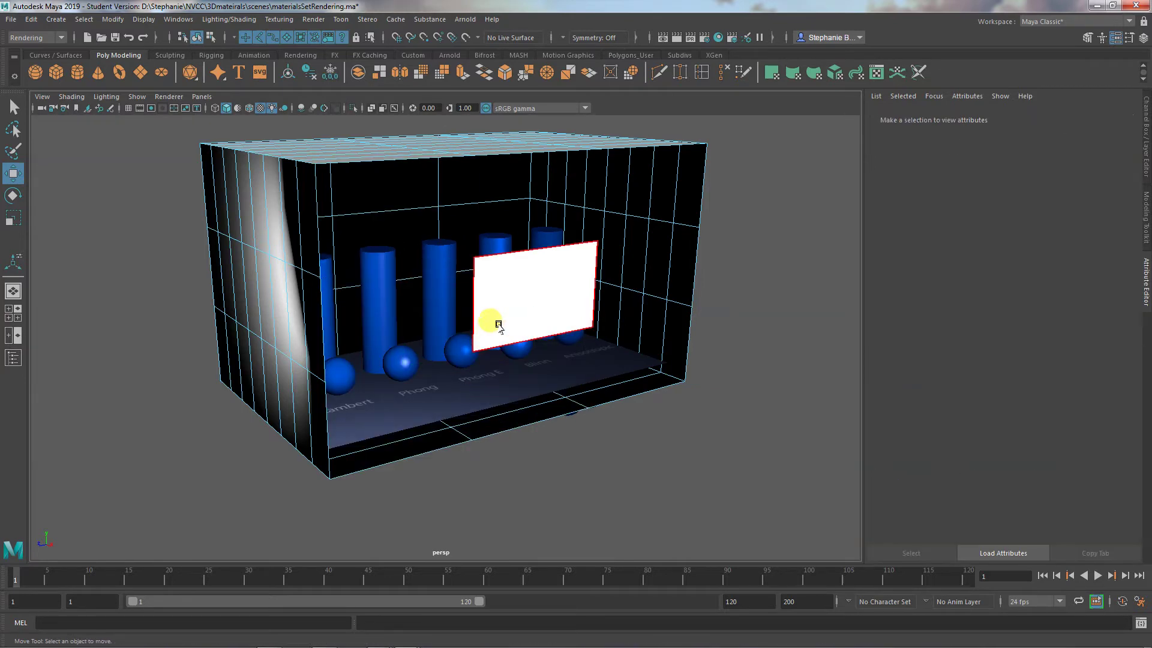
pyautogui.press('Delete')
pyautogui.keyDown('alt'); pyautogui.moveTo(424, 506); pyautogui.dragTo(414, 432); pyautogui.keyUp('alt')
pyautogui.moveTo(488, 208); pyautogui.dragTo(542, 192, button='right')
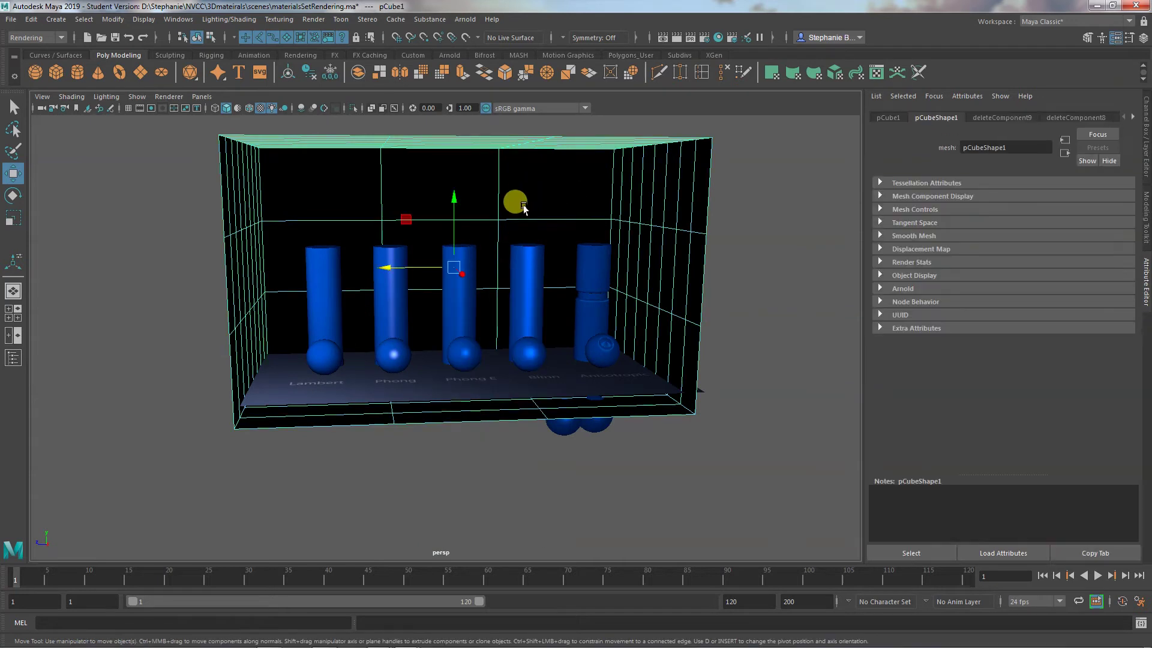
# Step: Reverse the normals of the open box so its inner walls face the objects
pyautogui.click(316, 20)
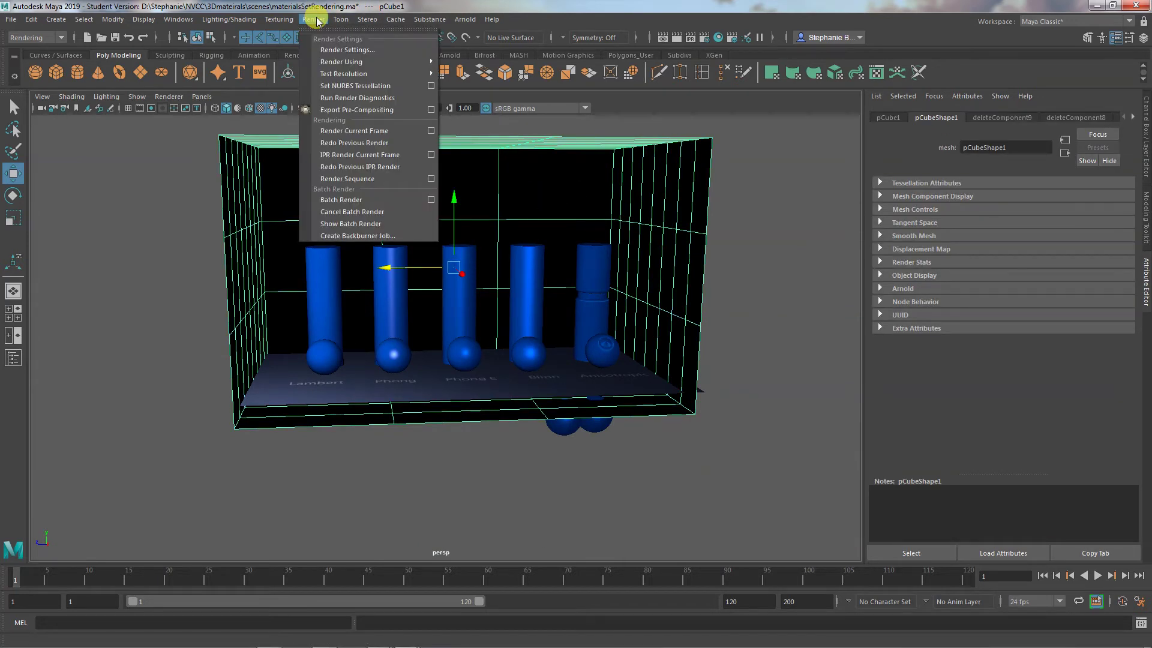
pyautogui.click(39, 30)
pyautogui.click(37, 38)
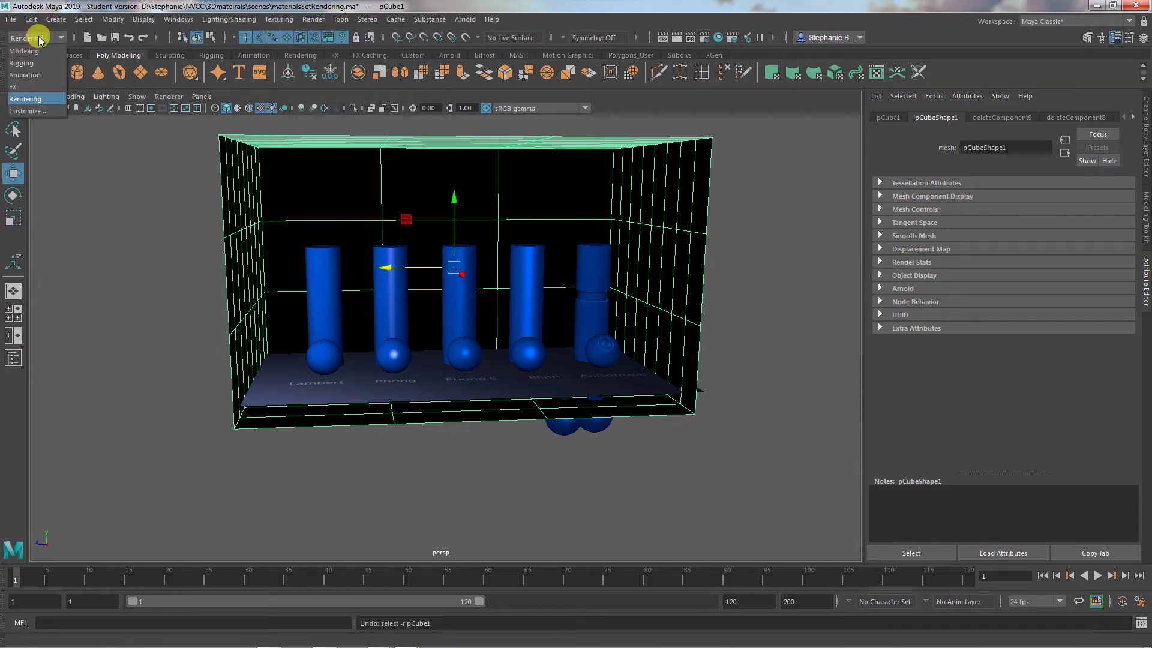
pyautogui.click(40, 51)
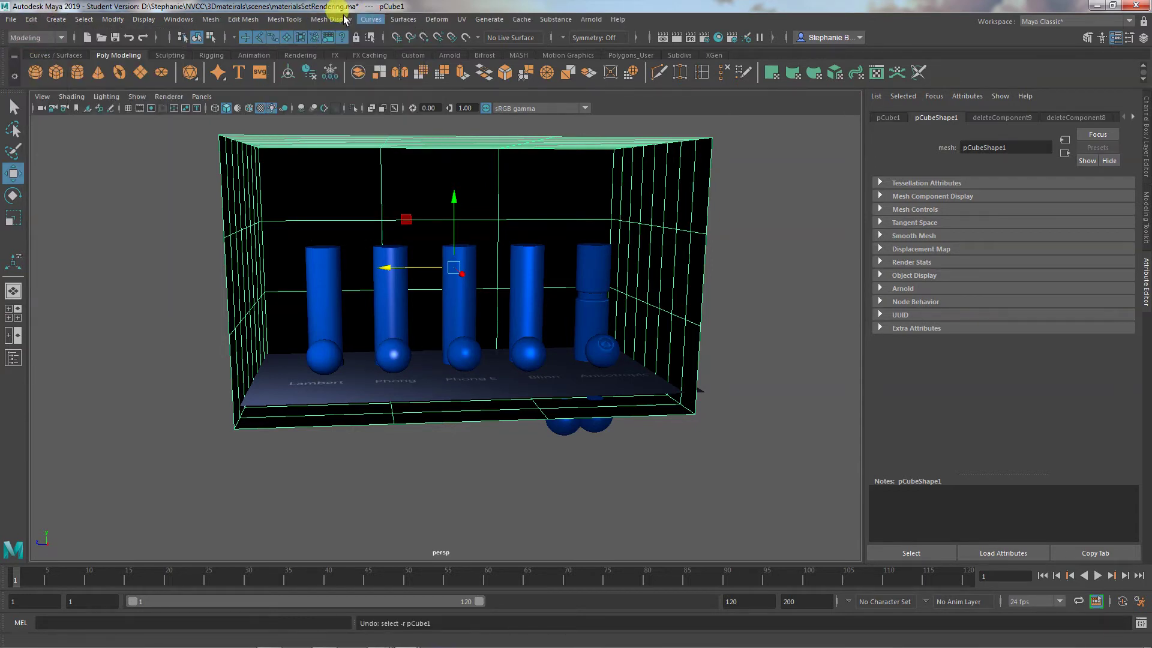
pyautogui.click(321, 21)
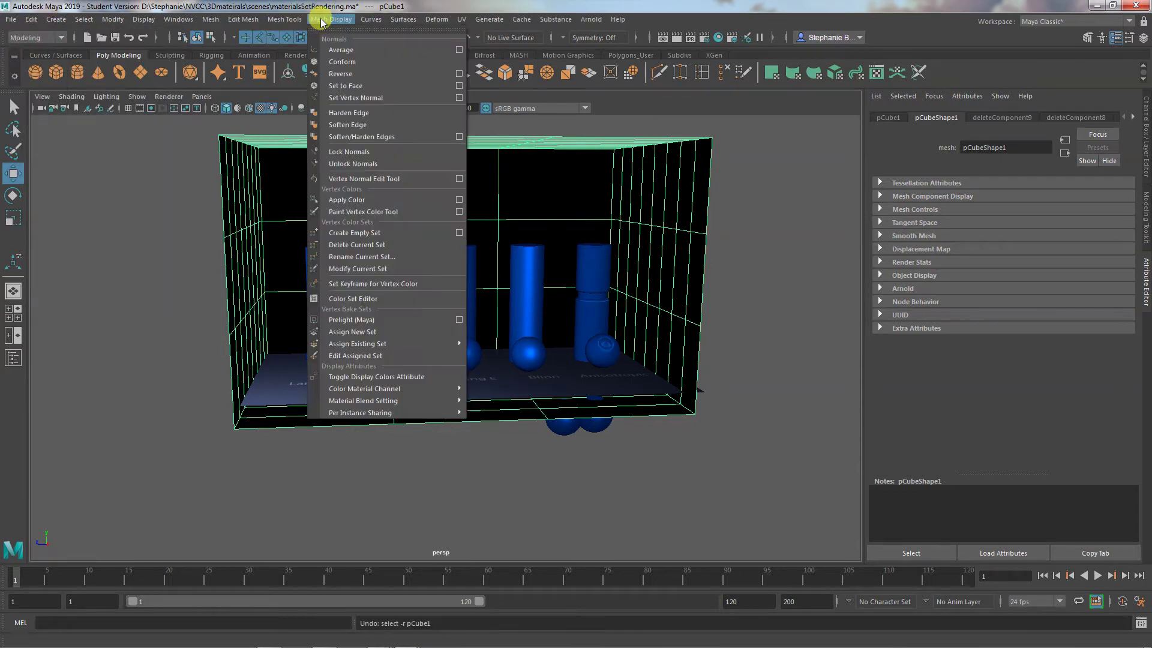
pyautogui.click(342, 73)
pyautogui.click(440, 491)
pyautogui.keyDown('alt'); pyautogui.moveTo(432, 484); pyautogui.dragTo(440, 508); pyautogui.keyUp('alt')
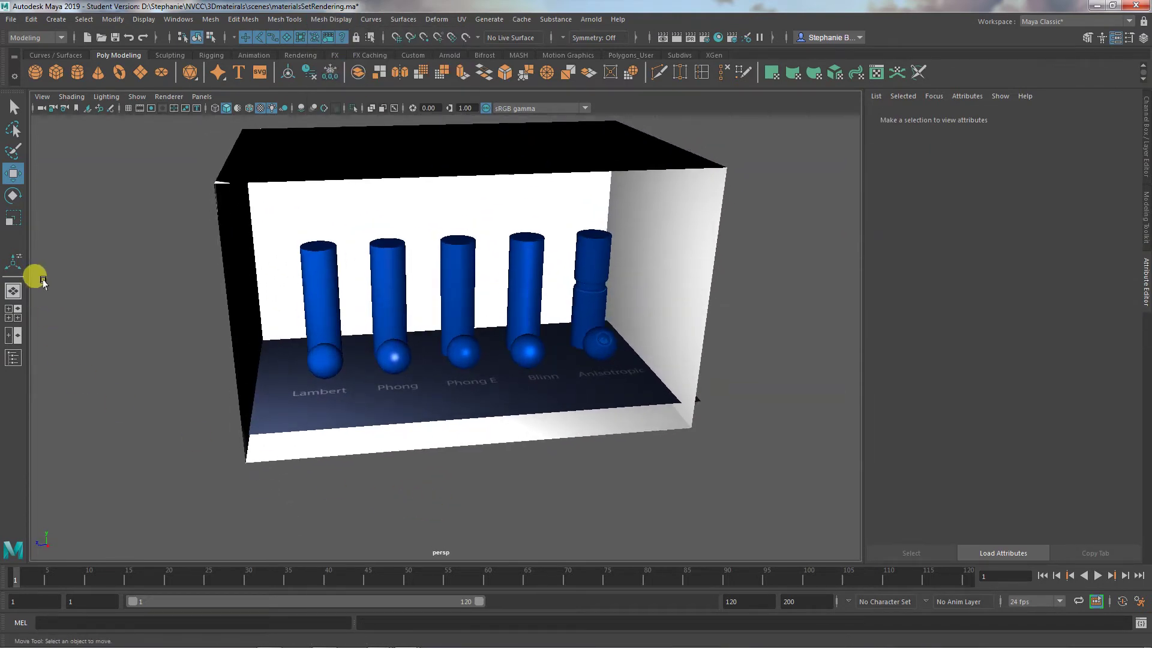
# Step: Select areaLight1 through the Outliner and turn on the display of lights in the perspective view
pyautogui.click(13, 358)
pyautogui.click(87, 243)
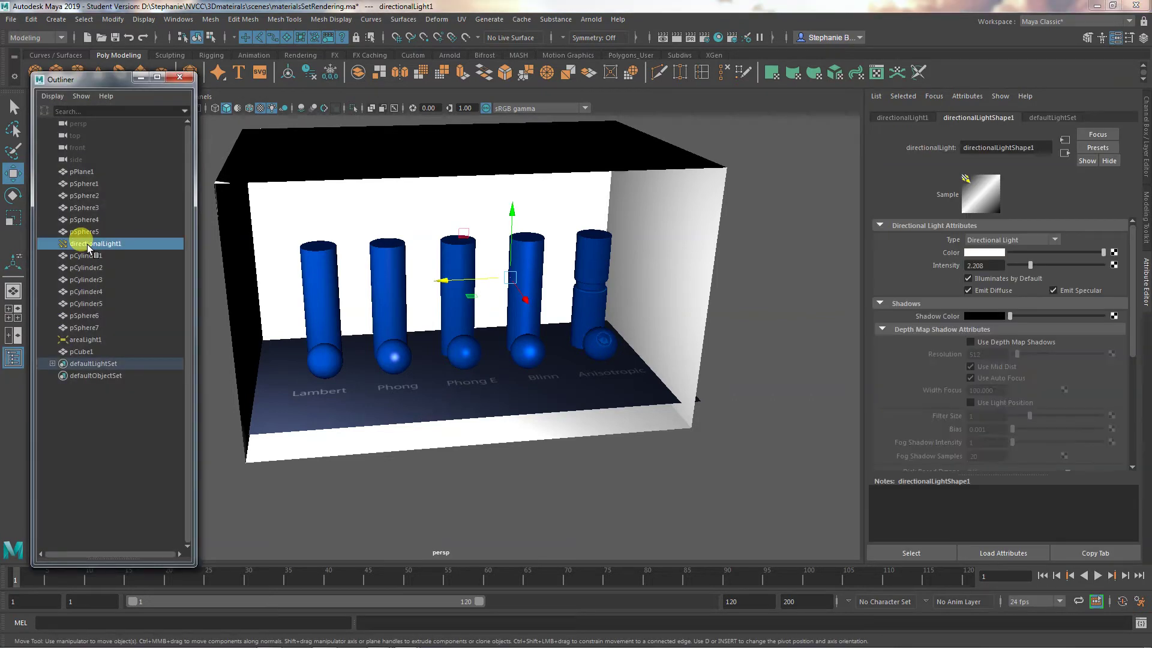
pyautogui.click(83, 339)
pyautogui.keyDown('alt'); pyautogui.moveTo(201, 372); pyautogui.dragTo(213, 159); pyautogui.keyUp('alt')
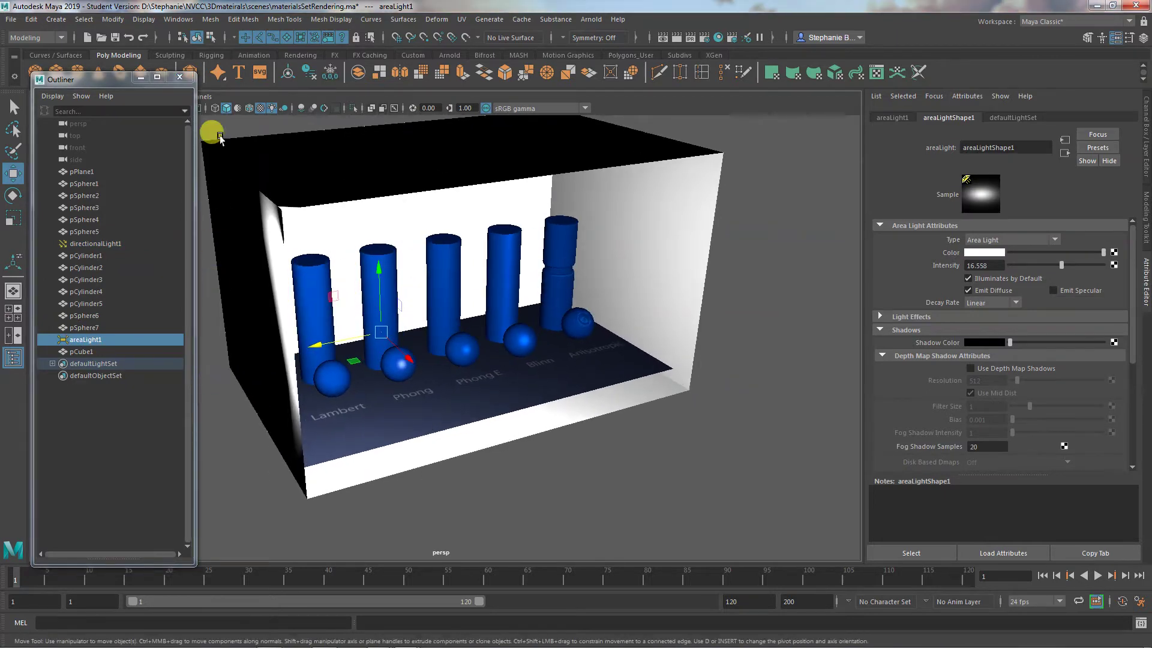
pyautogui.moveTo(125, 84); pyautogui.dragTo(104, 167)
pyautogui.click(137, 96)
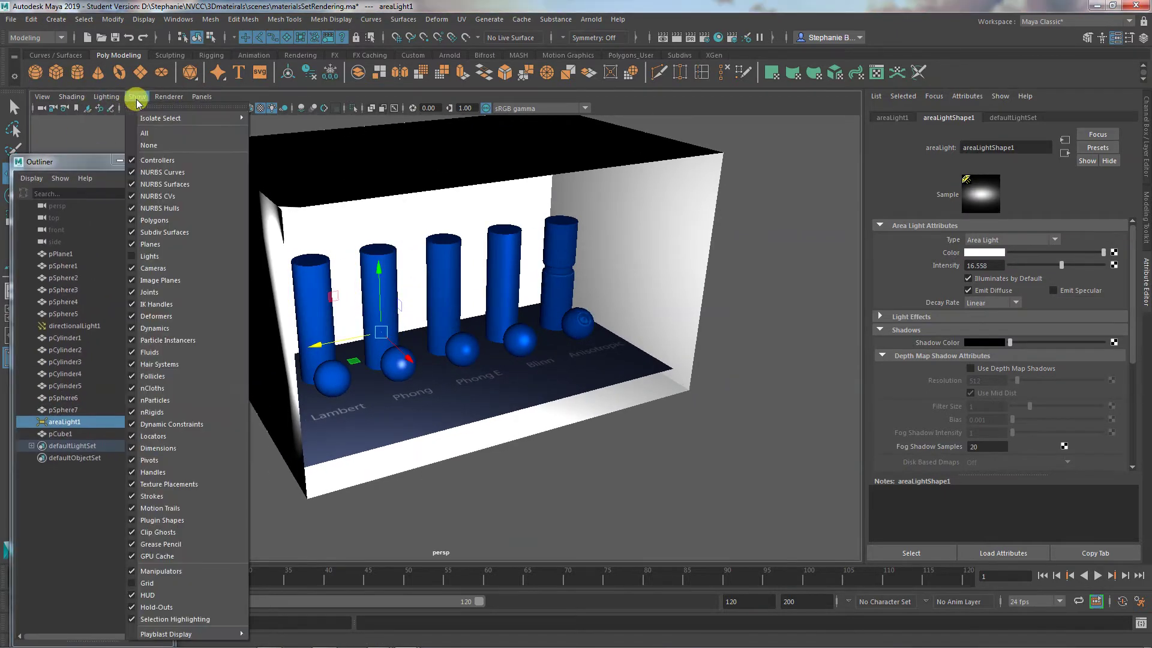
pyautogui.click(150, 256)
# Step: Move areaLight1 toward the Phong cylinder so that it sits in front of the row of objects
pyautogui.keyDown('alt'); pyautogui.moveTo(308, 399); pyautogui.dragTo(365, 433); pyautogui.keyUp('alt')
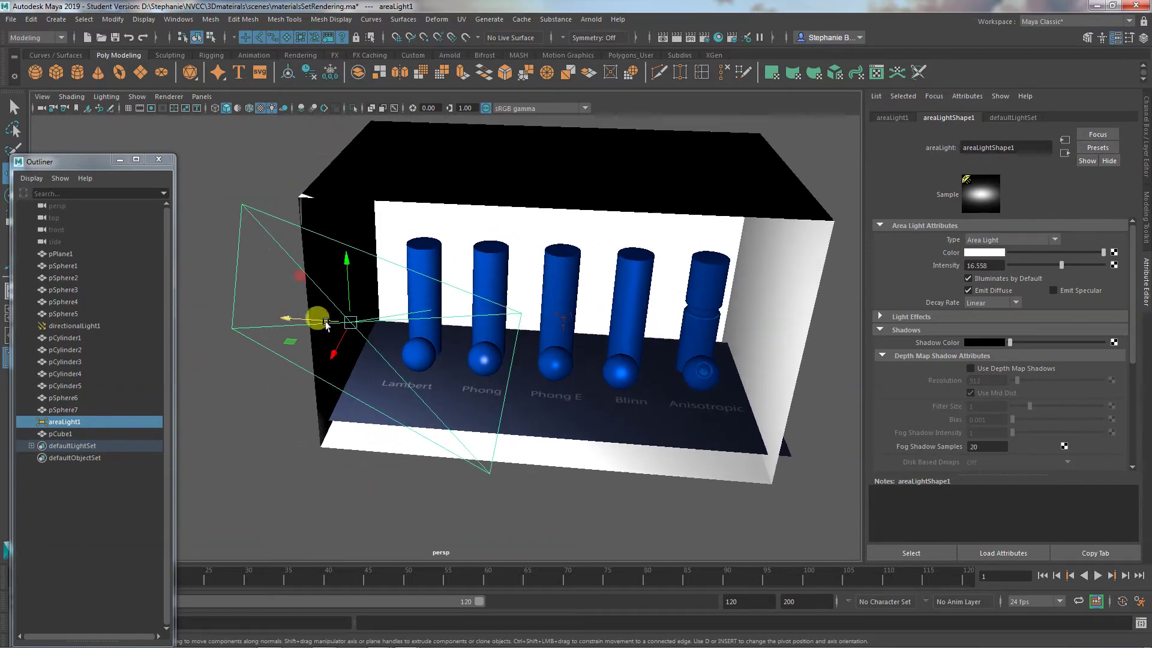
pyautogui.moveTo(291, 319); pyautogui.dragTo(450, 348)
pyautogui.press('e')
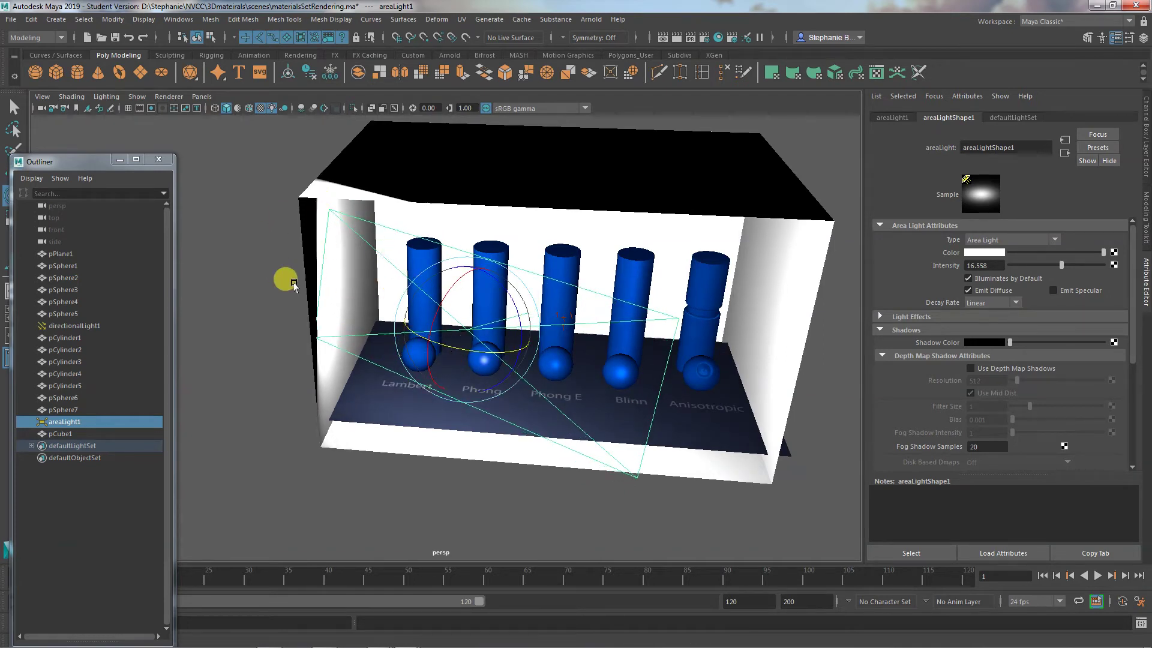
# Step: Assign a new Lambert material to the open box pCube1 and set its colour to the dark grey from the colour history
pyautogui.keyDown('alt'); pyautogui.moveTo(334, 367); pyautogui.dragTo(309, 403); pyautogui.keyUp('alt')
pyautogui.keyDown('alt'); pyautogui.moveTo(308, 403); pyautogui.dragTo(621, 444, button='right'); pyautogui.keyUp('alt')
pyautogui.keyDown('alt'); pyautogui.moveTo(621, 444); pyautogui.dragTo(442, 387); pyautogui.keyUp('alt')
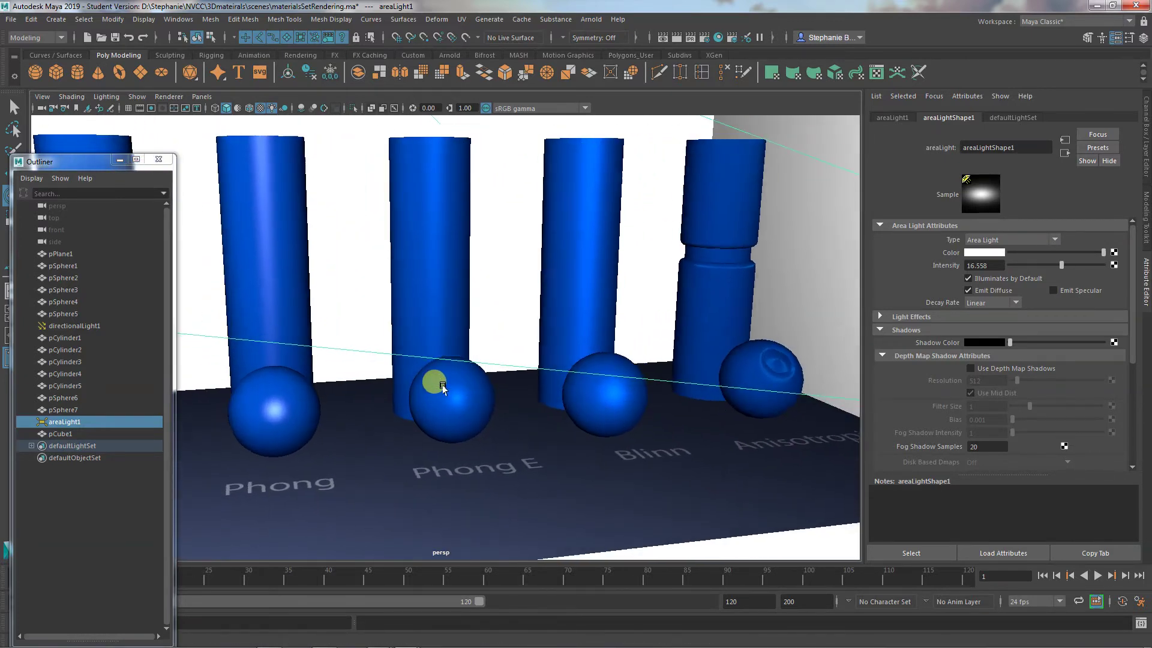
pyautogui.keyDown('alt'); pyautogui.moveTo(444, 381); pyautogui.dragTo(519, 404, button='middle'); pyautogui.keyUp('alt')
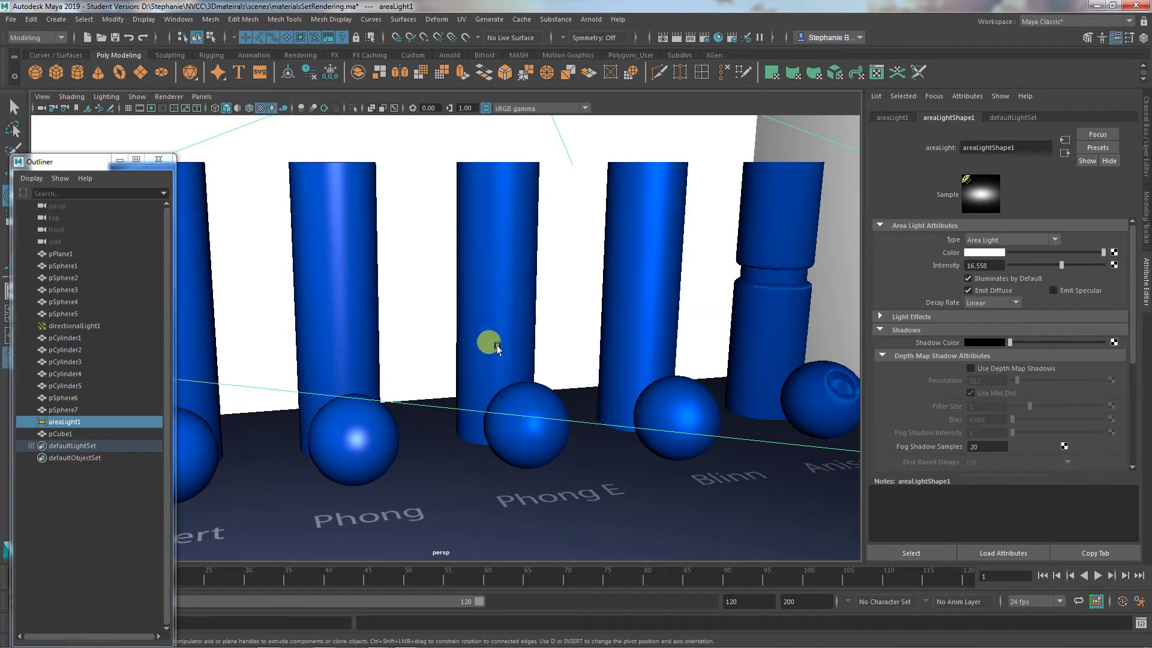
pyautogui.click(410, 202)
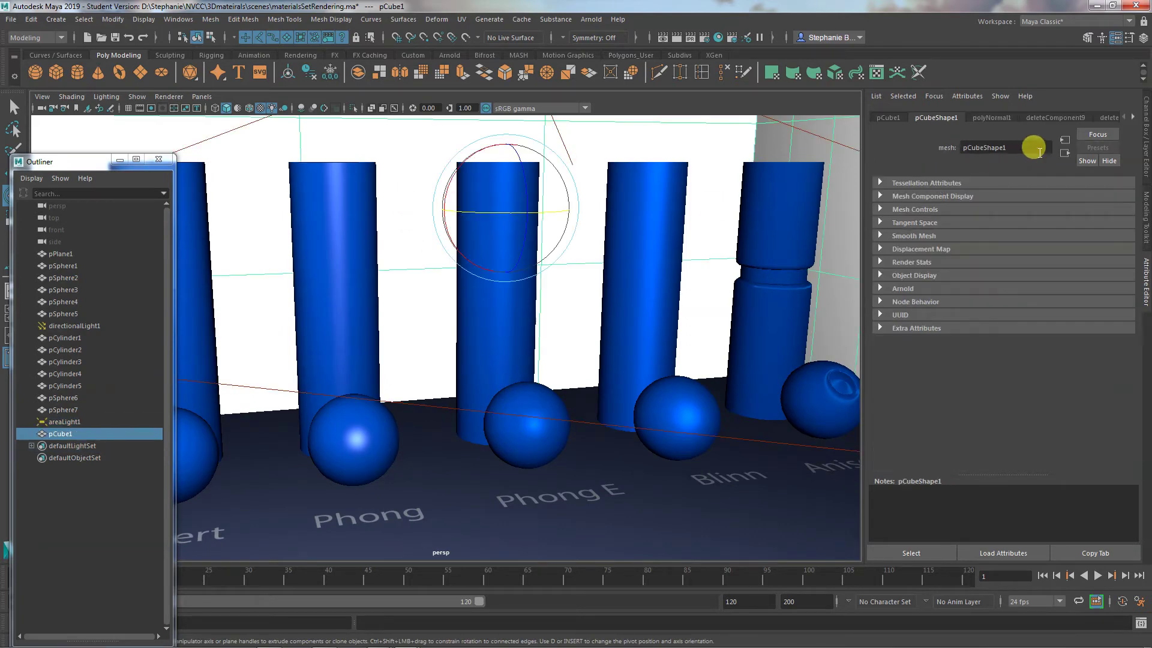
pyautogui.moveTo(638, 147); pyautogui.dragTo(642, 459, button='right')
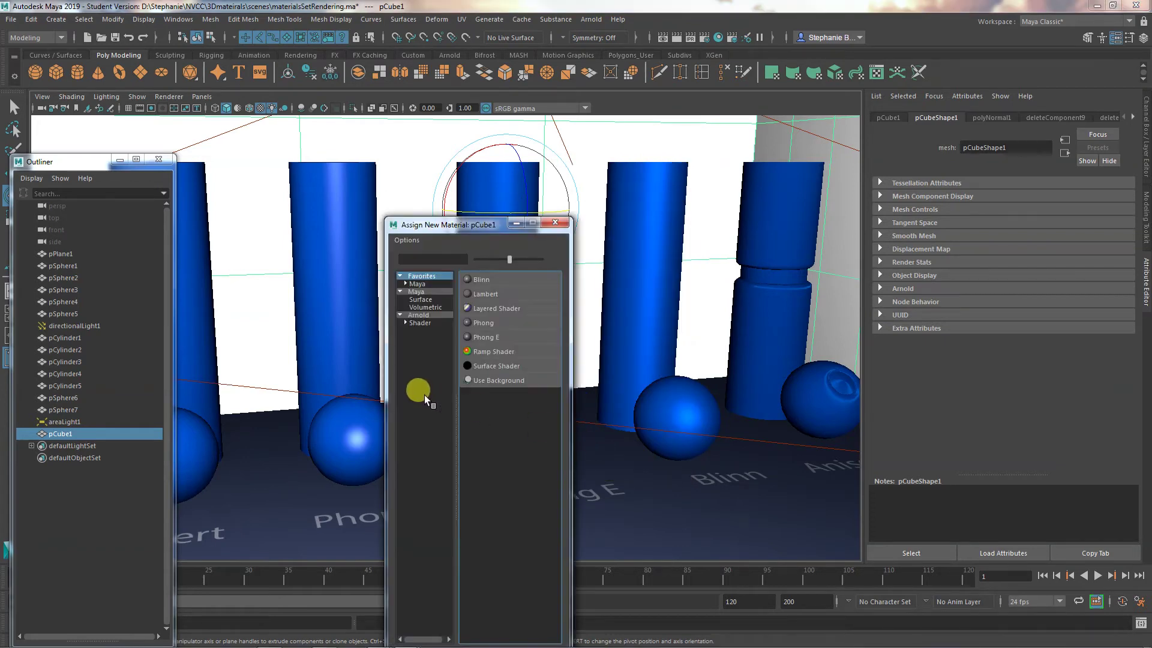
pyautogui.click(489, 294)
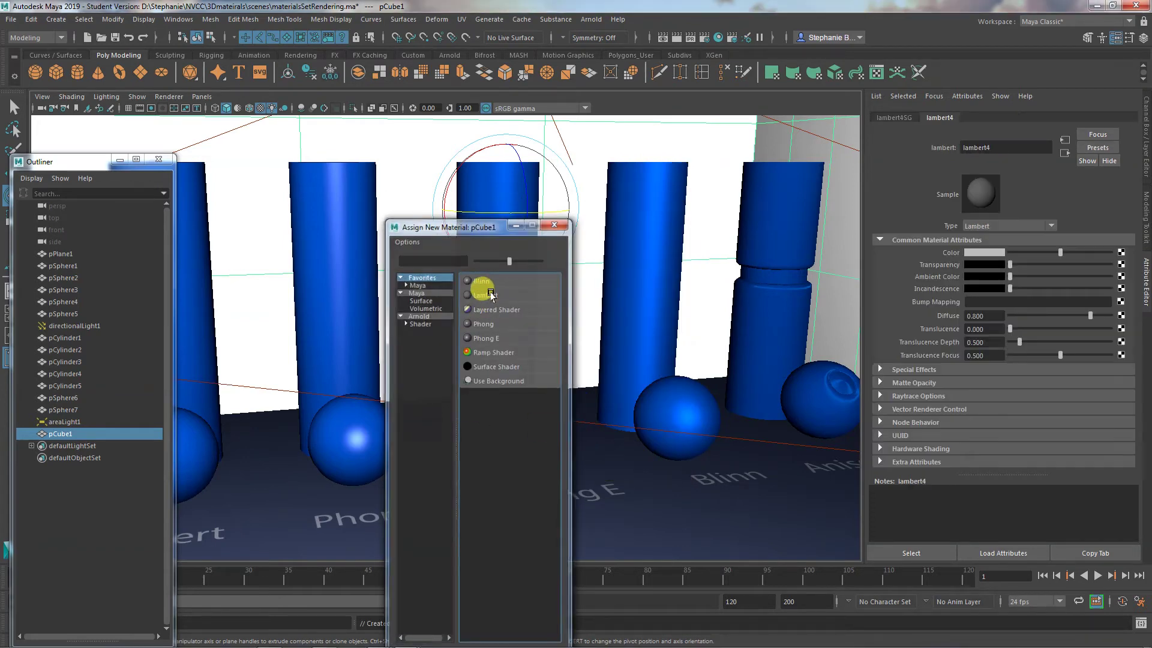
pyautogui.click(981, 251)
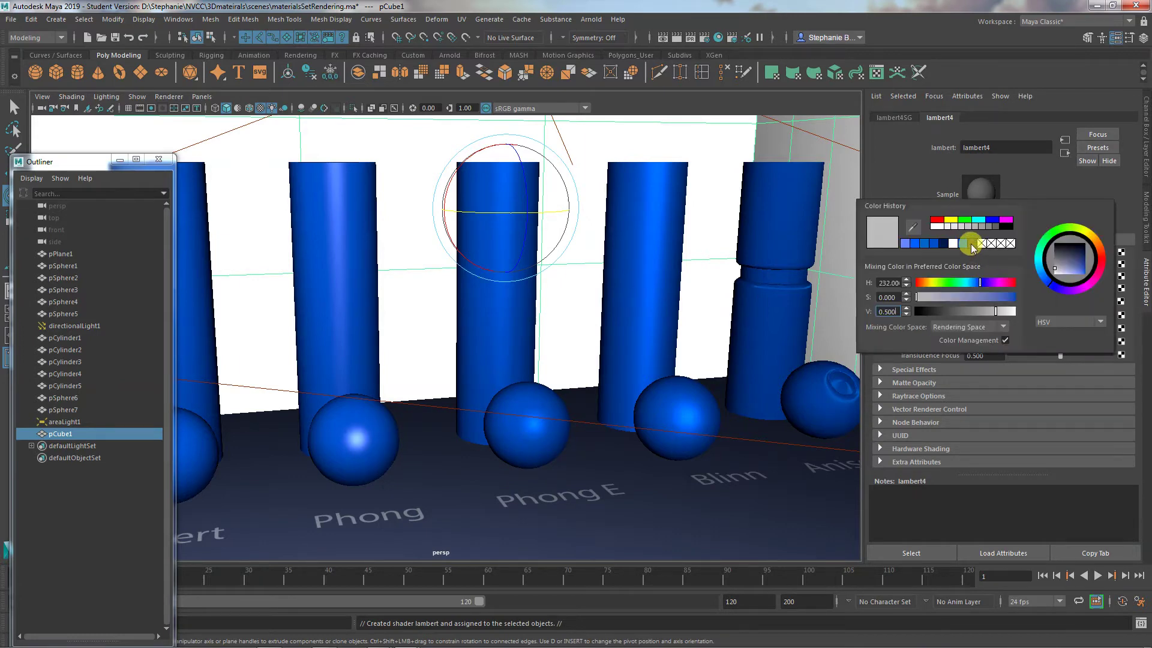
pyautogui.click(972, 244)
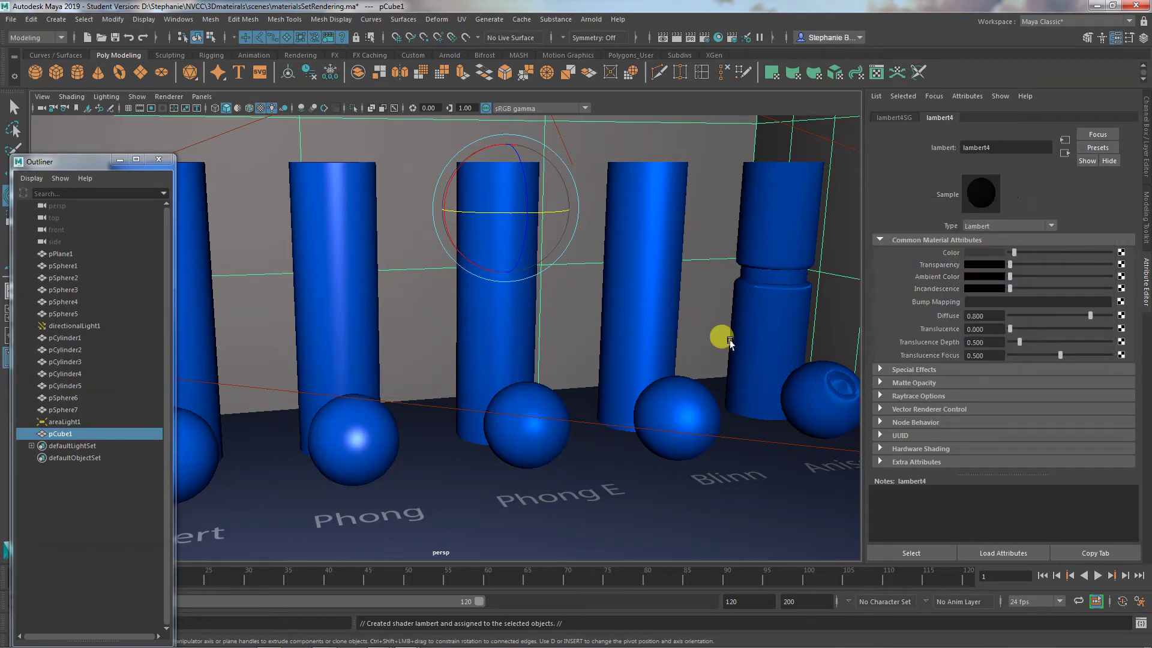
# Step: Render the perspective view of the boxed objects with Maya Software and turn off the sRGB gamma colour management for the render
pyautogui.moveTo(616, 449)
pyautogui.keyDown('alt'); pyautogui.mouseDown()
pyautogui.moveTo(627, 453)
pyautogui.moveTo(624, 444)
pyautogui.mouseUp(); pyautogui.keyUp('alt')
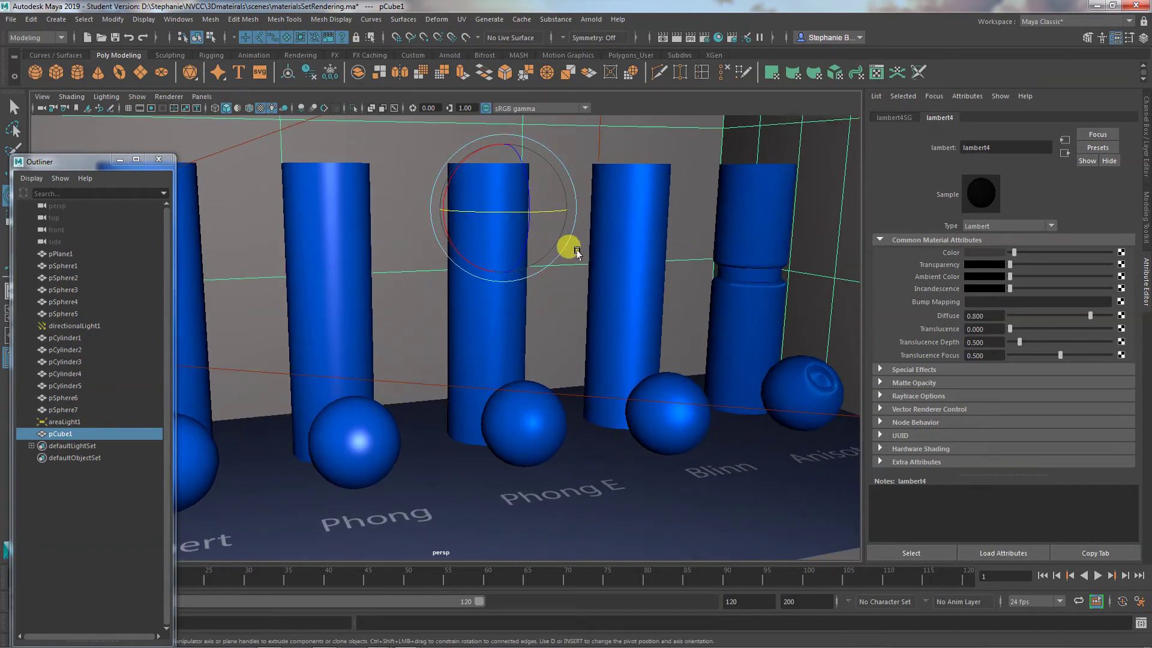
pyautogui.click(662, 38)
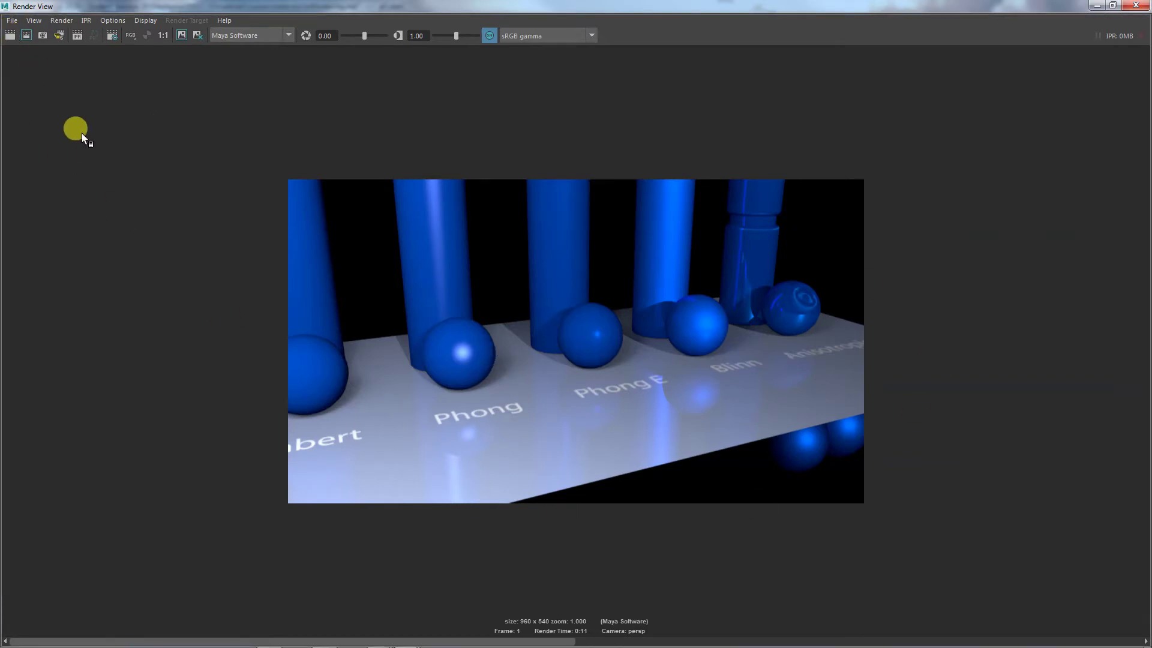
pyautogui.click(9, 34)
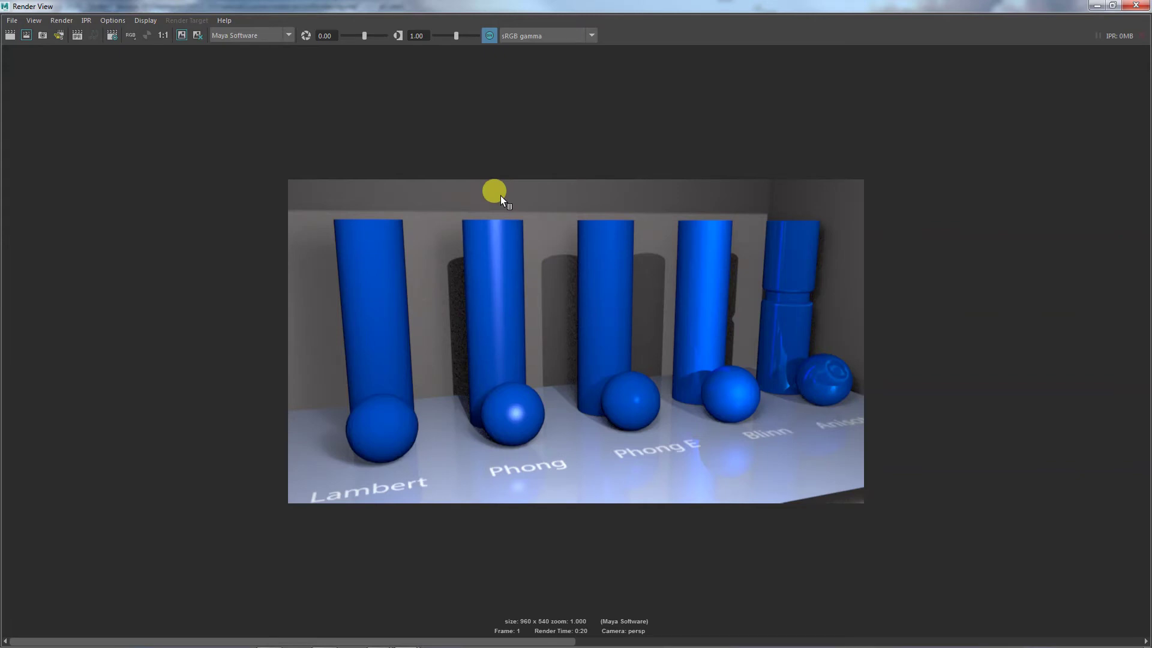
pyautogui.click(486, 41)
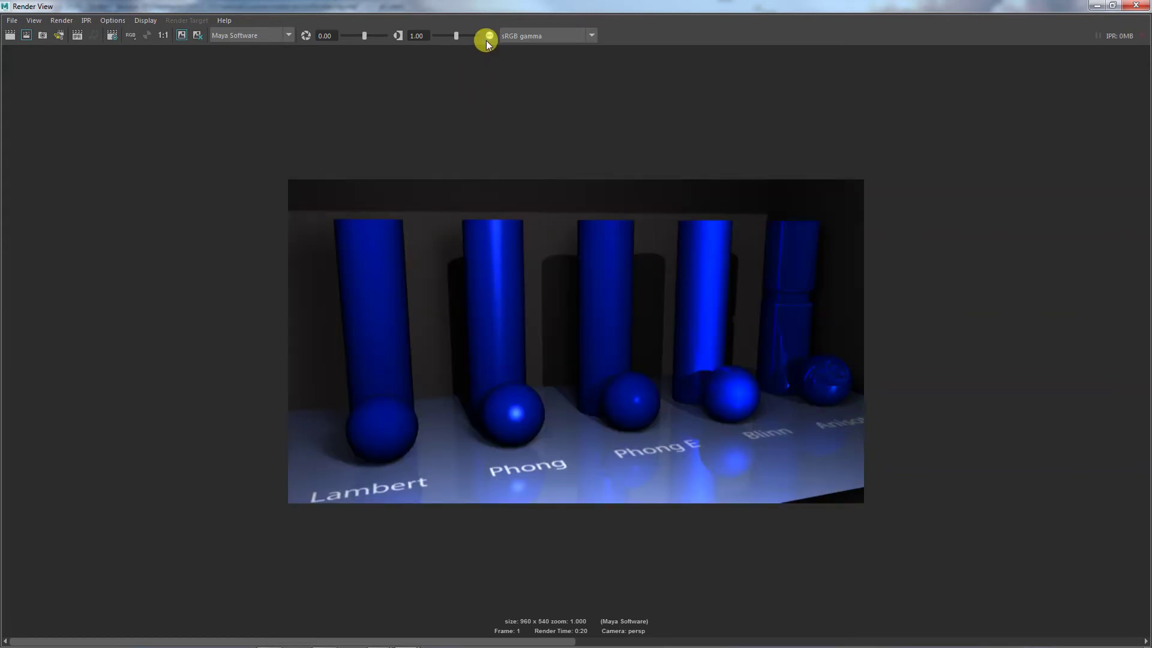
# Step: Compare the stored renders of the boxed objects, and return to the perspective view
pyautogui.moveTo(413, 640); pyautogui.dragTo(318, 624)
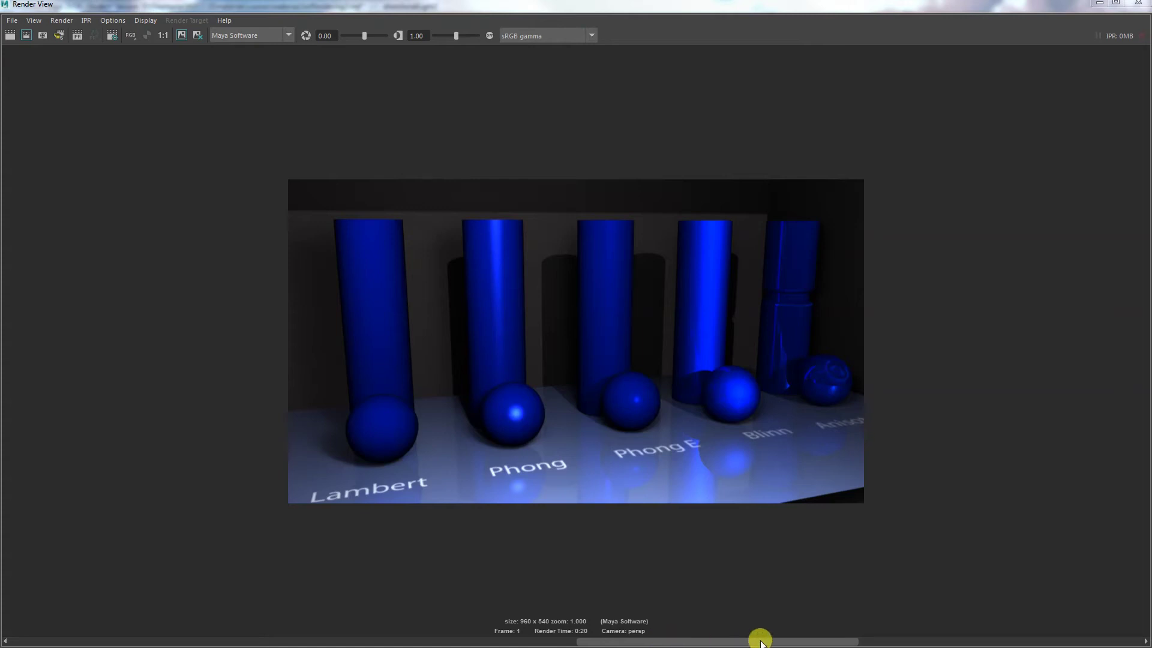
pyautogui.moveTo(643, 641)
pyautogui.mouseDown()
pyautogui.moveTo(656, 642)
pyautogui.moveTo(646, 642)
pyautogui.mouseUp()
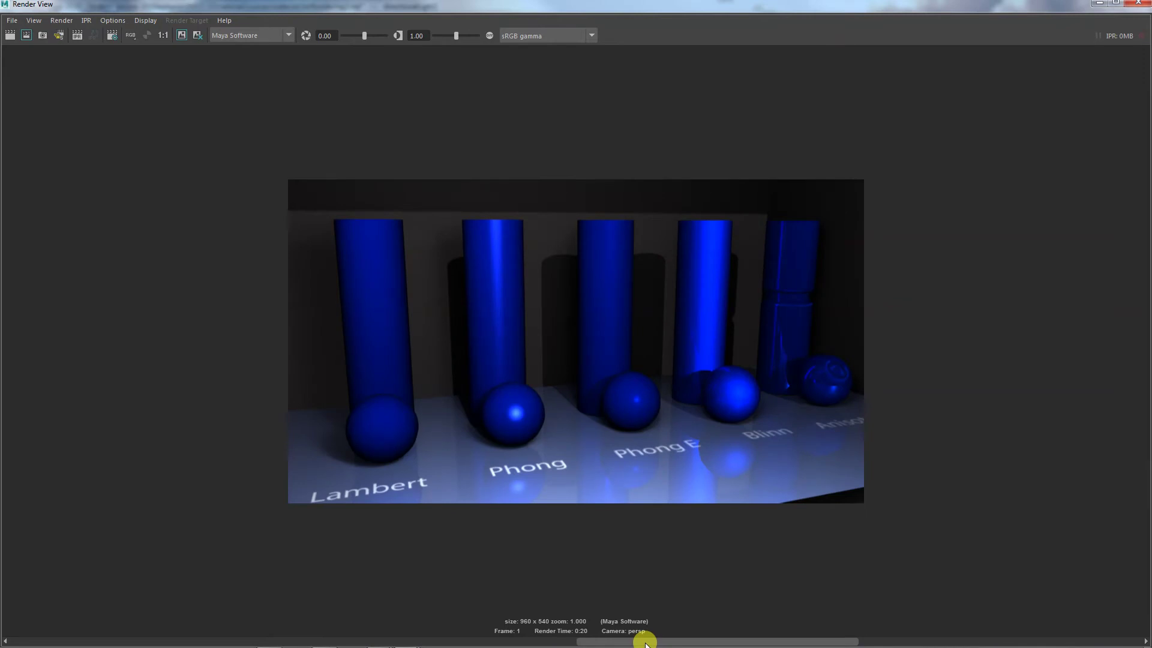
pyautogui.moveTo(646, 642); pyautogui.dragTo(602, 642)
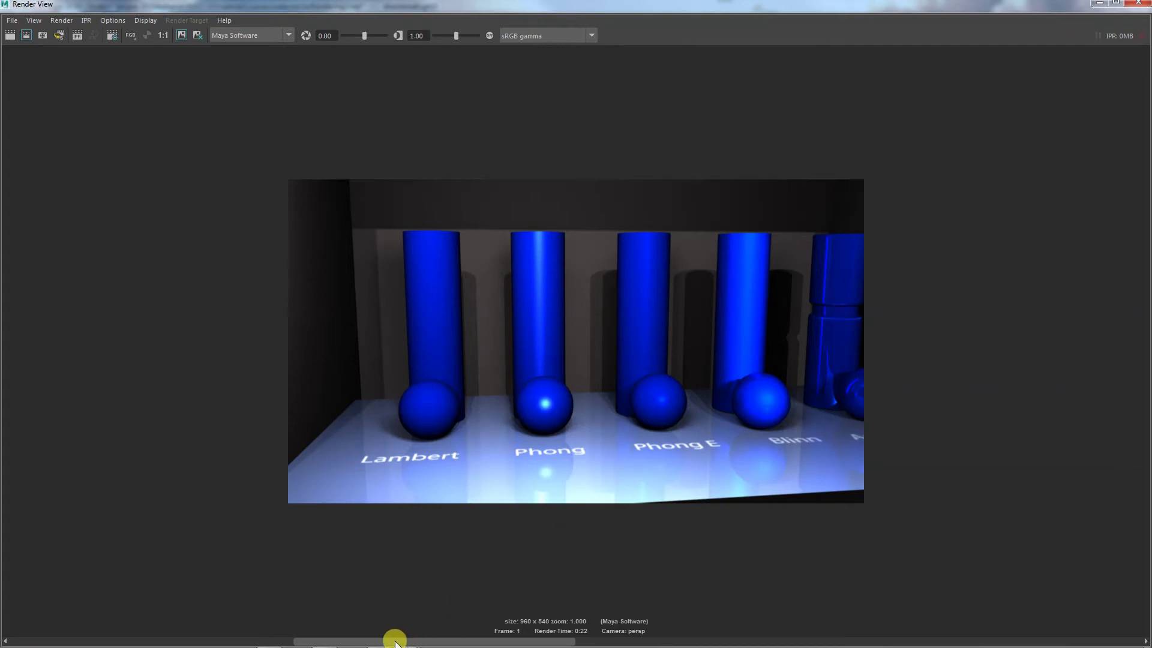
pyautogui.moveTo(404, 641); pyautogui.dragTo(278, 638)
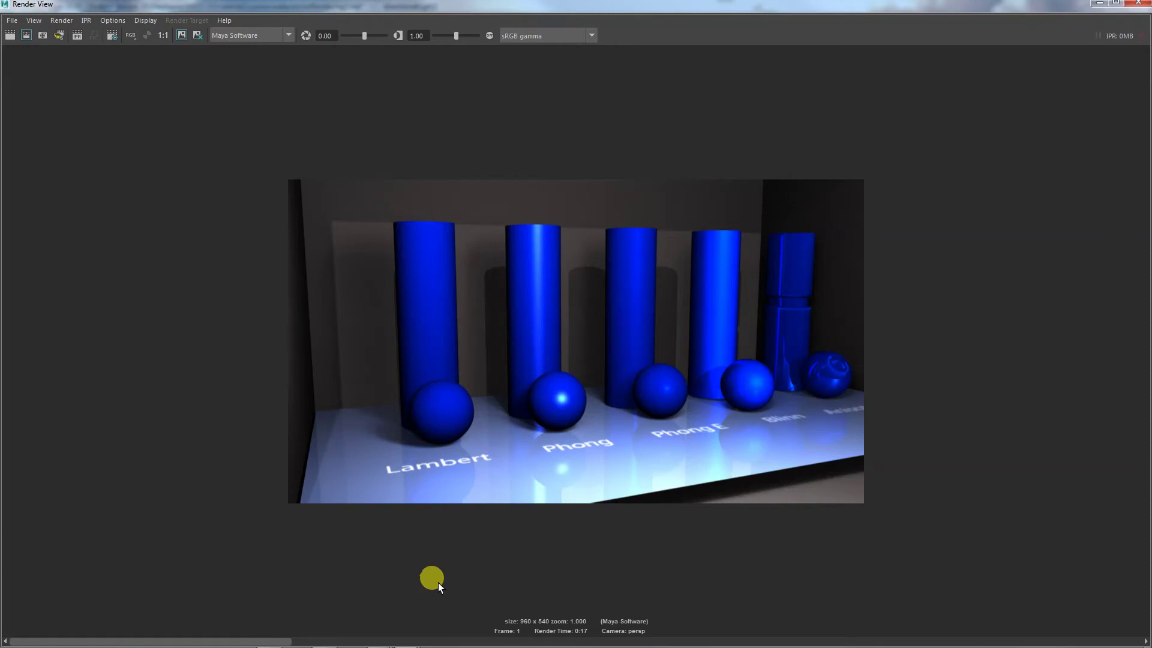
pyautogui.click(1099, 3)
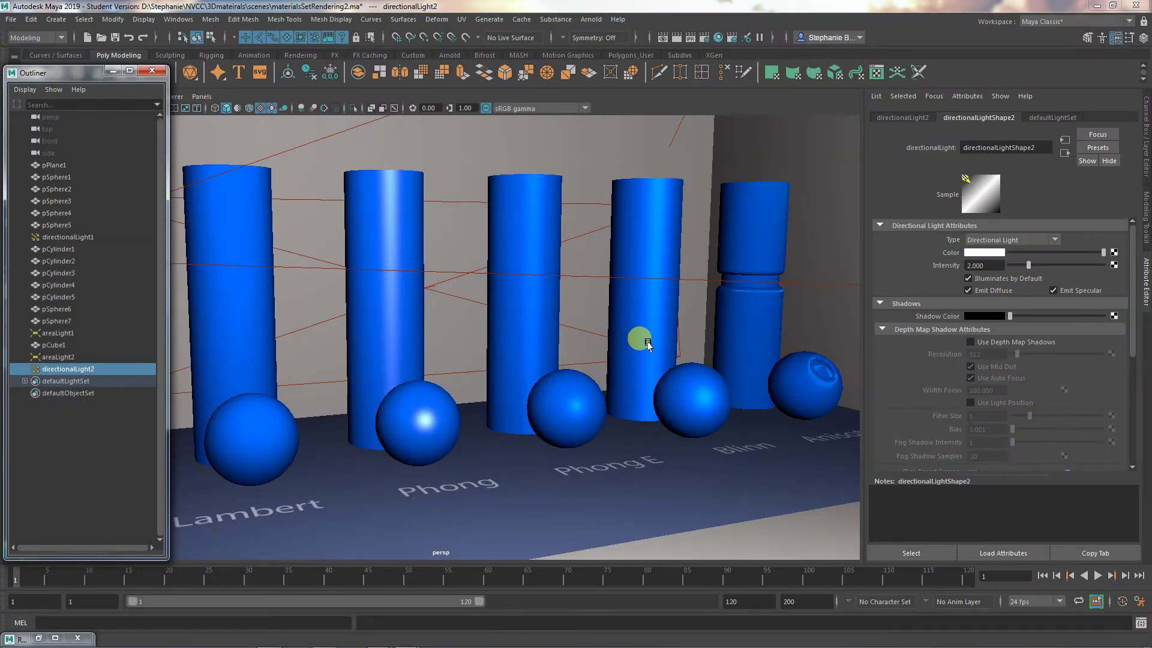
# Step: Check the intensity and ray trace shadow settings of directionalLight1 and directionalLight2
pyautogui.click(77, 235)
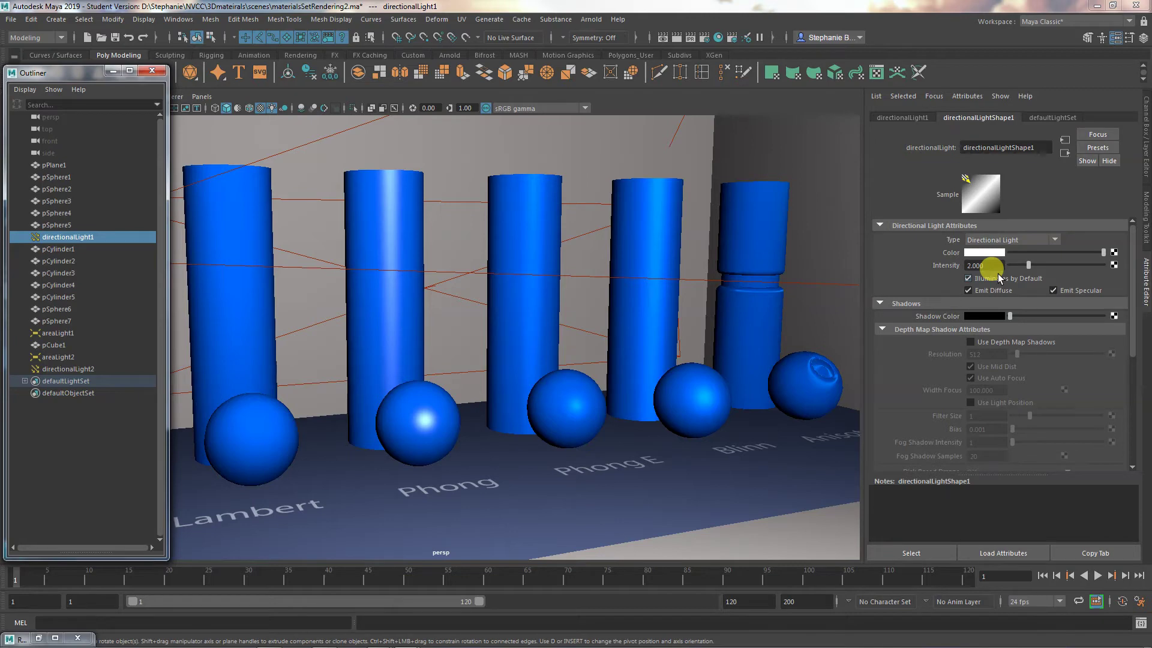
pyautogui.scroll(-5, 972, 360)
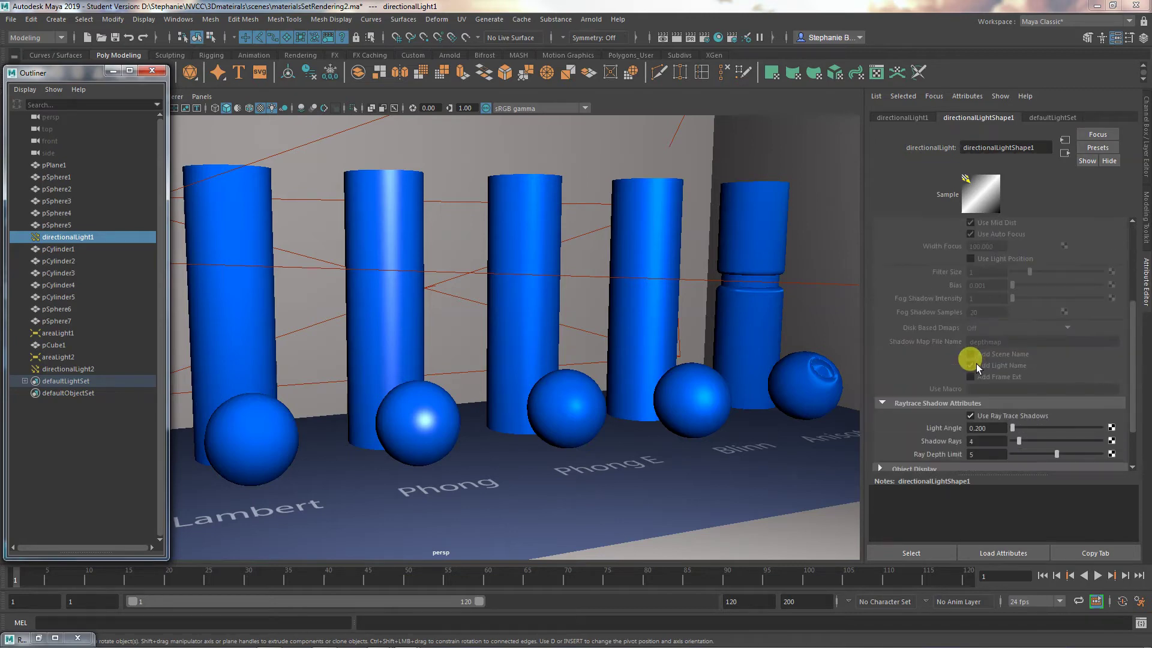
pyautogui.click(94, 380)
pyautogui.click(92, 370)
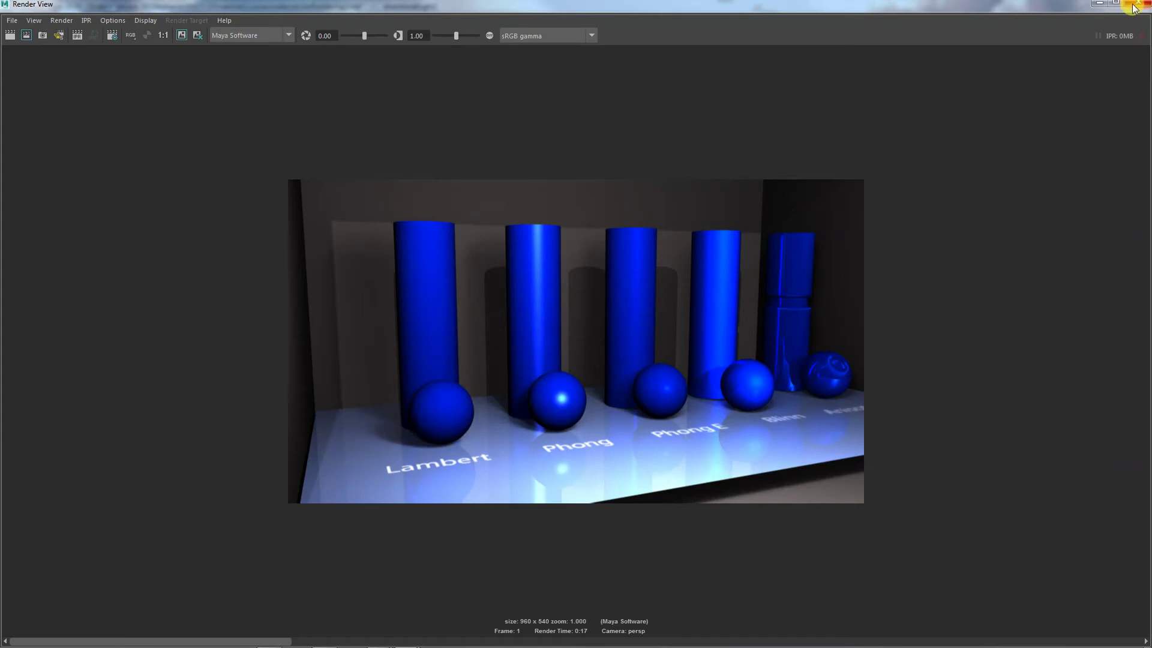
pyautogui.click(1100, 3)
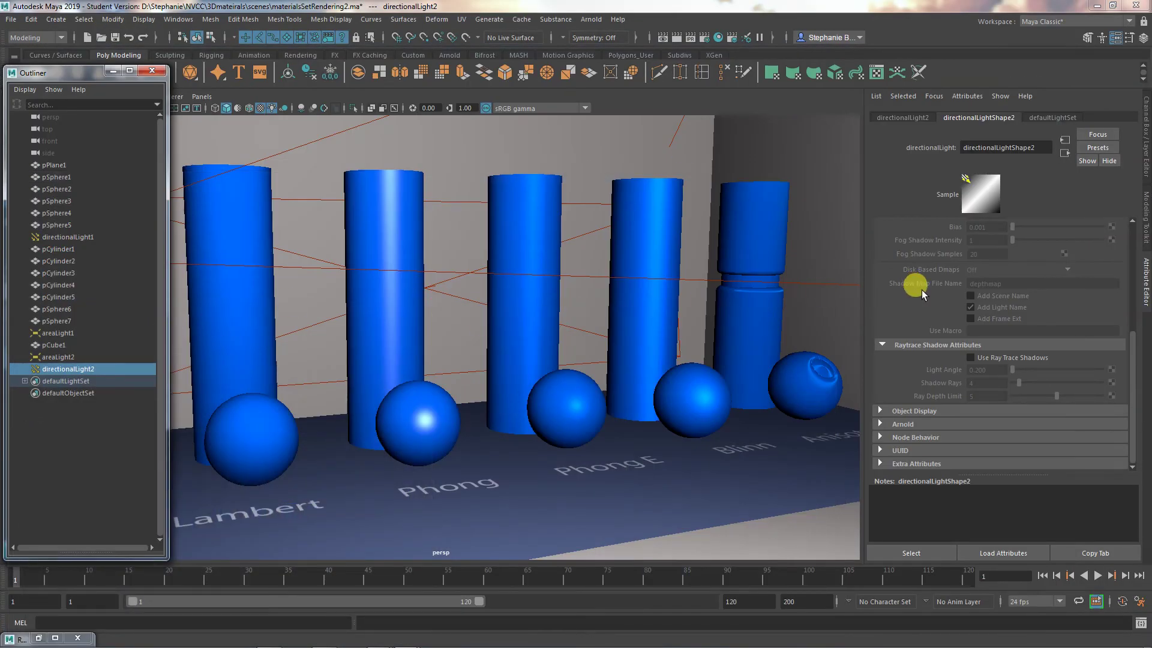
# Step: Turn off Illuminates by Default for directionalLight2 and raise the intensity of directionalLight1
pyautogui.scroll(5, 928, 318)
pyautogui.click(1018, 278)
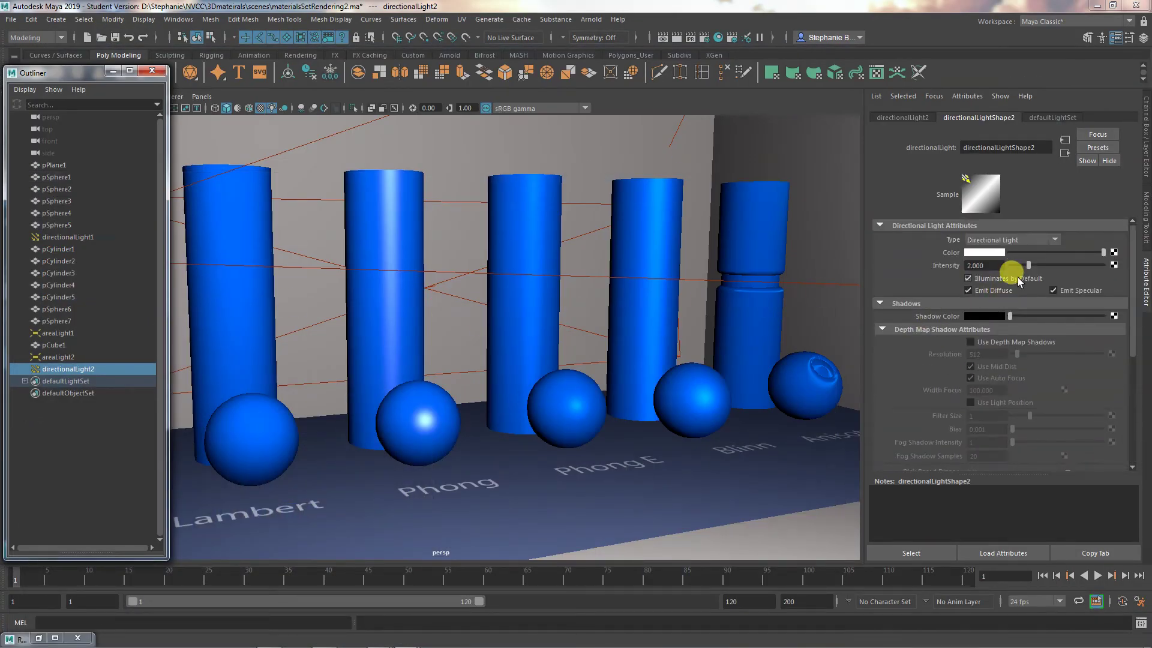
pyautogui.click(71, 237)
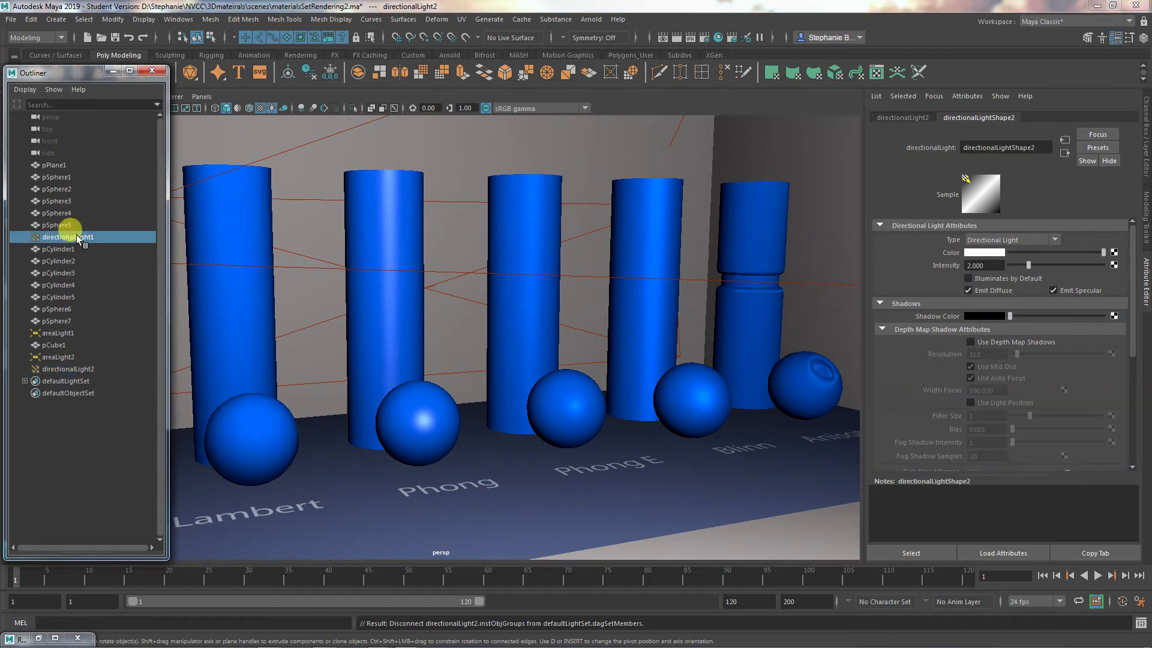
pyautogui.moveTo(1025, 264); pyautogui.dragTo(1046, 261)
# Step: Examine the specular shading and reflectivity settings of the Blinn sphere's and the Anisotropic sphere's materials
pyautogui.keyDown('alt'); pyautogui.moveTo(642, 471); pyautogui.dragTo(478, 475, button='middle'); pyautogui.keyUp('alt')
pyautogui.keyDown('alt'); pyautogui.moveTo(479, 476); pyautogui.dragTo(787, 470, button='right'); pyautogui.keyUp('alt')
pyautogui.keyDown('alt'); pyautogui.moveTo(787, 470); pyautogui.dragTo(480, 421, button='middle'); pyautogui.keyUp('alt')
pyautogui.keyDown('alt'); pyautogui.moveTo(481, 422); pyautogui.dragTo(560, 441, button='right'); pyautogui.keyUp('alt')
pyautogui.keyDown('alt'); pyautogui.moveTo(559, 441); pyautogui.dragTo(663, 412, button='middle'); pyautogui.keyUp('alt')
pyautogui.click(631, 382)
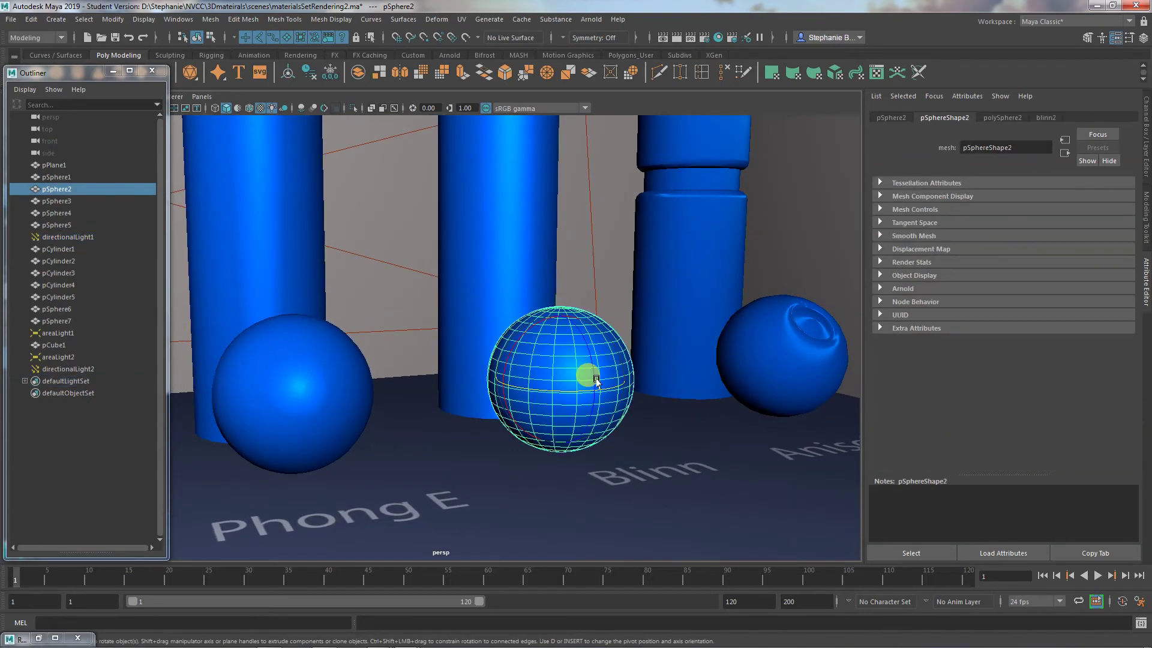
pyautogui.click(1044, 117)
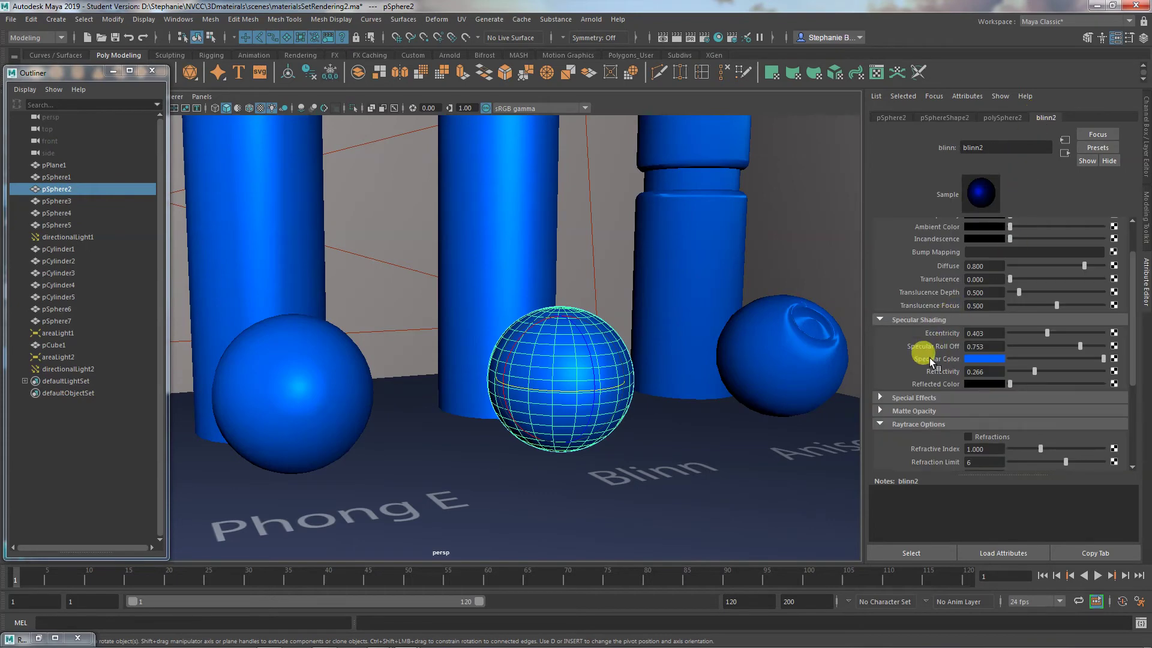
pyautogui.scroll(-1, 935, 345)
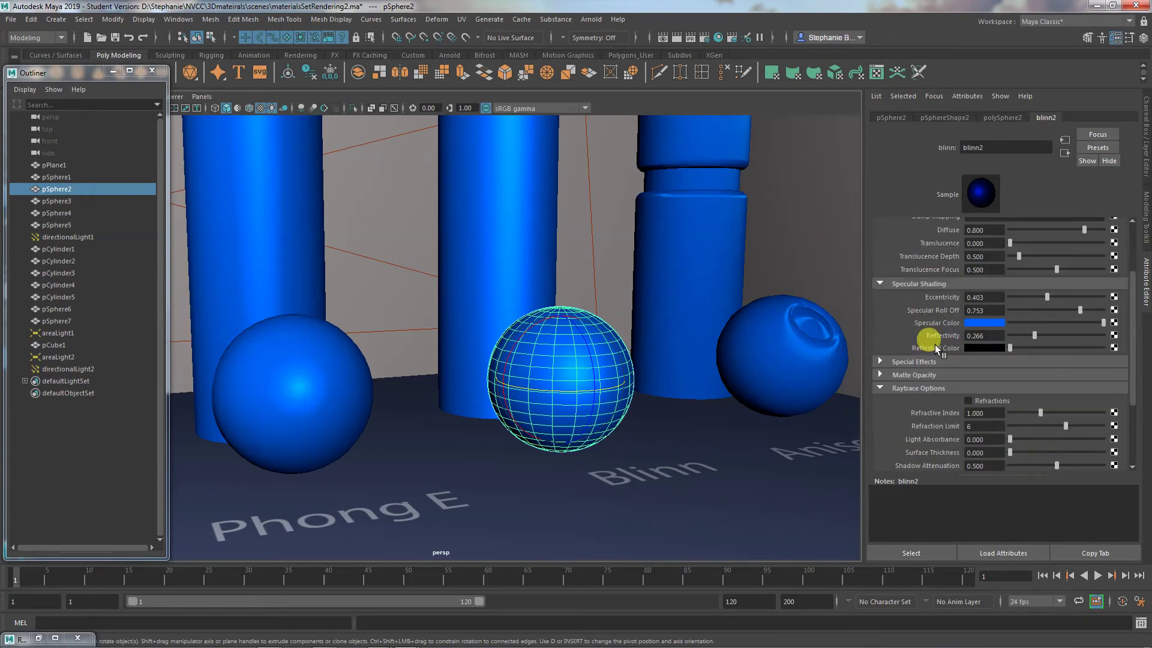
pyautogui.click(774, 351)
pyautogui.click(1035, 117)
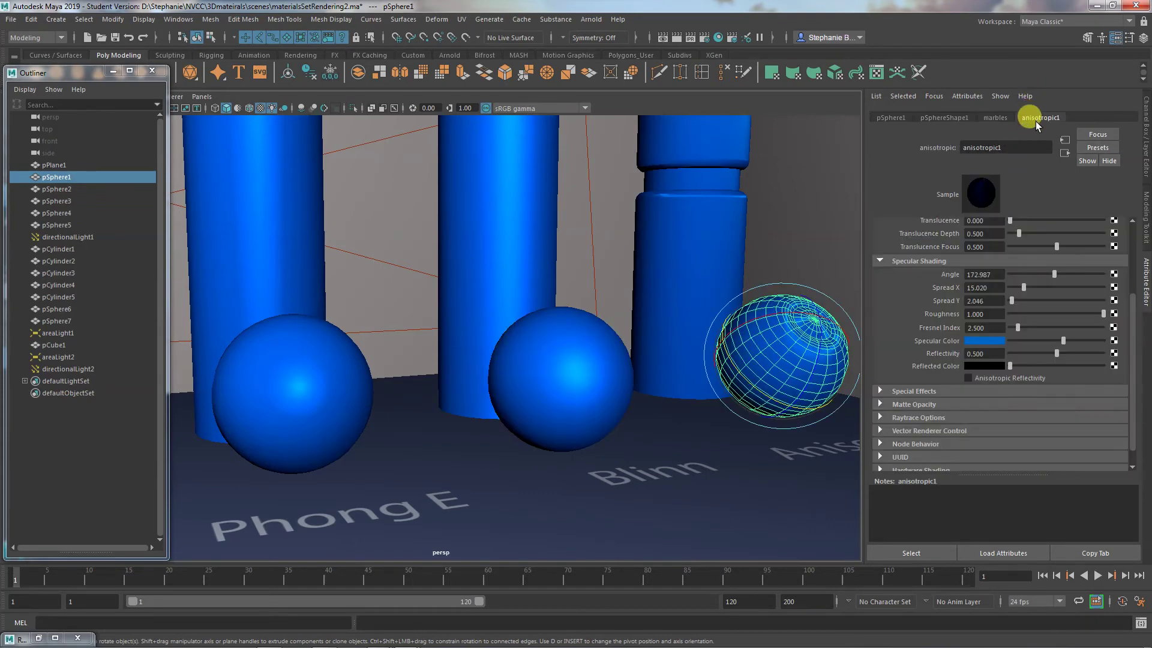
pyautogui.click(981, 288)
# Step: Set the specular colour of the Phong E sphere's material to the light blue in the colour history (H 232, S 0.865, V 1.000)
pyautogui.click(309, 405)
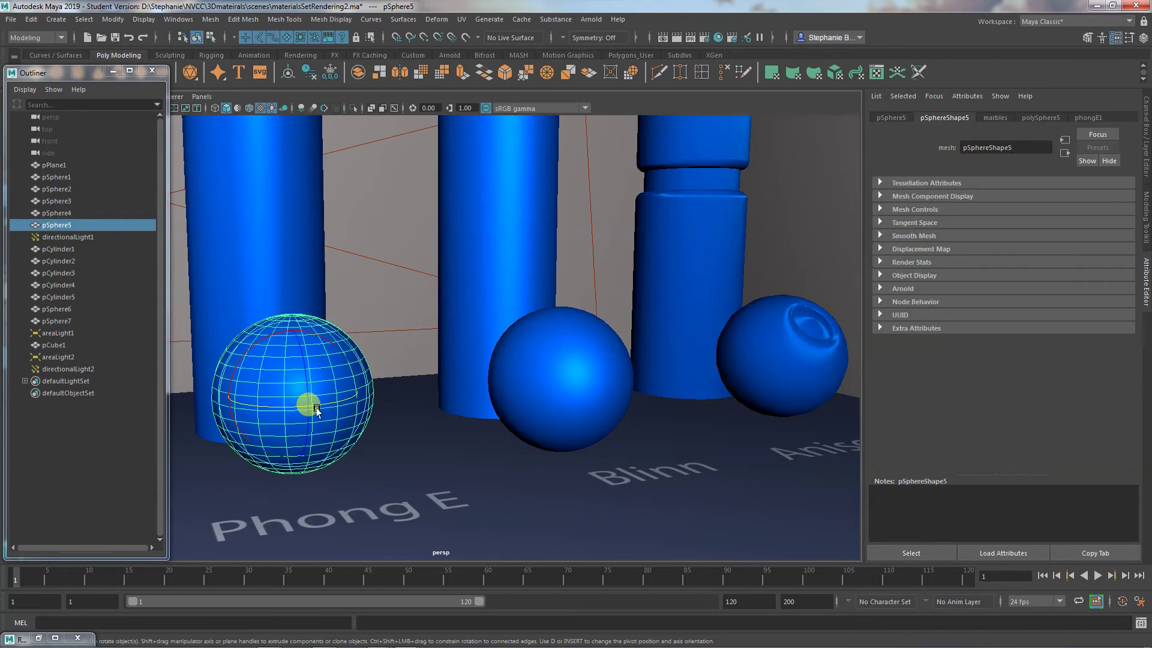
pyautogui.click(1083, 118)
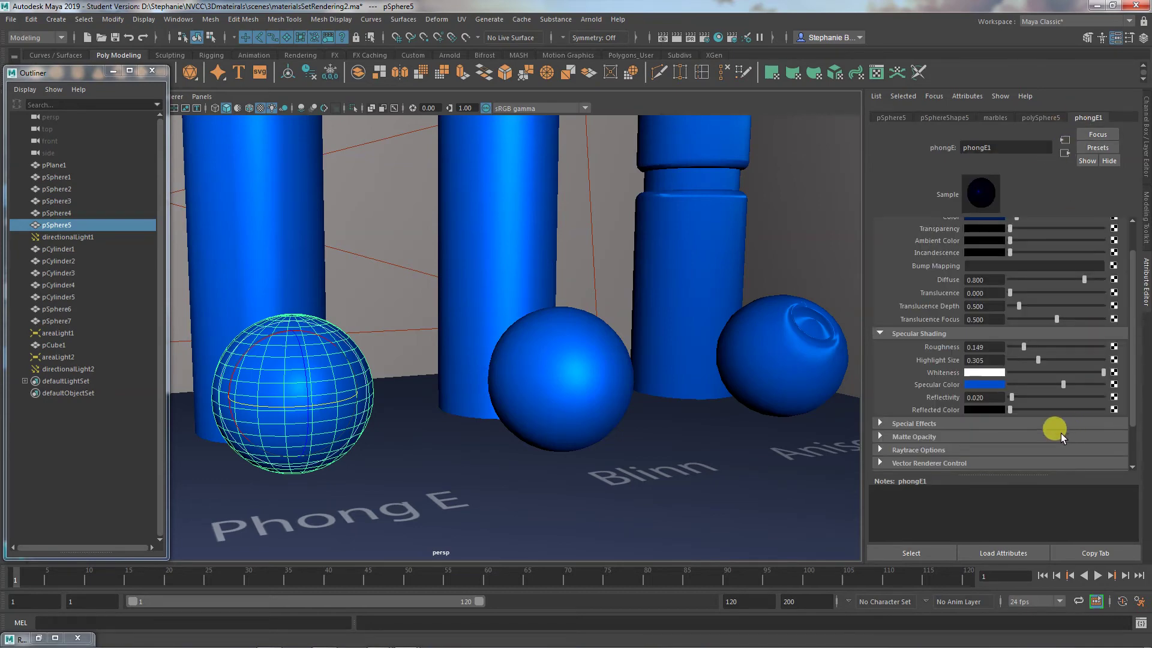
pyautogui.click(984, 385)
pyautogui.click(994, 352)
pyautogui.click(988, 384)
pyautogui.click(928, 378)
pyautogui.click(932, 378)
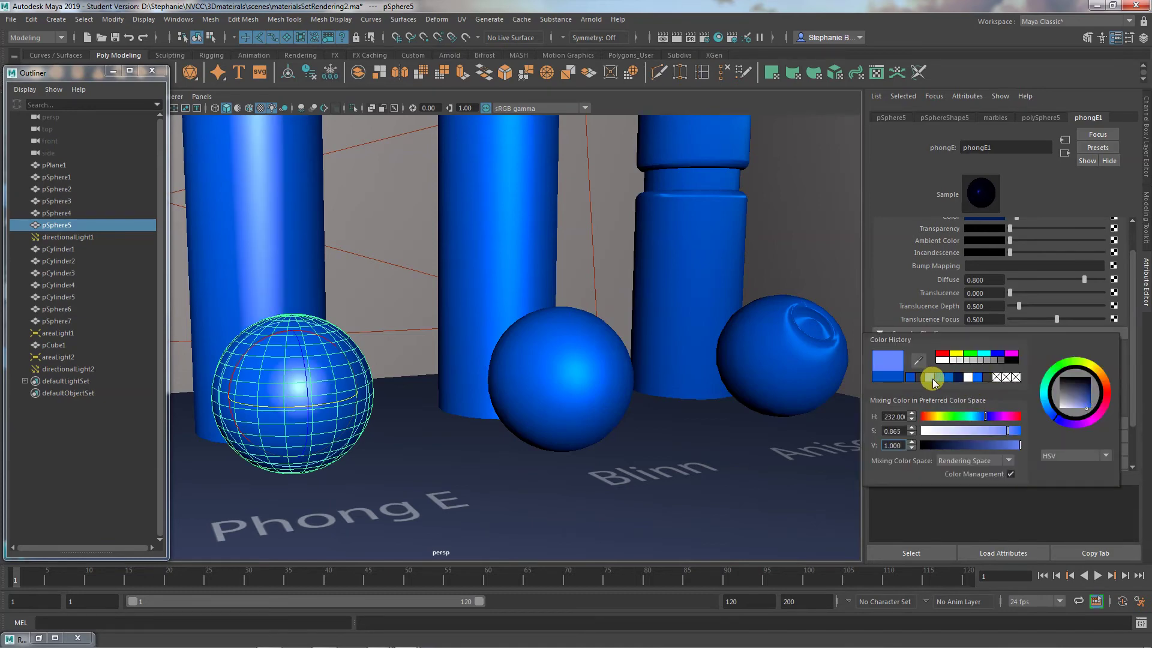
pyautogui.click(817, 267)
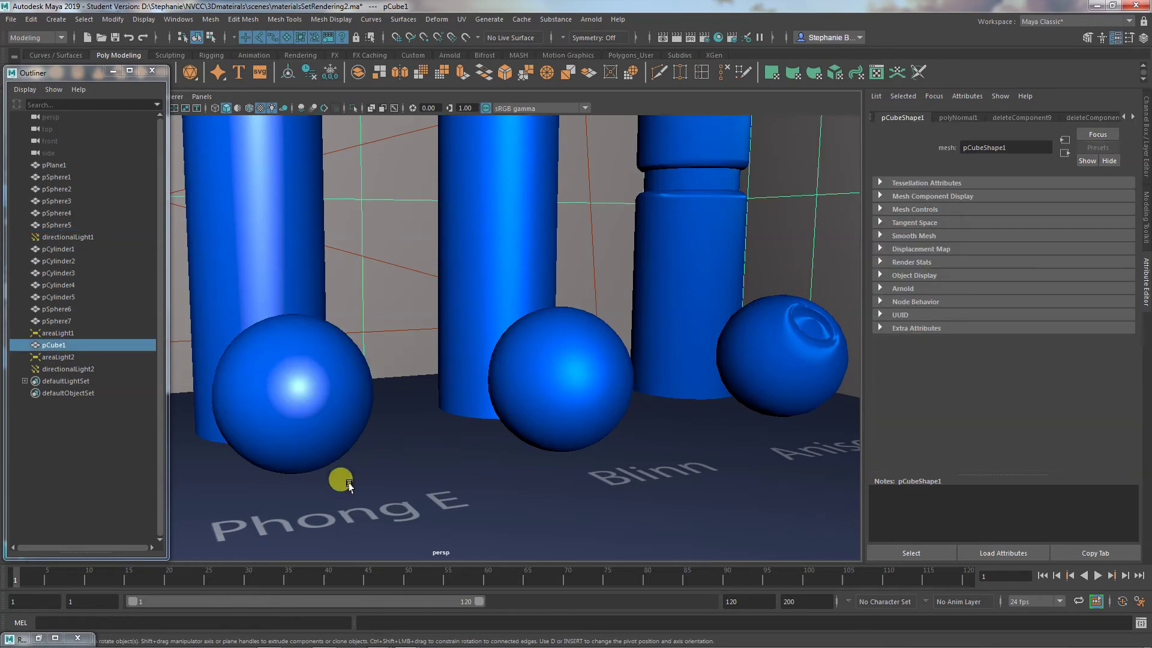
# Step: Reopen the Render View to inspect the highlights and reflections in the last render
pyautogui.moveTo(37, 641)
pyautogui.click(103, 603)
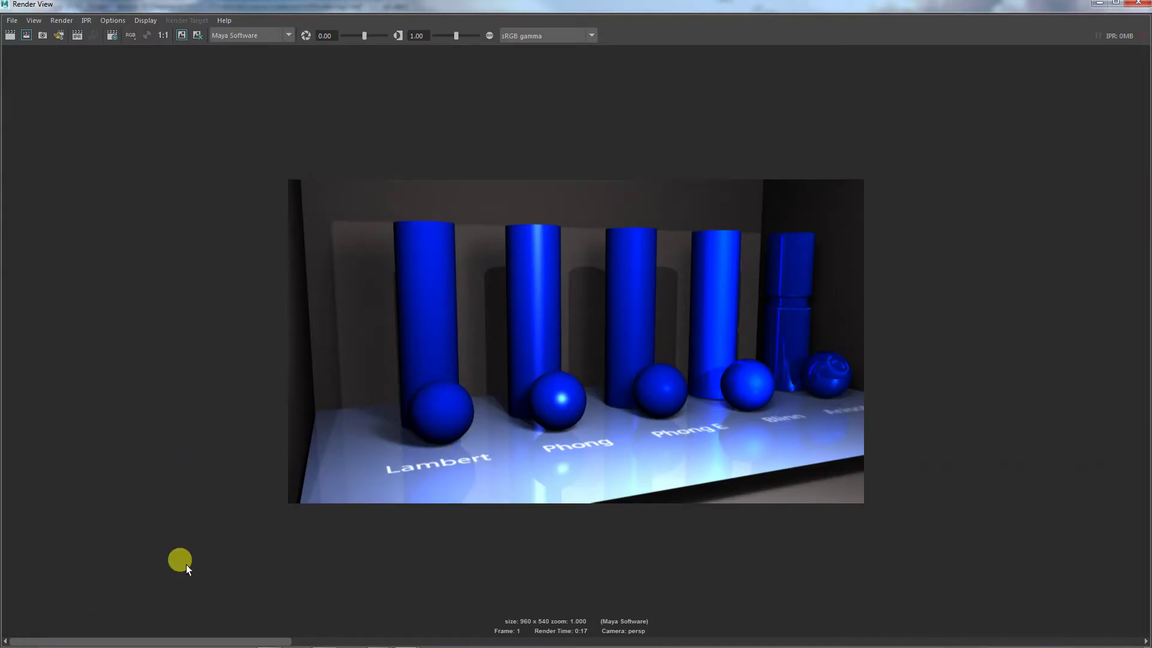
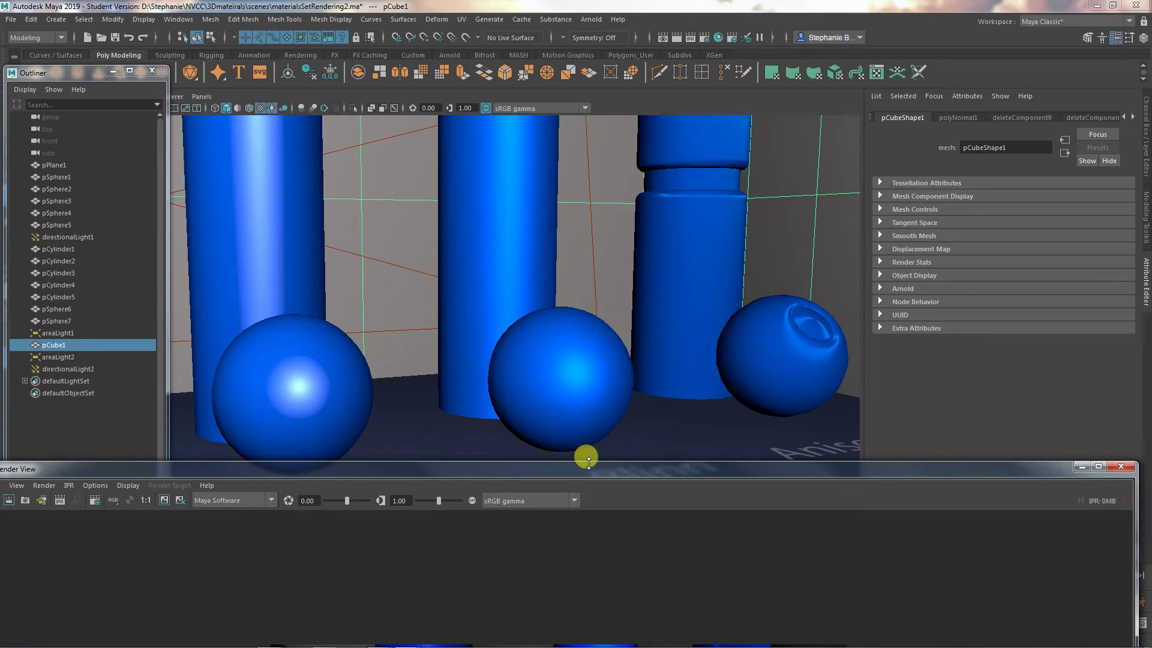
pyautogui.moveTo(565, 469); pyautogui.dragTo(556, 43)
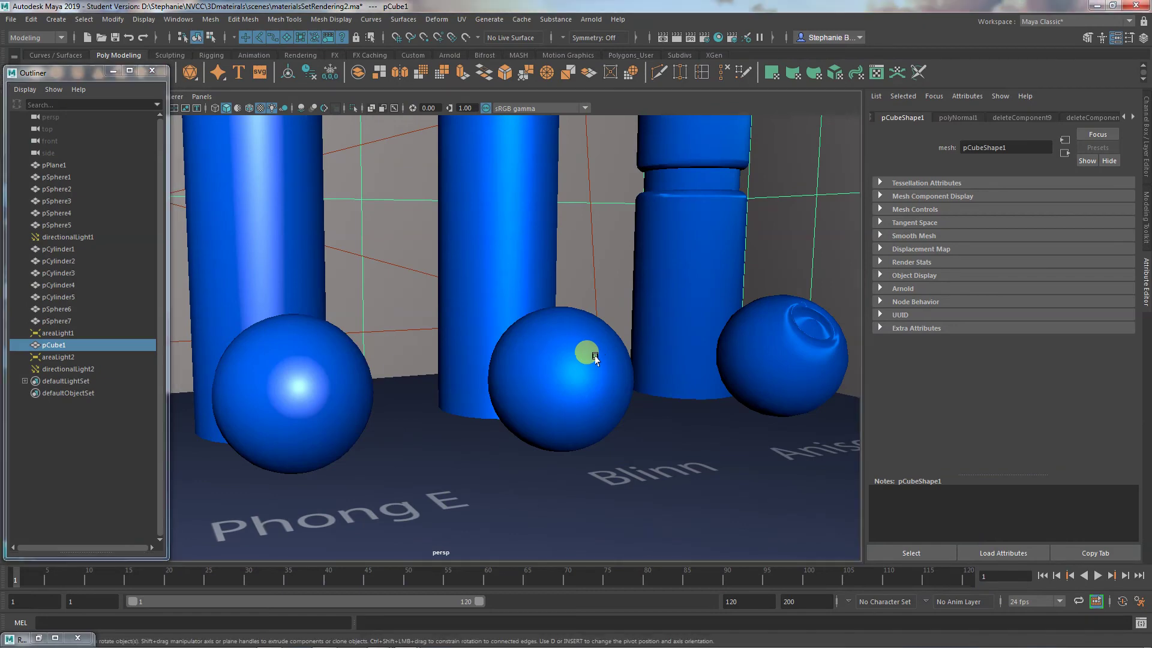
# Step: Tighten the Blinn sphere's highlight by setting its material's Eccentricity to about 0.123 and Specular Roll Off to 1.000
pyautogui.click(588, 352)
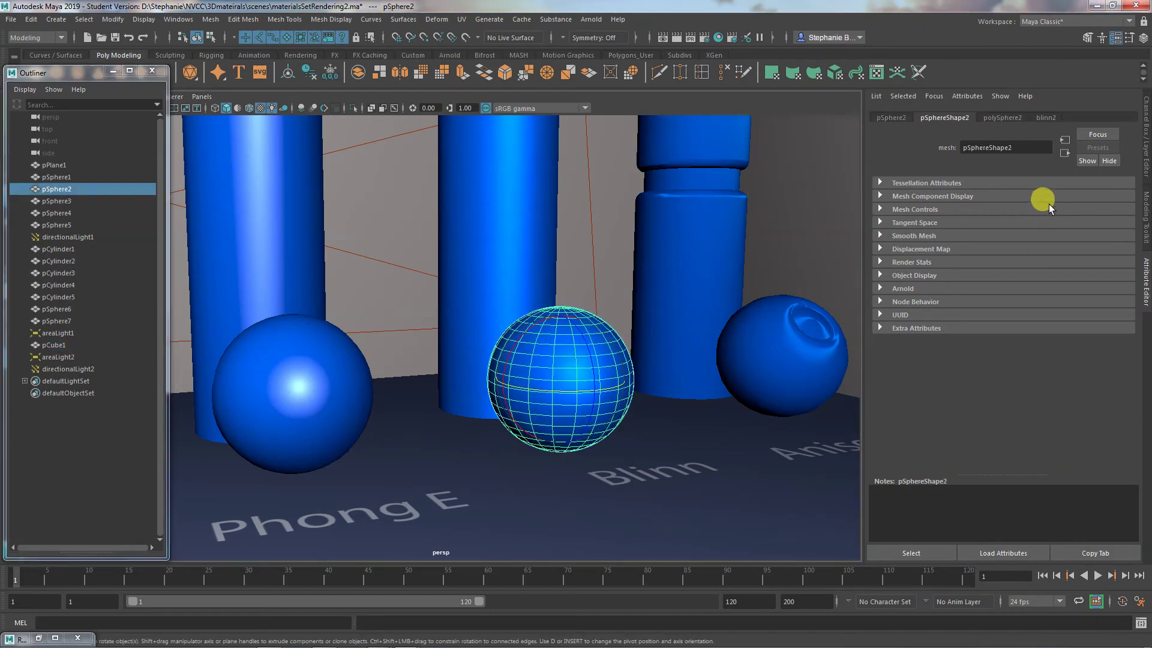
pyautogui.click(1046, 117)
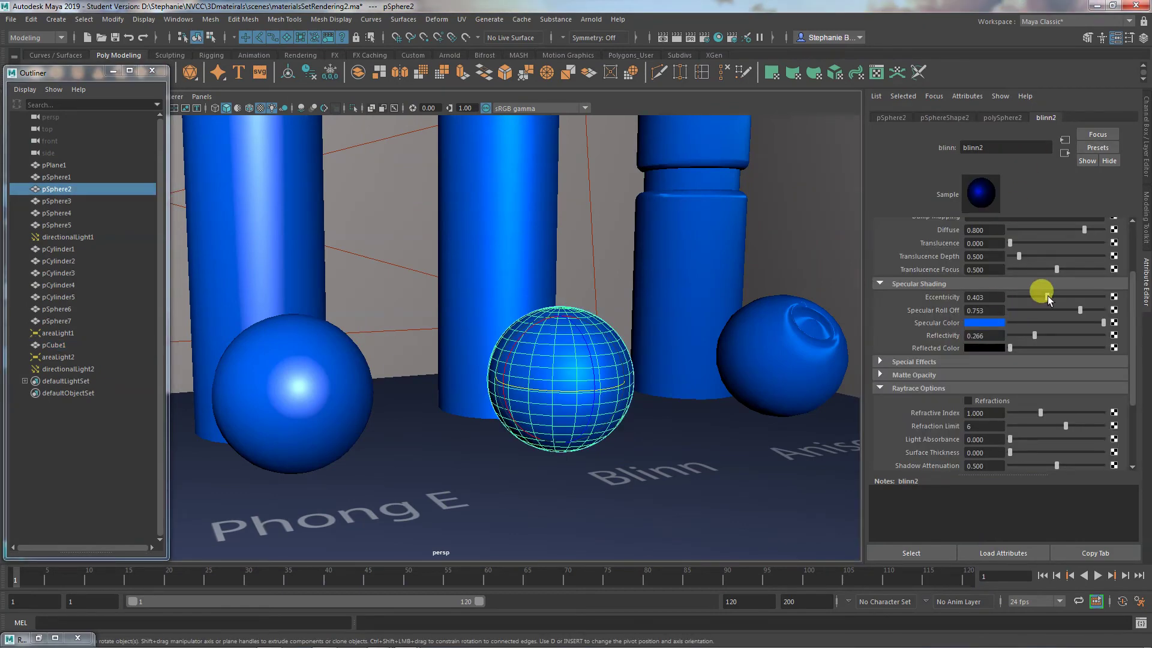
pyautogui.moveTo(1048, 297); pyautogui.dragTo(1021, 297)
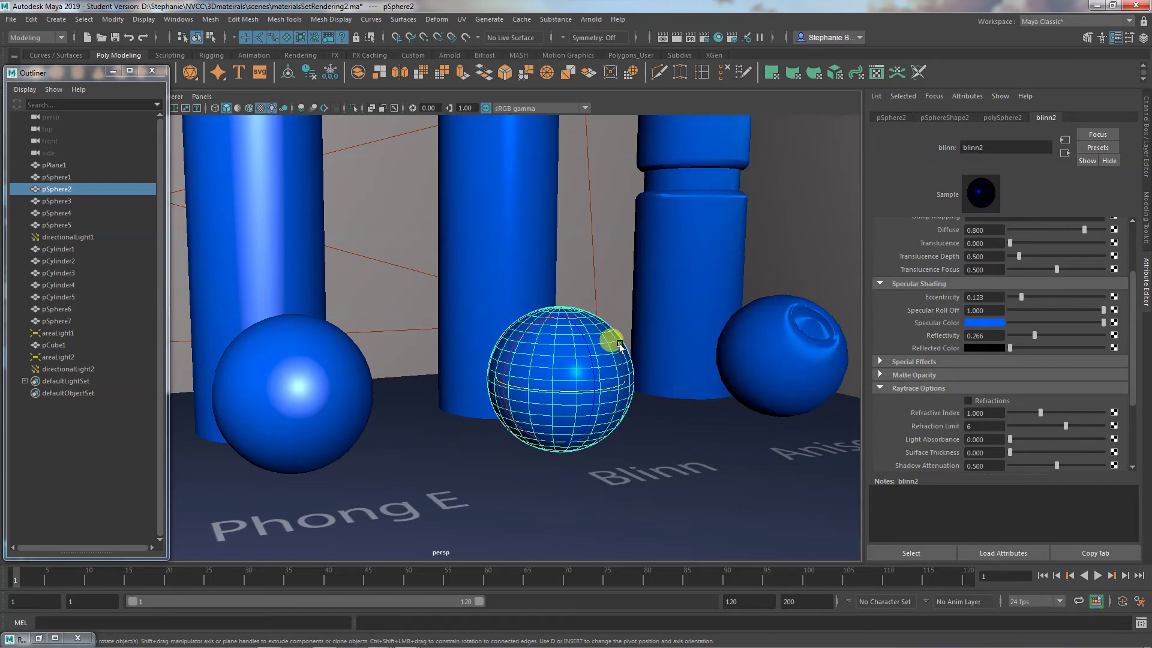
pyautogui.click(609, 303)
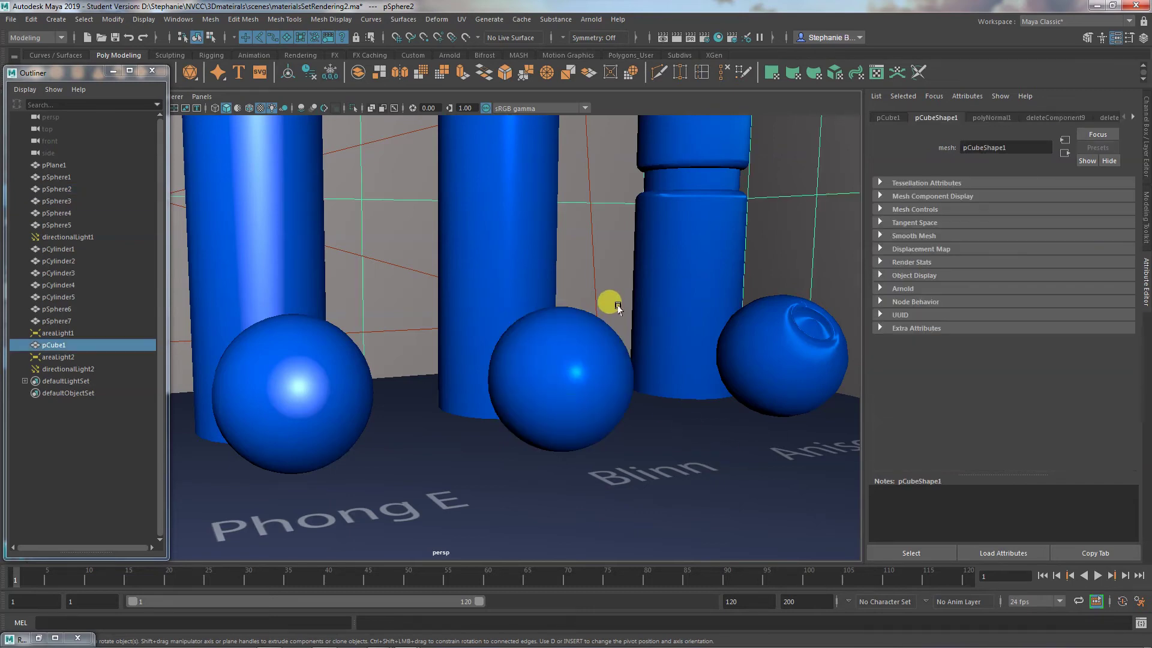
# Step: Broaden the Phong E sphere's highlight by setting its material's Roughness to about 0.195 and Highlight Size to about 0.857
pyautogui.click(267, 404)
pyautogui.click(1095, 118)
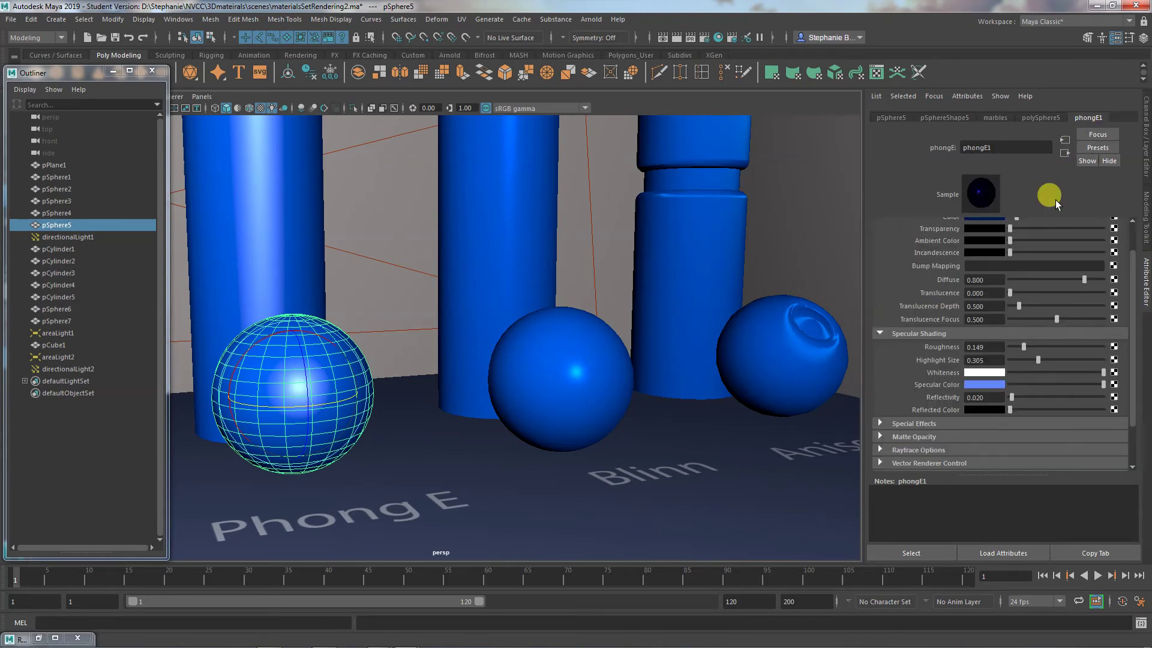
pyautogui.moveTo(1020, 349); pyautogui.dragTo(1091, 360)
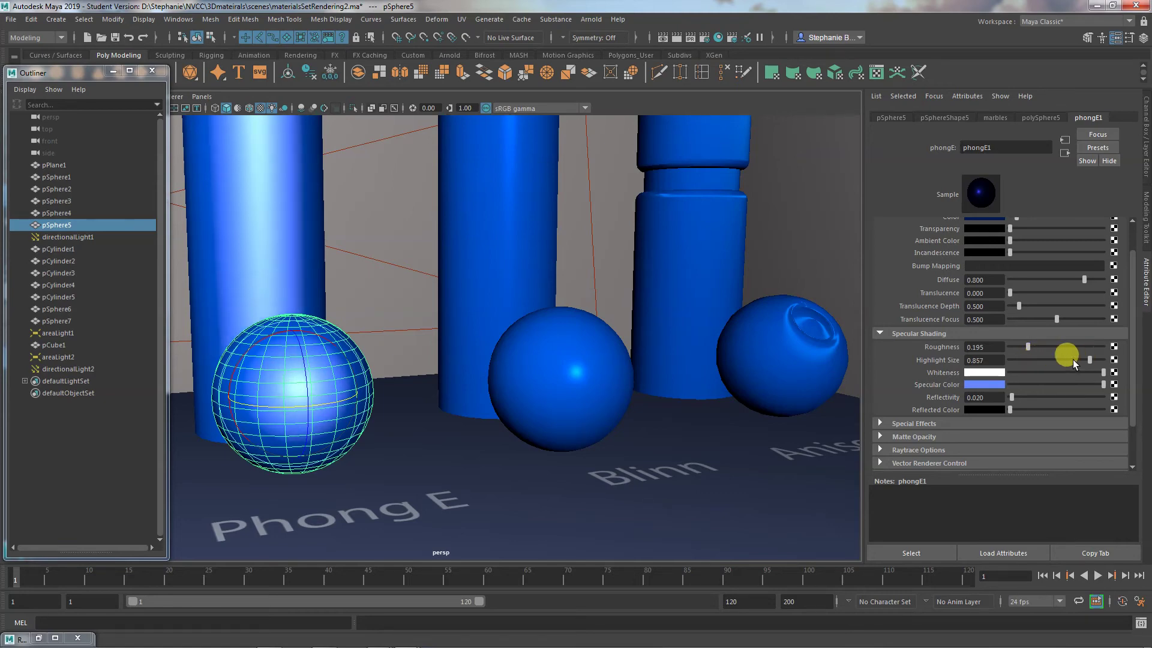
# Step: Render a region around the Phong E and Blinn spheres to check their highlights
pyautogui.click(38, 639)
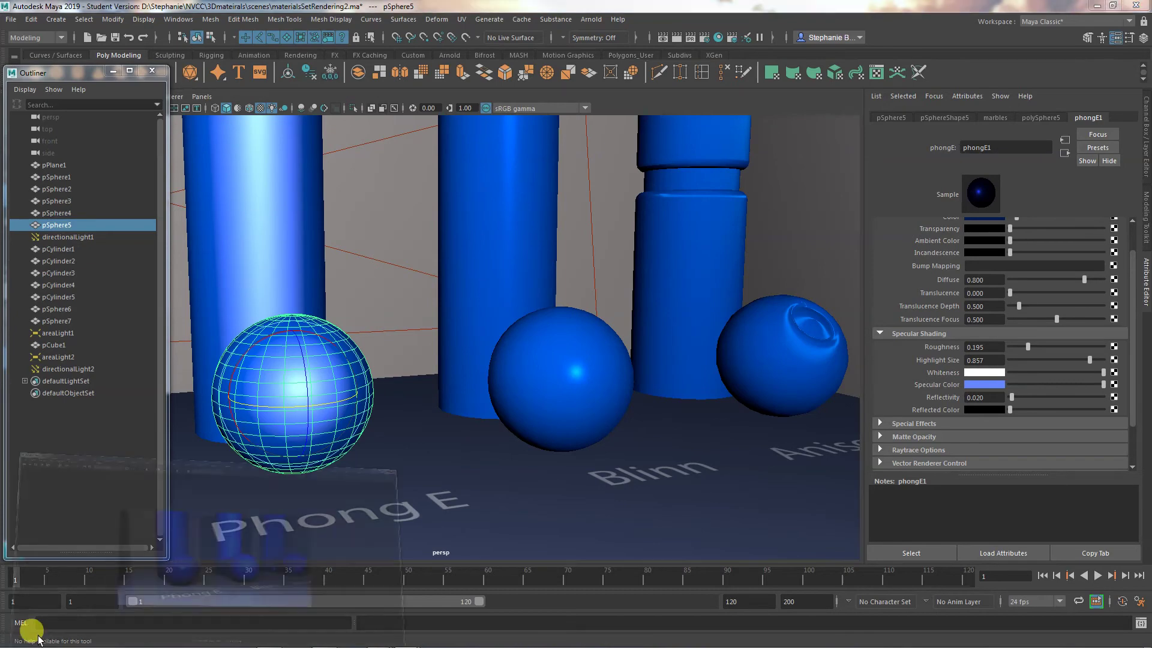
pyautogui.moveTo(327, 324); pyautogui.dragTo(694, 492)
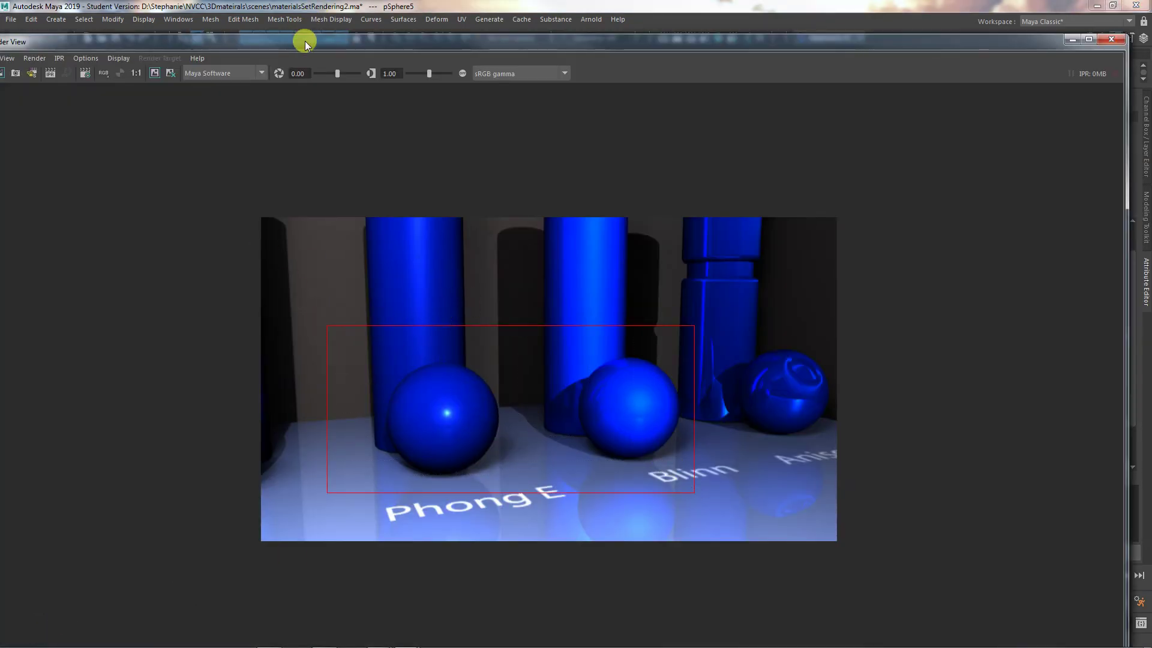
pyautogui.moveTo(304, 41)
pyautogui.mouseDown()
pyautogui.moveTo(321, 23)
pyautogui.moveTo(297, 26)
pyautogui.mouseUp()
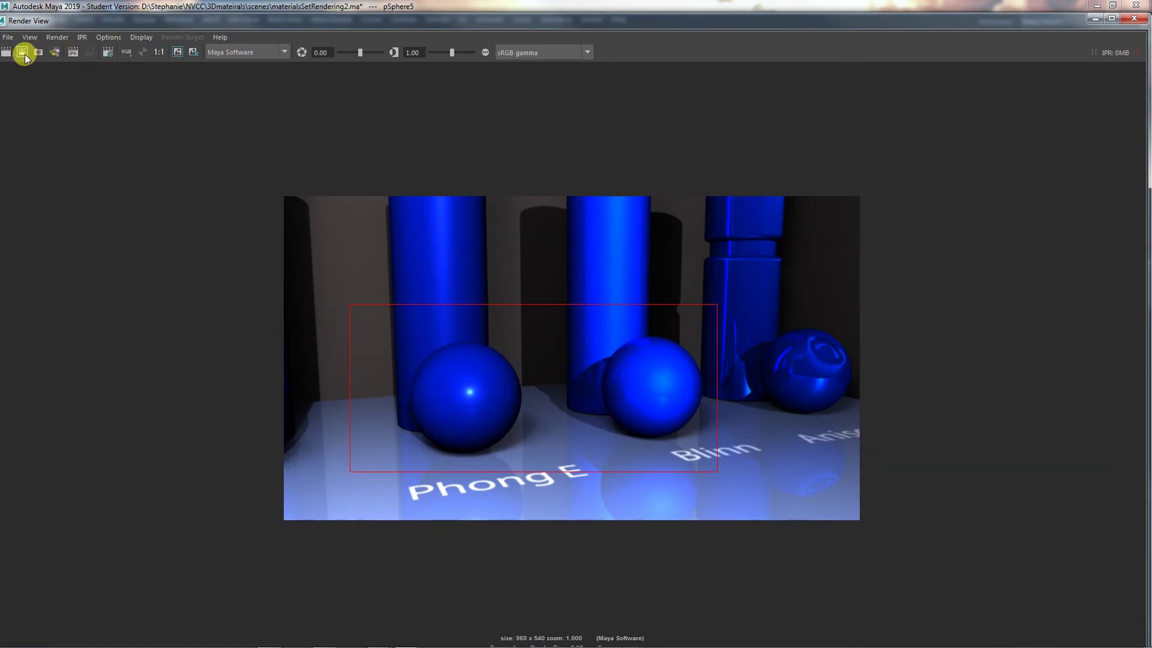
pyautogui.click(24, 56)
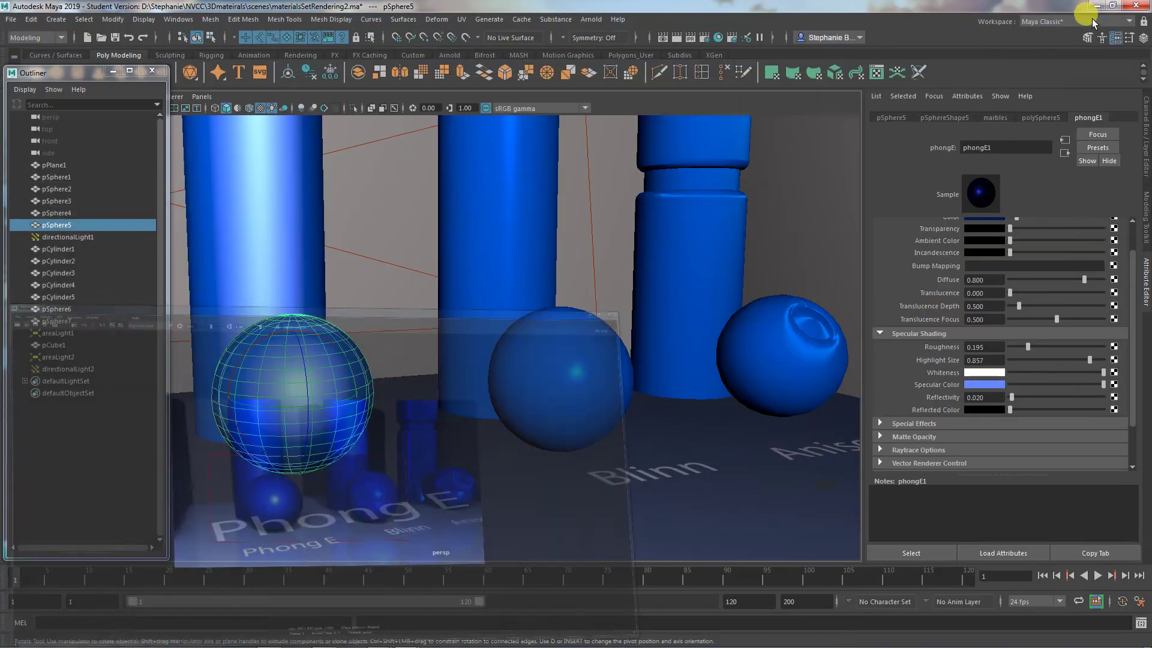
# Step: Lower the Reflectivity of the Blinn sphere's material to about 0.097
pyautogui.click(1096, 19)
pyautogui.click(568, 390)
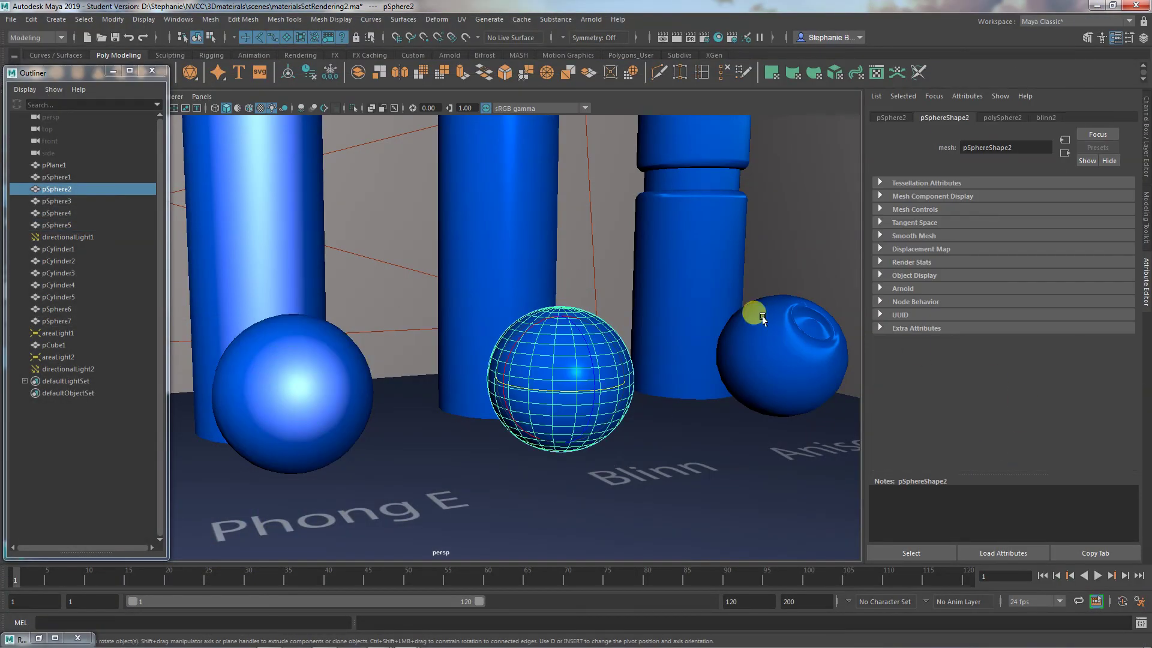
pyautogui.click(1046, 118)
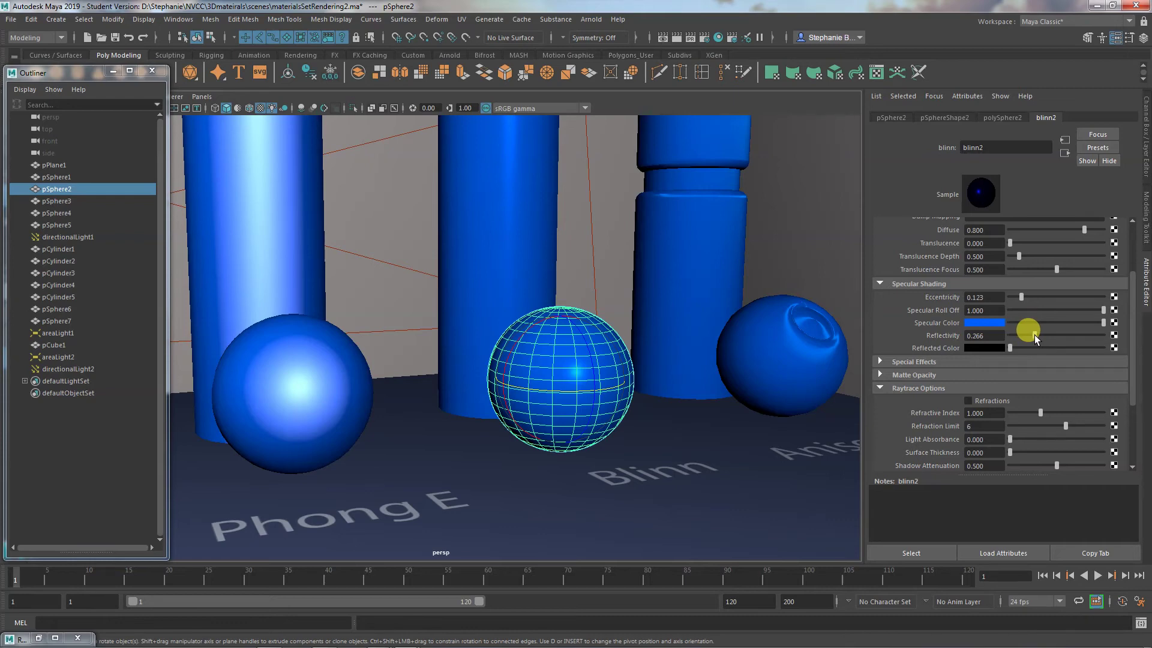
pyautogui.moveTo(1034, 335); pyautogui.dragTo(1018, 340)
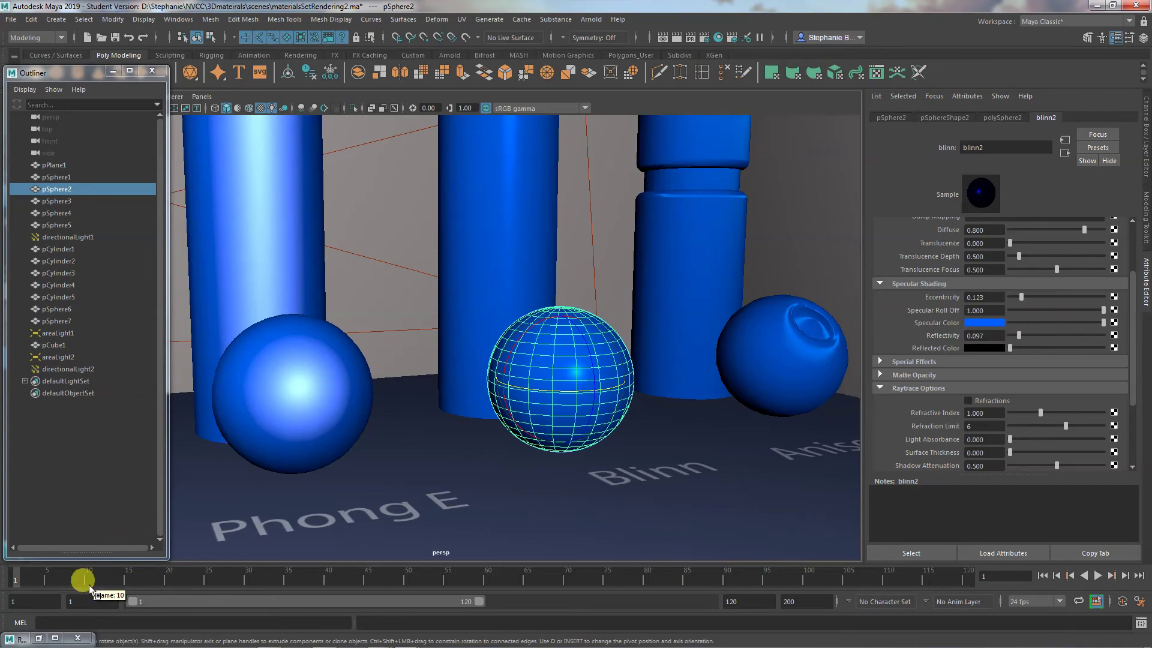
# Step: Render a smaller region around the Blinn sphere to check its reflections, and put the Render View away
pyautogui.click(38, 638)
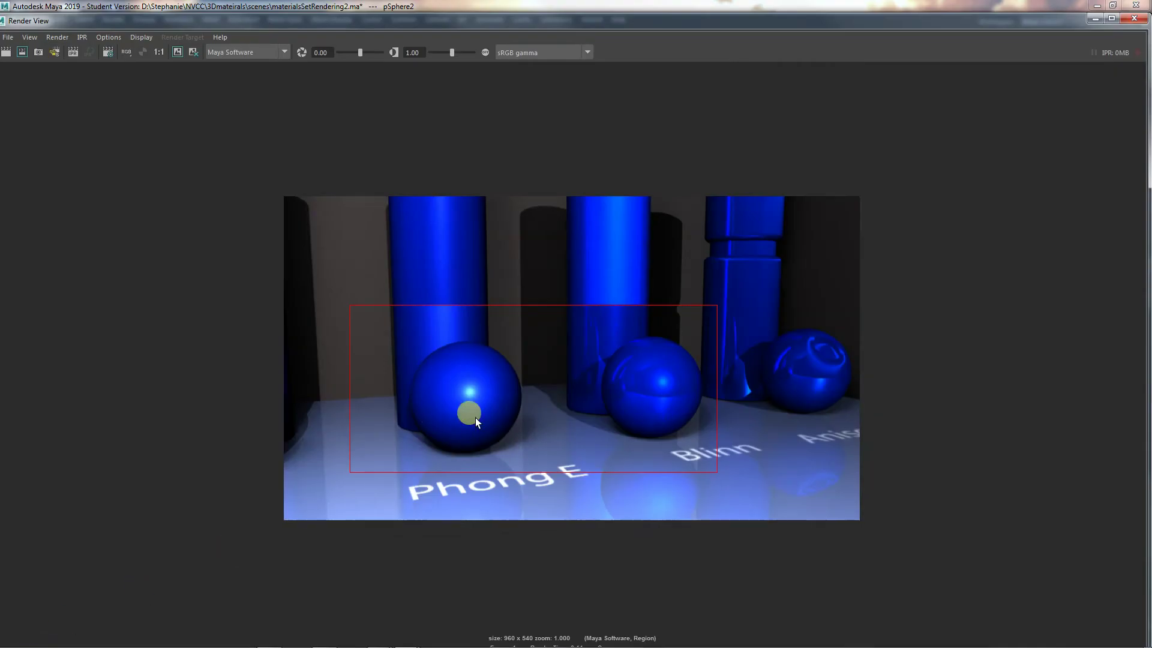
pyautogui.moveTo(554, 326); pyautogui.dragTo(737, 461)
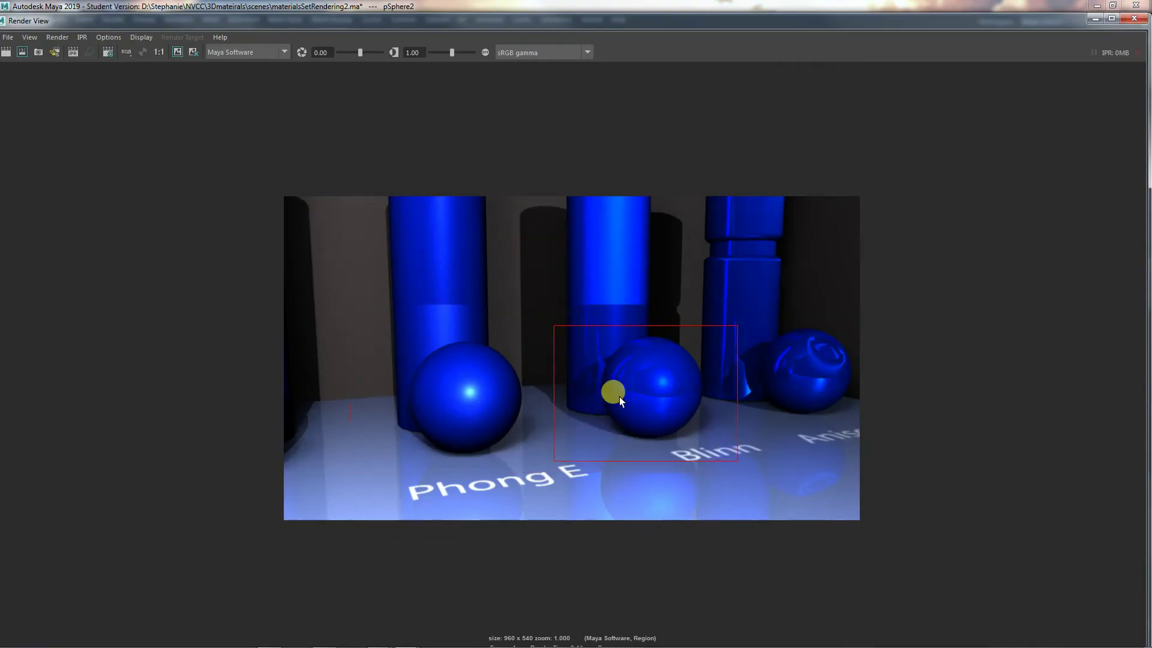
pyautogui.click(22, 52)
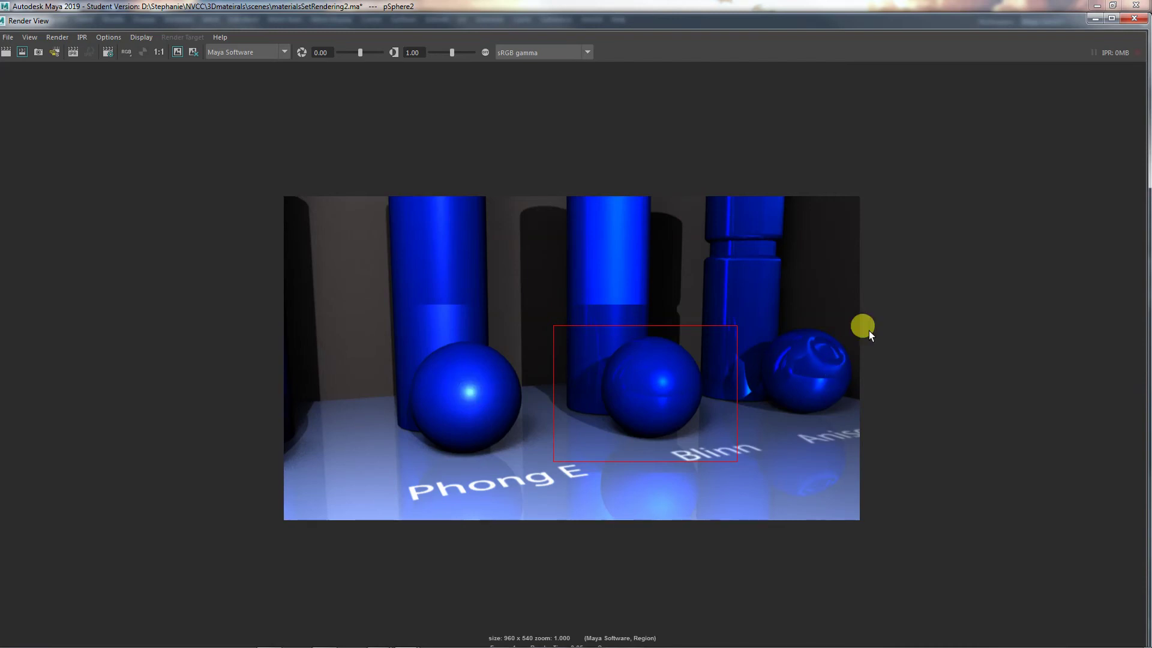
pyautogui.click(1094, 20)
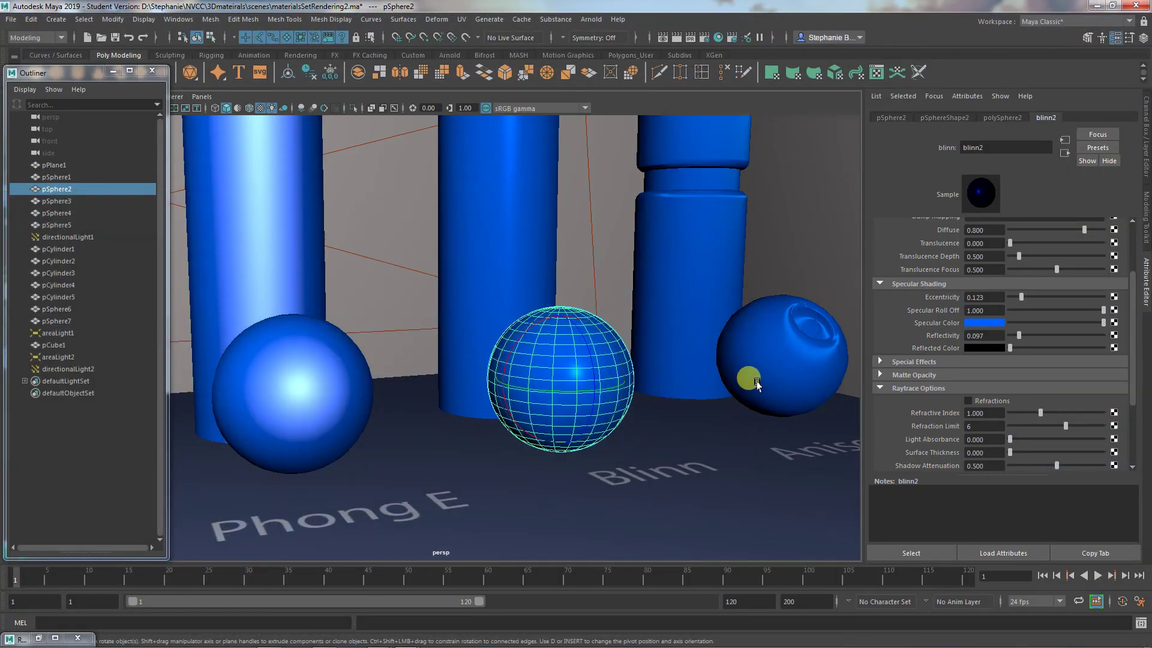
# Step: Lower the Anisotropic sphere's material Reflectivity to about 0.11 and enable Anisotropic Reflectivity
pyautogui.click(748, 376)
pyautogui.click(1045, 119)
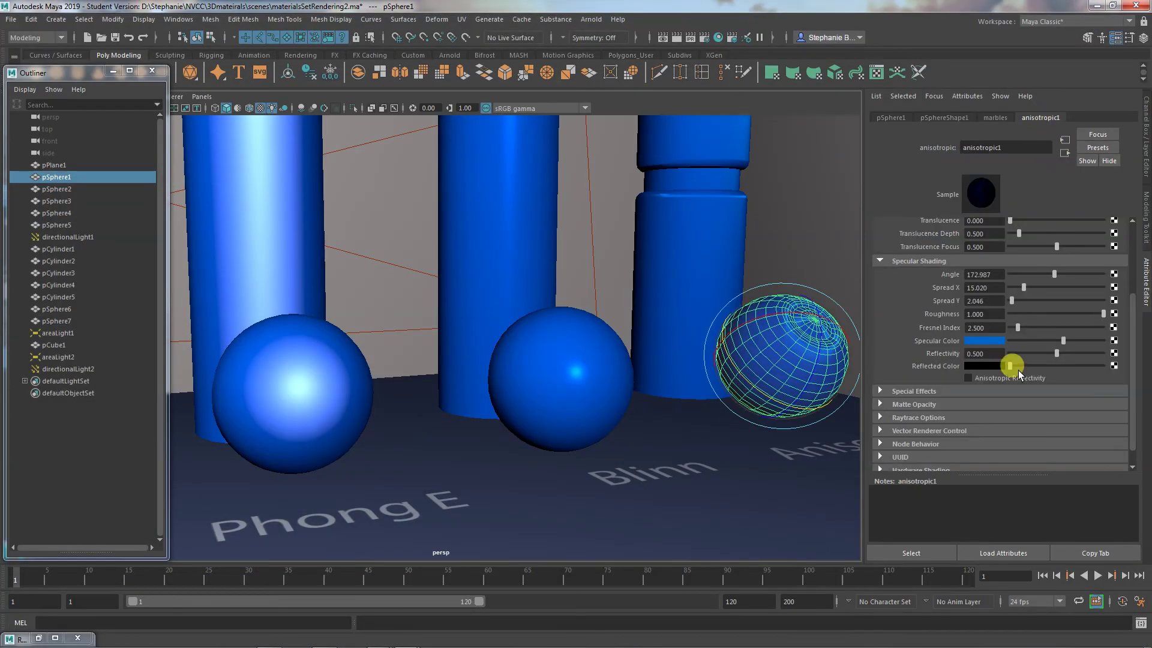
pyautogui.moveTo(1024, 355); pyautogui.dragTo(1019, 355)
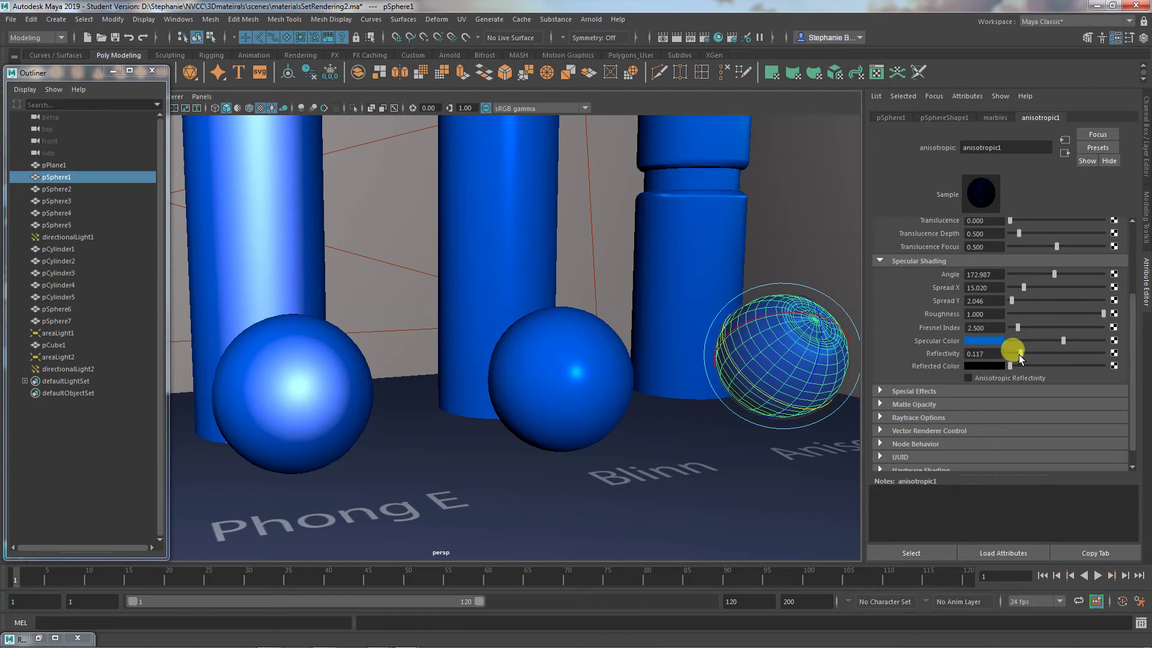
pyautogui.click(1008, 378)
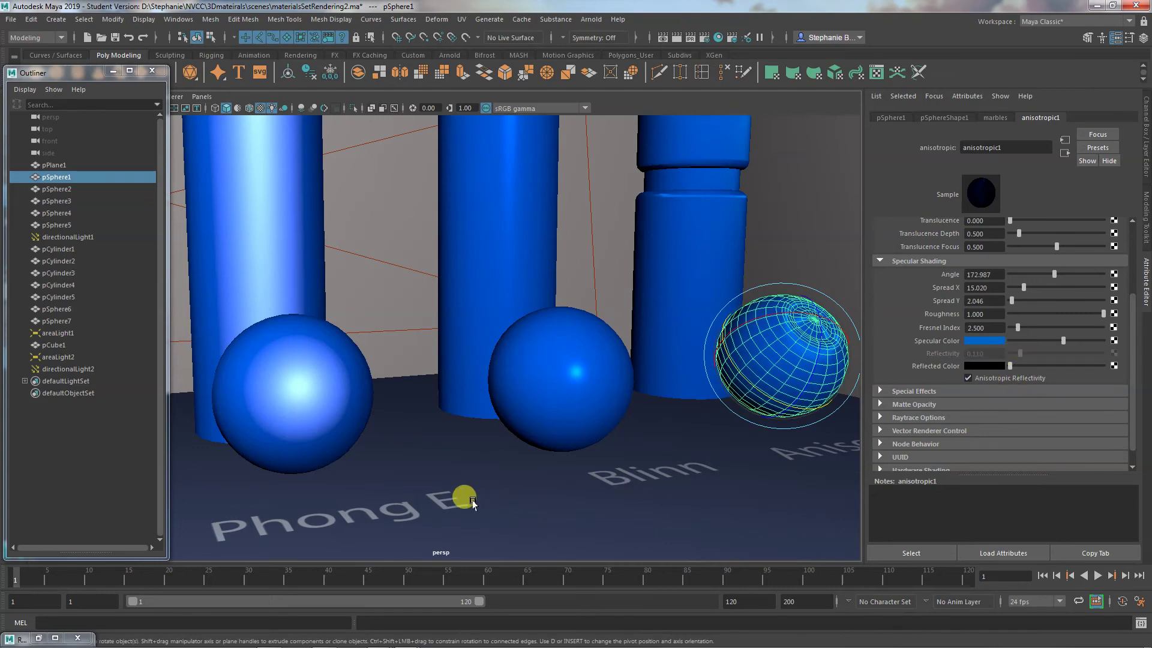
# Step: Frame the Phong, Phong E and Blinn spheres together in the perspective view and reopen the Render View
pyautogui.keyDown('alt'); pyautogui.moveTo(413, 508); pyautogui.dragTo(699, 474, button='middle'); pyautogui.keyUp('alt')
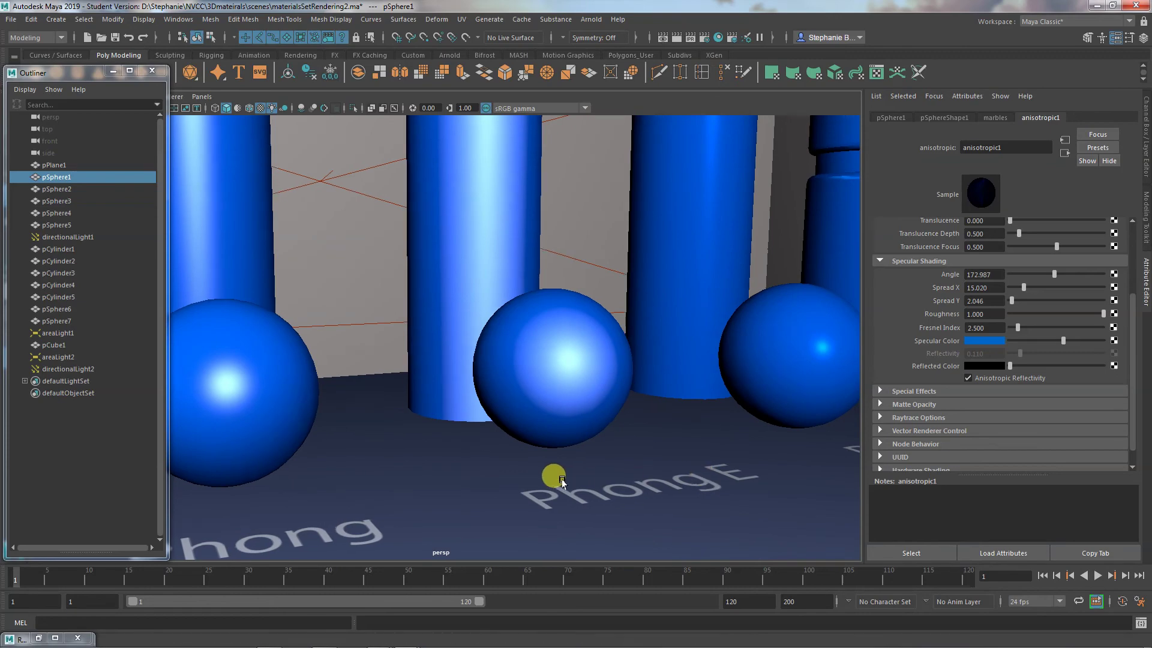
pyautogui.keyDown('alt'); pyautogui.moveTo(553, 473); pyautogui.dragTo(651, 465, button='middle'); pyautogui.keyUp('alt')
pyautogui.click(342, 404)
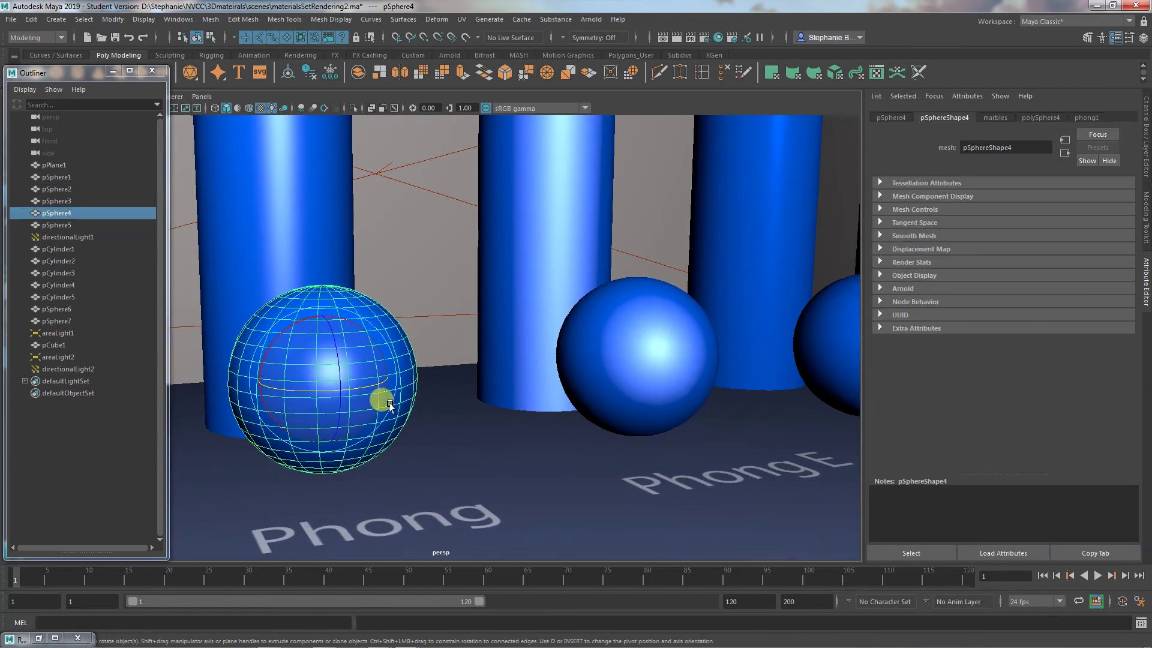
pyautogui.keyDown('alt'); pyautogui.moveTo(700, 442); pyautogui.dragTo(636, 449, button='right'); pyautogui.keyUp('alt')
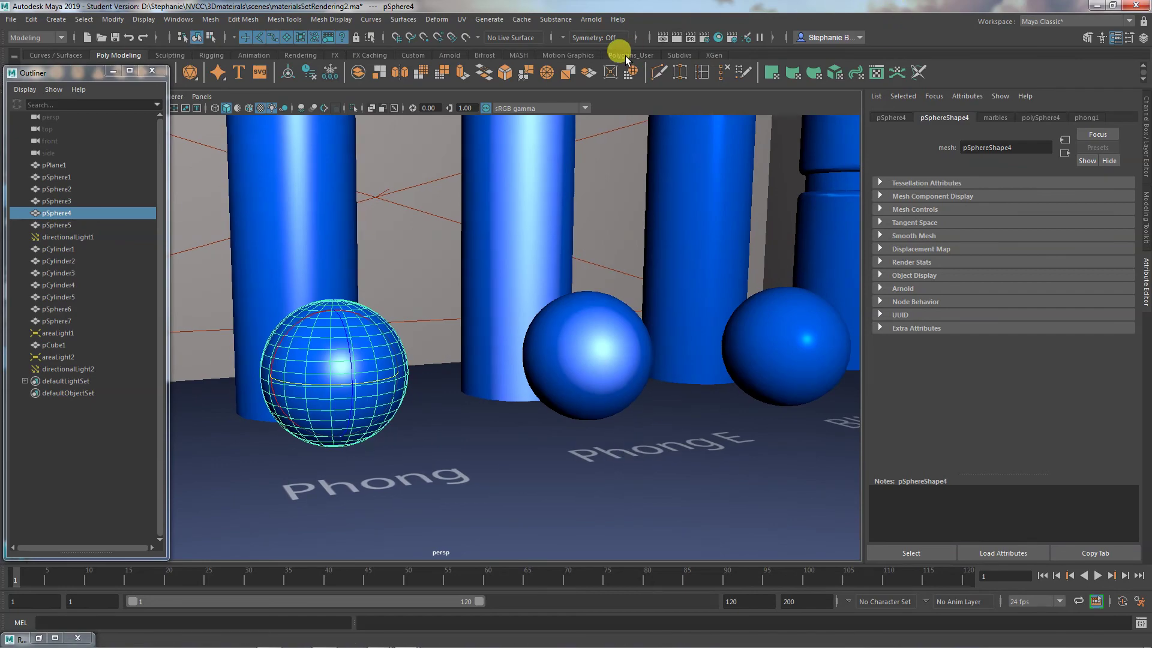
pyautogui.click(662, 37)
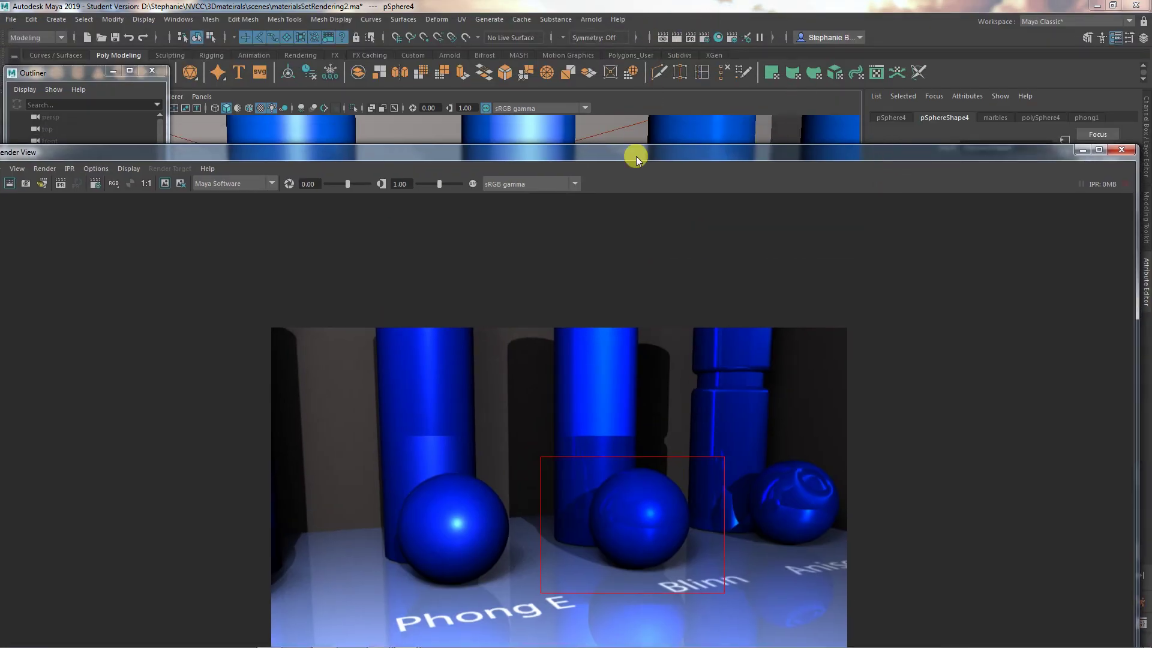
pyautogui.moveTo(636, 156); pyautogui.dragTo(660, 12)
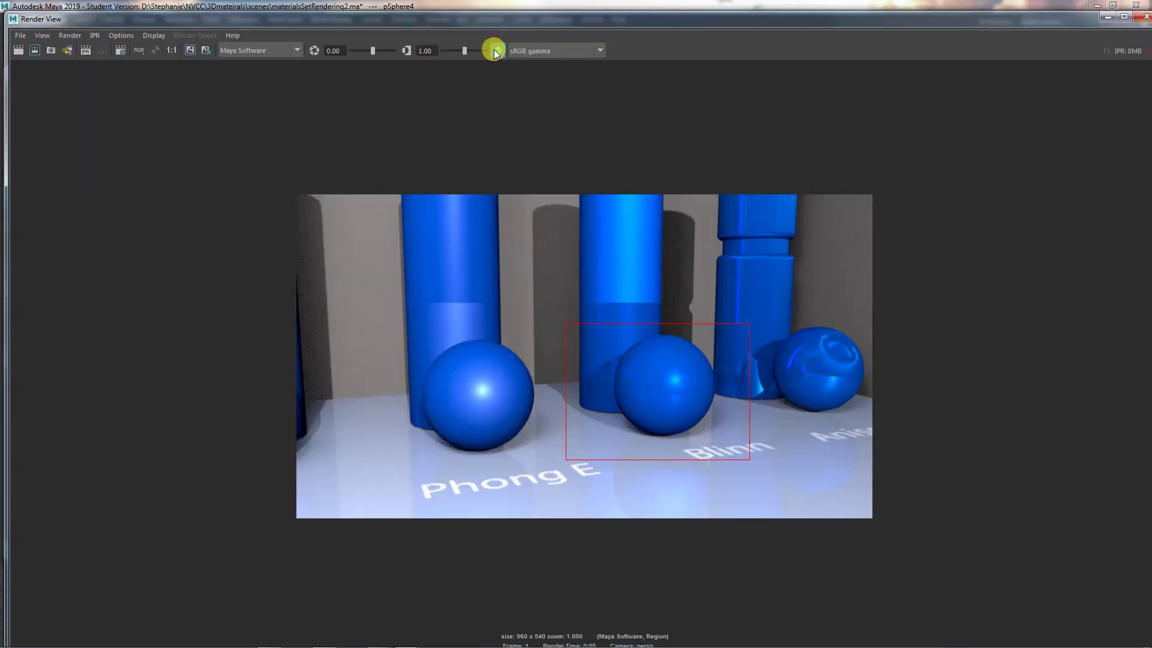
# Step: Compare the image with and without colour management, leave it off, and render the full frame from the new view
pyautogui.click(497, 51)
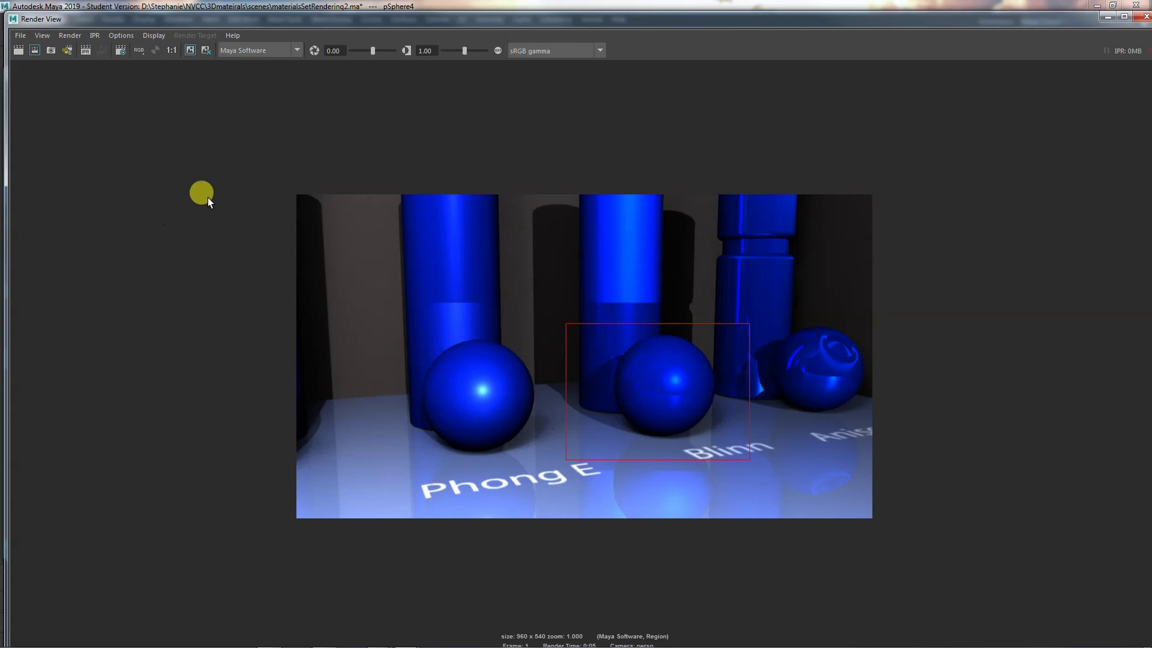
pyautogui.click(497, 52)
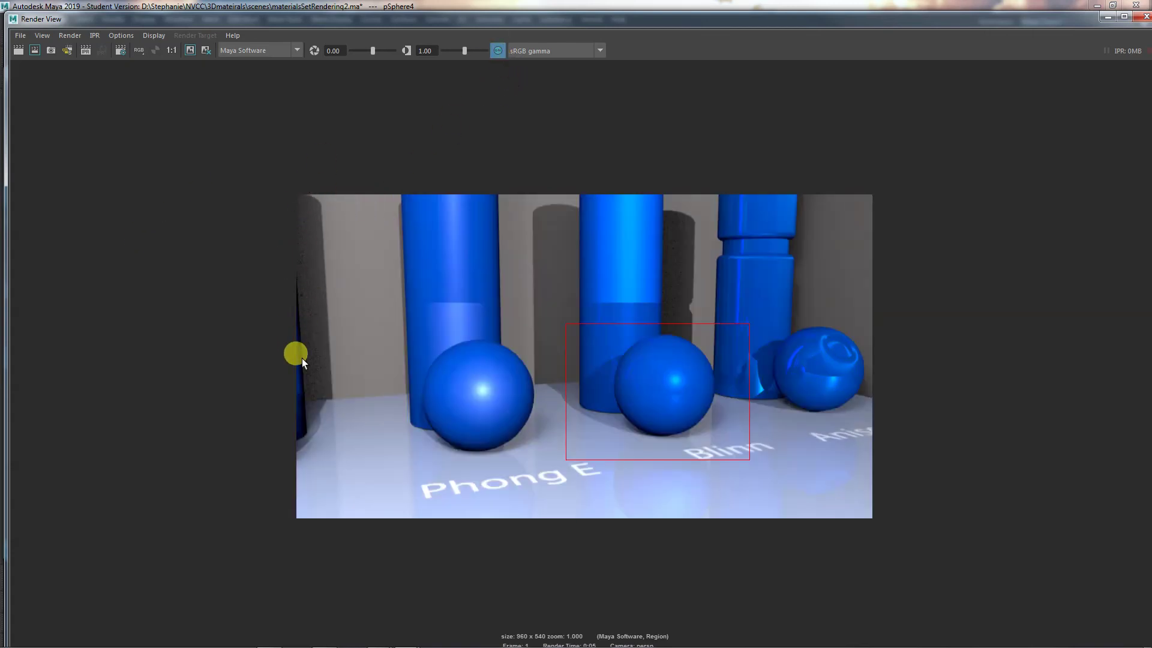
pyautogui.click(495, 49)
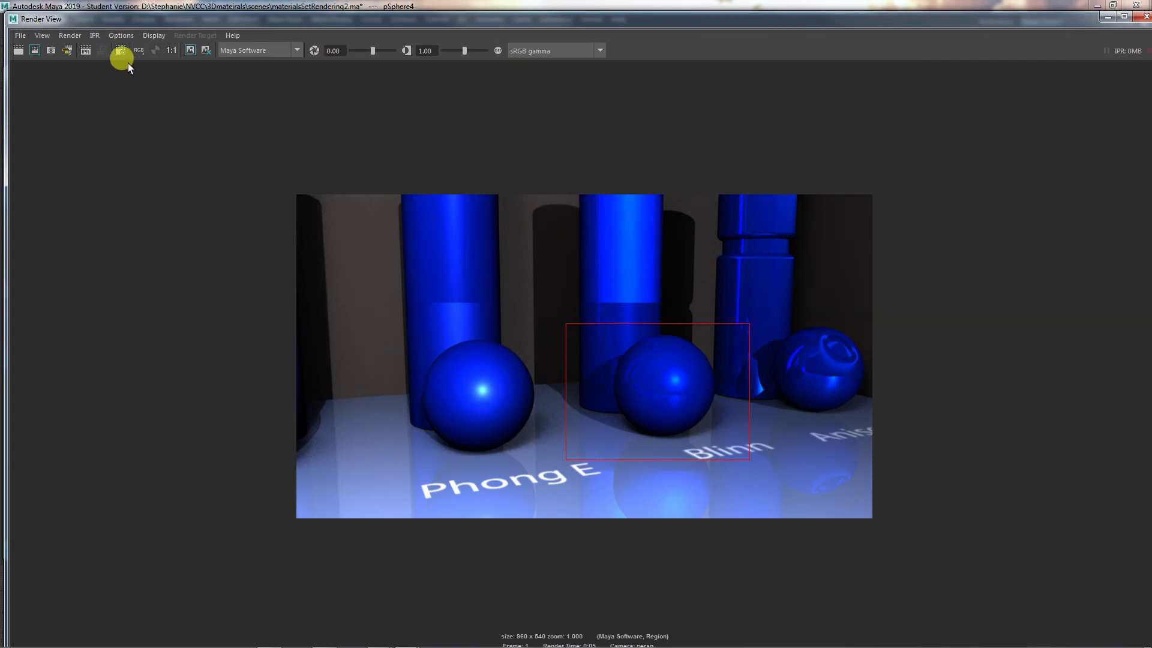
pyautogui.click(14, 48)
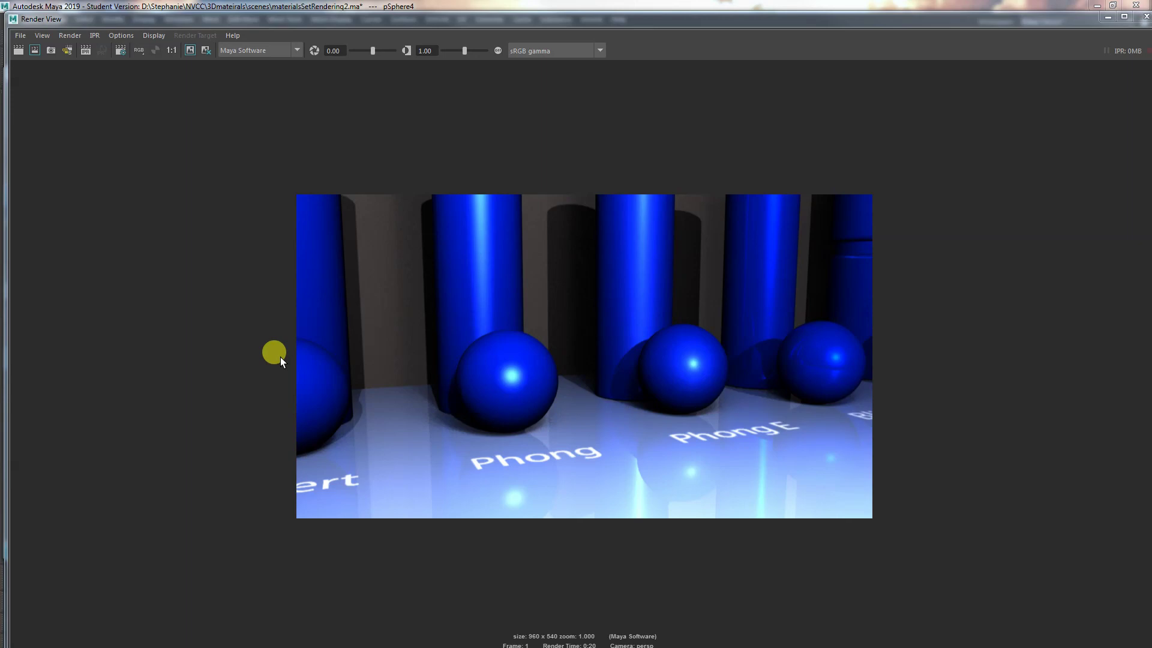
pyautogui.click(1108, 17)
# Step: Move the Phong E sphere behind the Phong sphere and the Blinn sphere beside it, to about X 0.41, Z 1.57
pyautogui.click(607, 369)
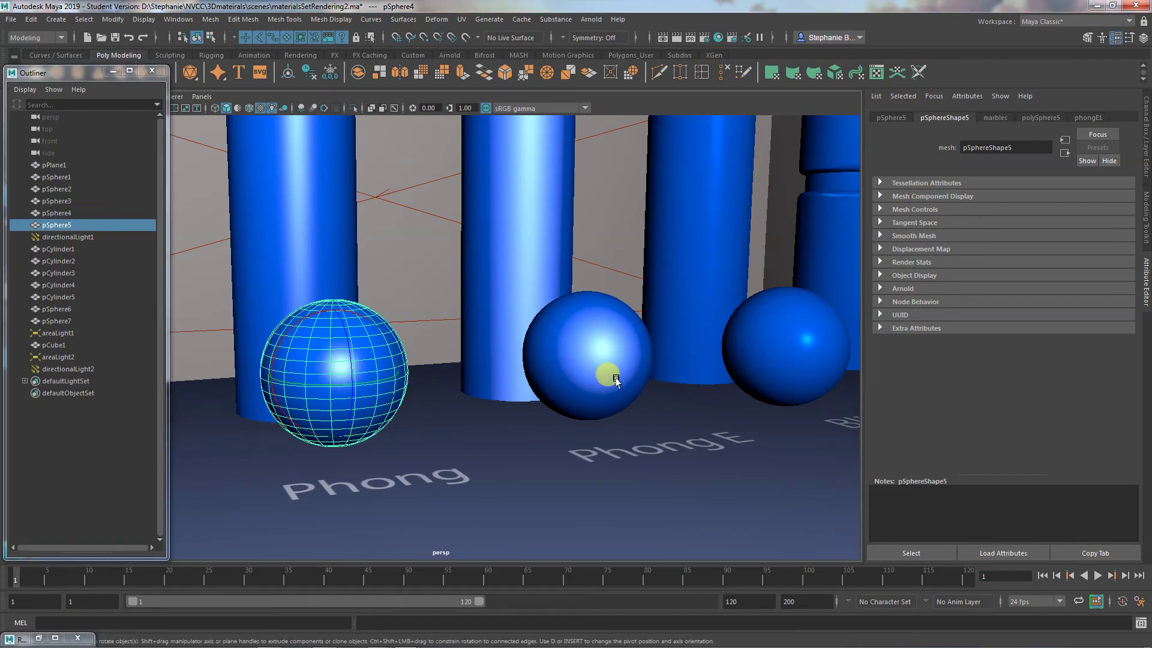
pyautogui.moveTo(611, 396); pyautogui.dragTo(450, 265)
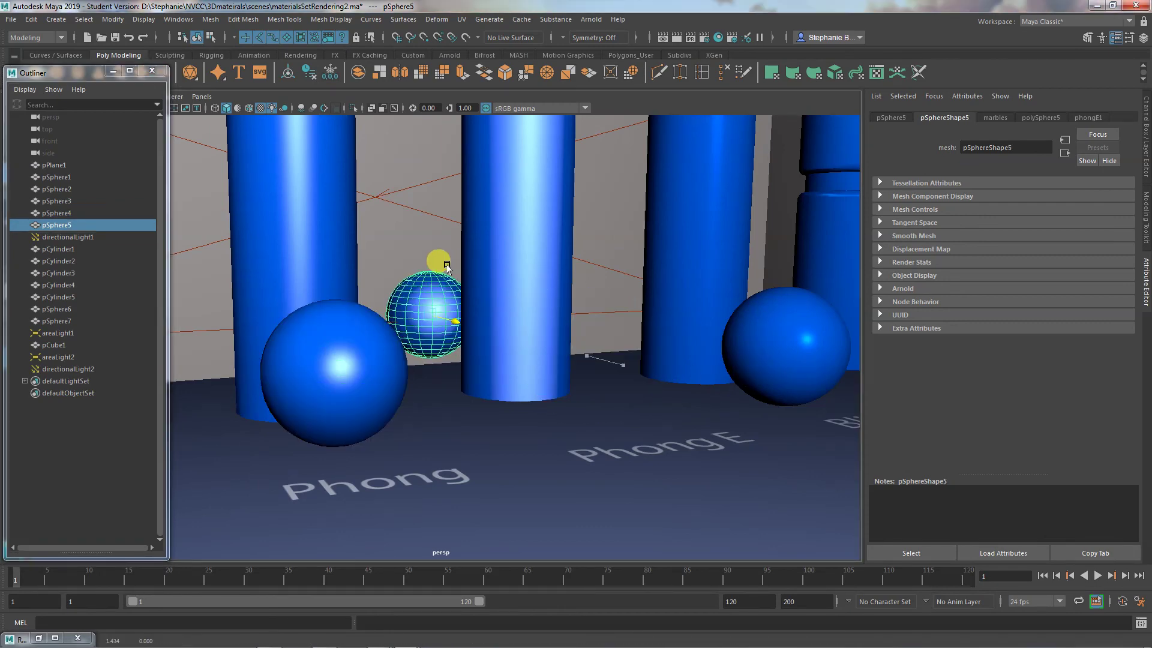
pyautogui.click(753, 333)
pyautogui.moveTo(745, 353); pyautogui.dragTo(457, 395)
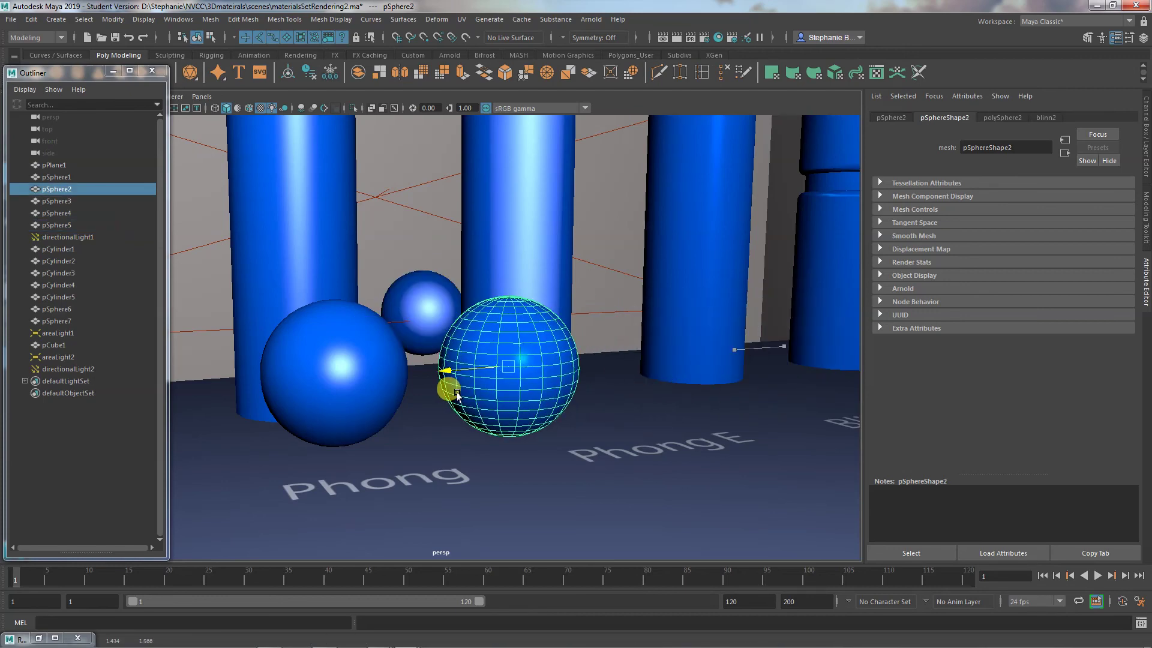
# Step: Hide the cylinders display layer and reopen the Render View for the regrouped spheres
pyautogui.click(1147, 114)
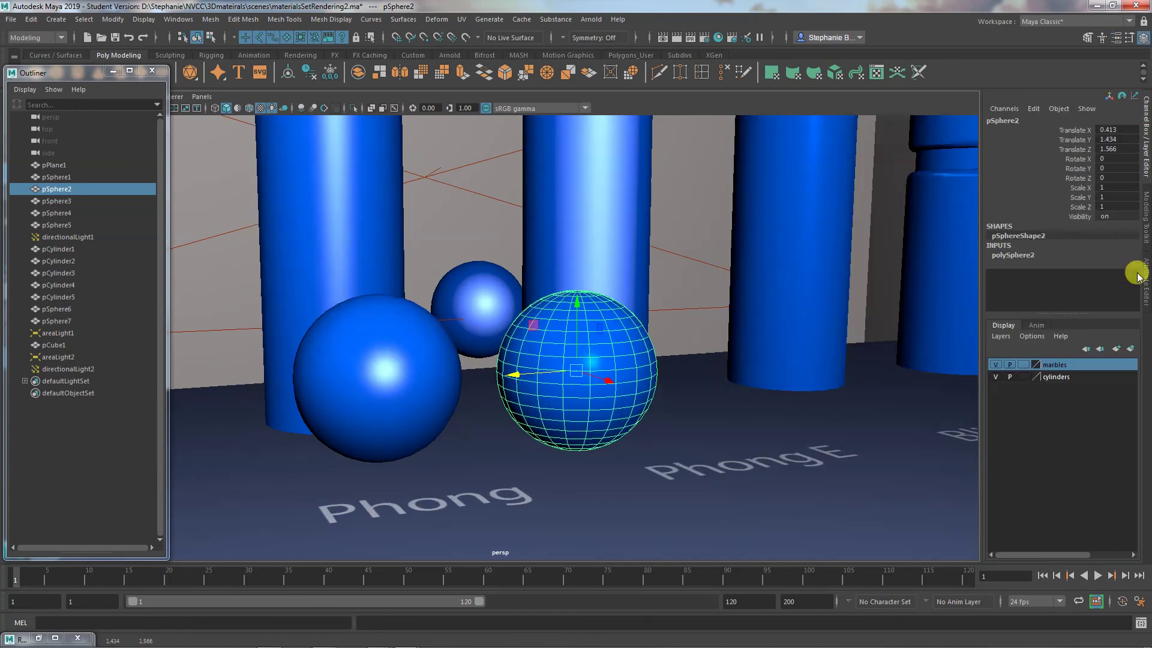
pyautogui.click(996, 376)
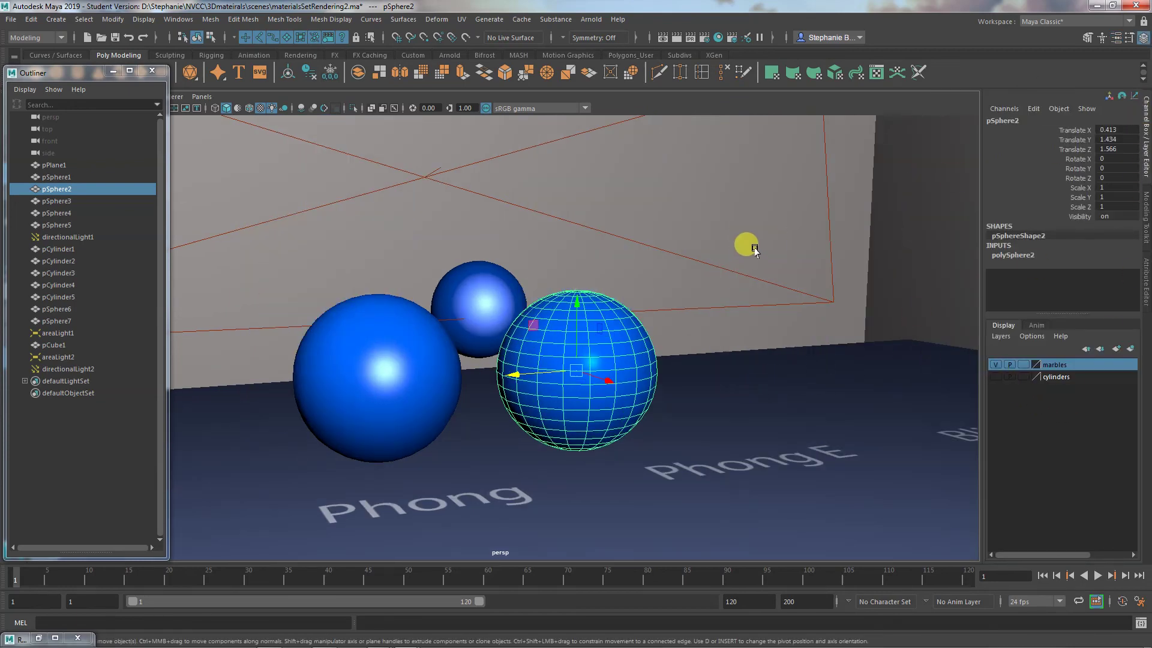
pyautogui.click(662, 37)
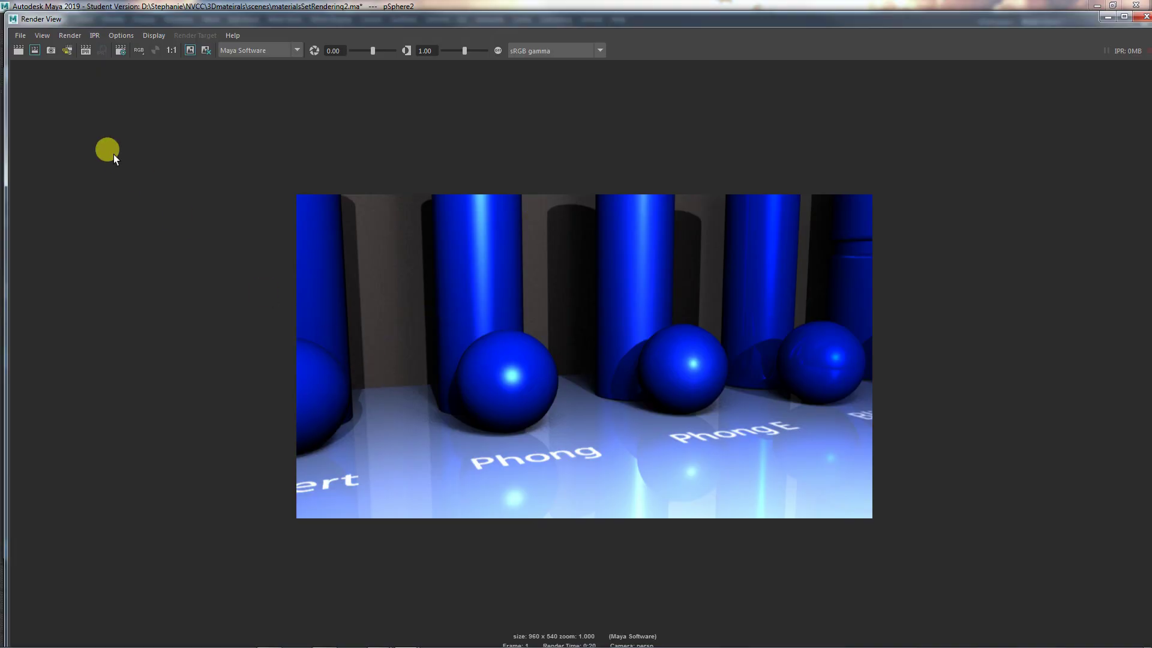
# Step: Render the regrouped spheres without cylinders and inspect the specular shading settings of the Blinn and Phong sphere materials
pyautogui.click(19, 50)
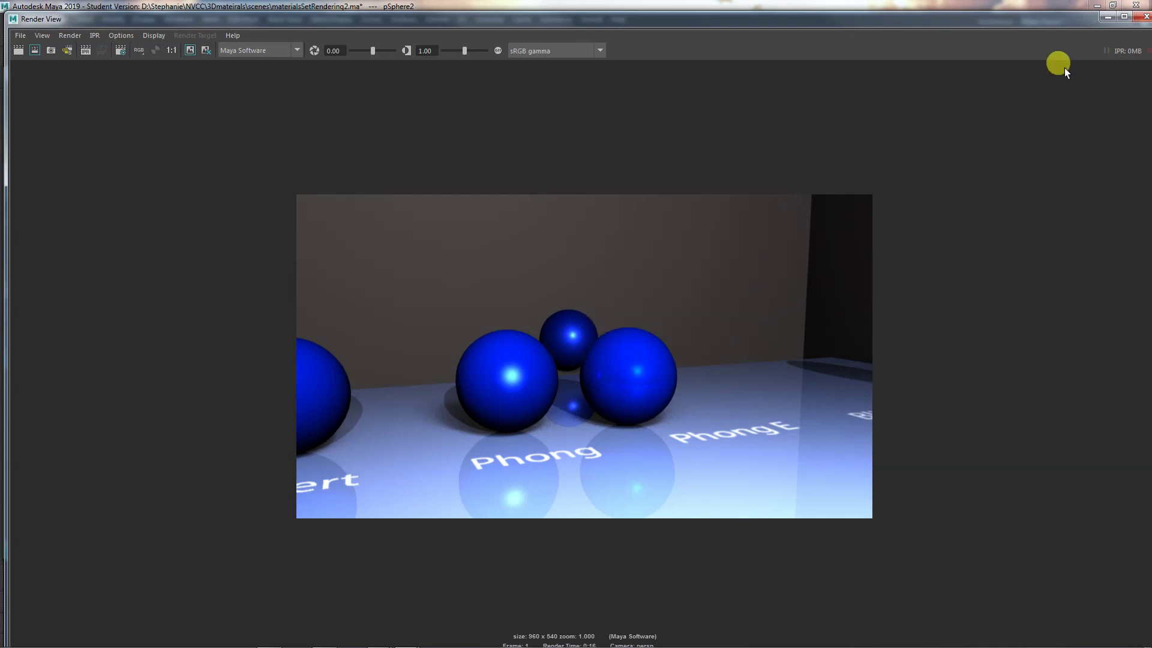
pyautogui.click(1144, 18)
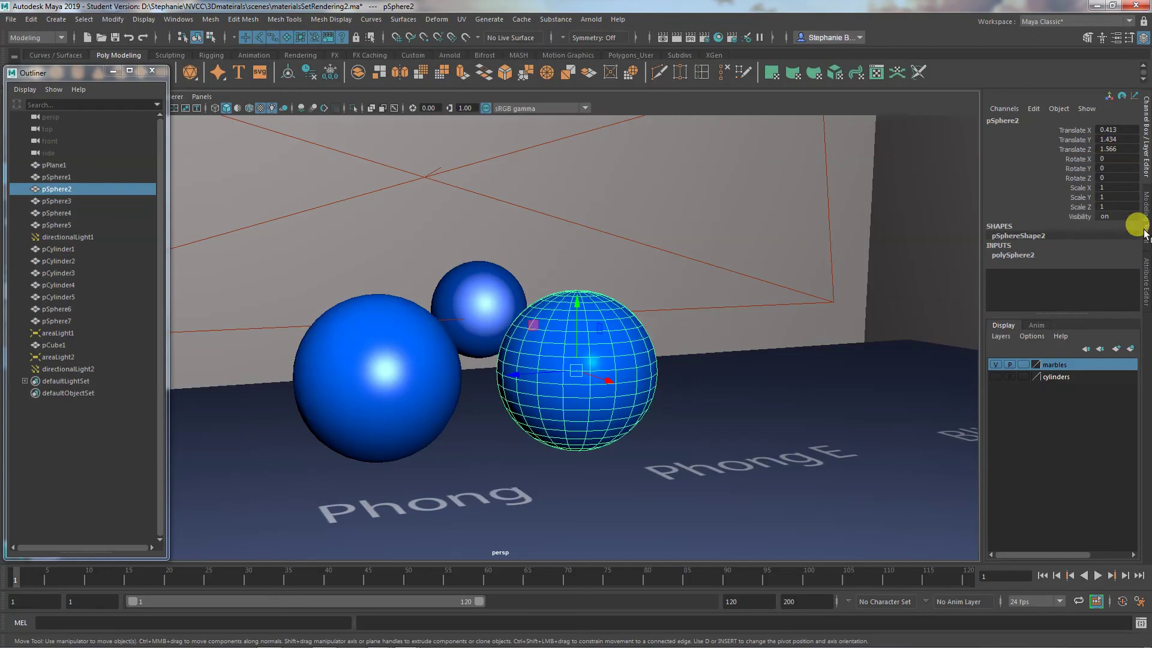
pyautogui.click(1147, 282)
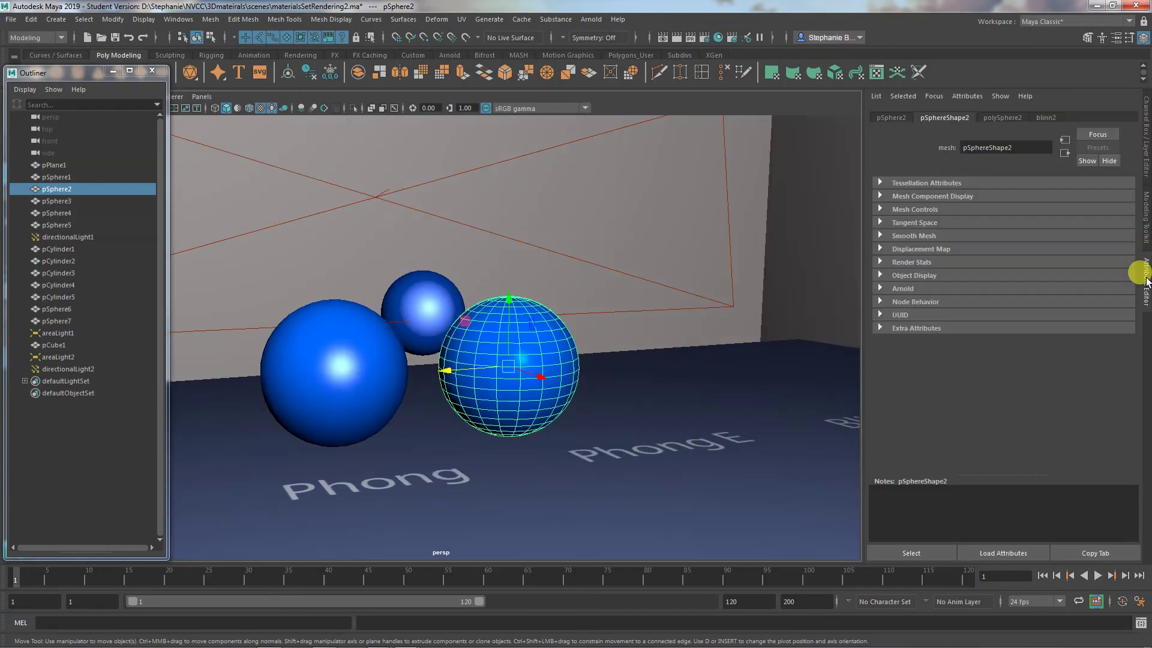
pyautogui.click(1045, 117)
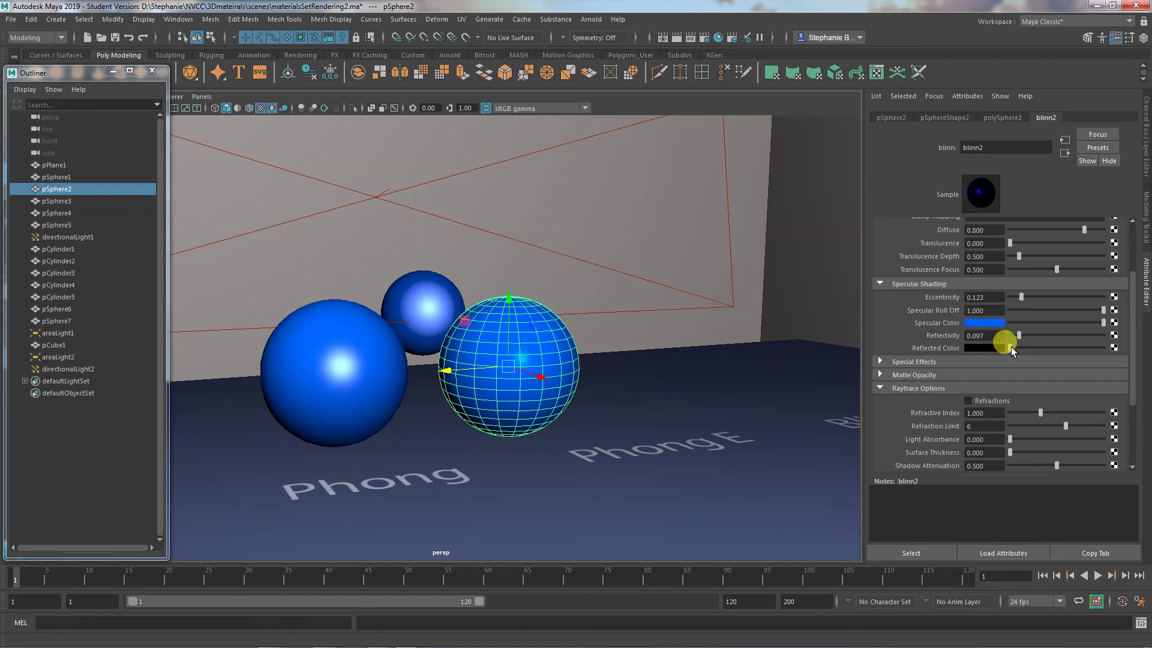
pyautogui.click(314, 401)
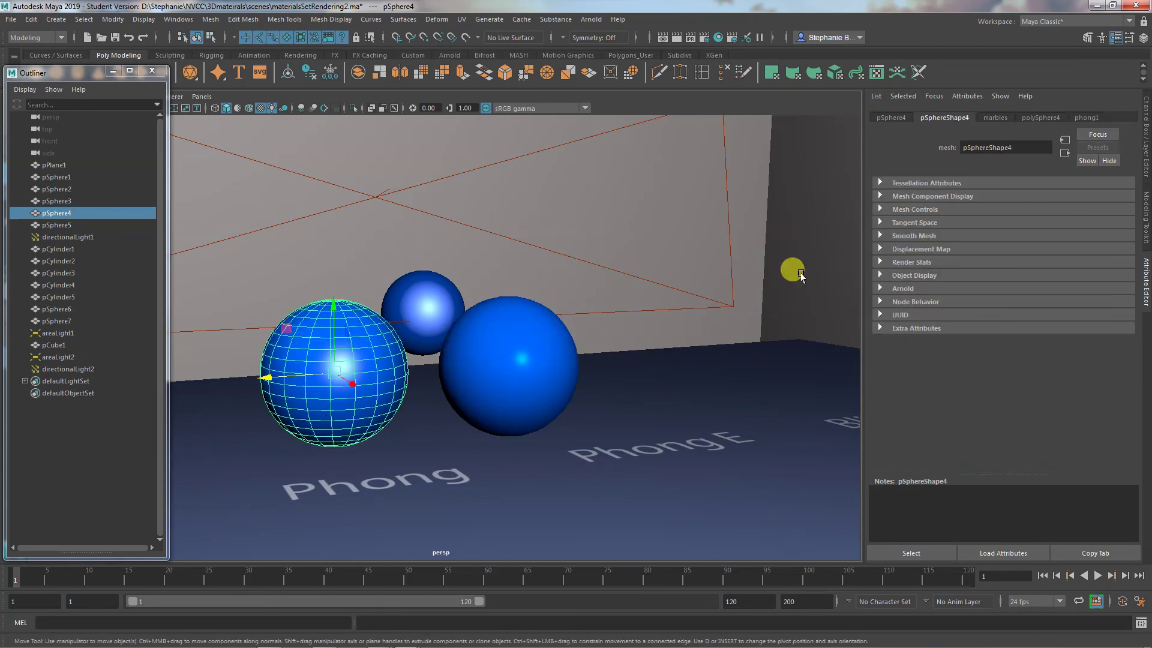
pyautogui.click(1080, 117)
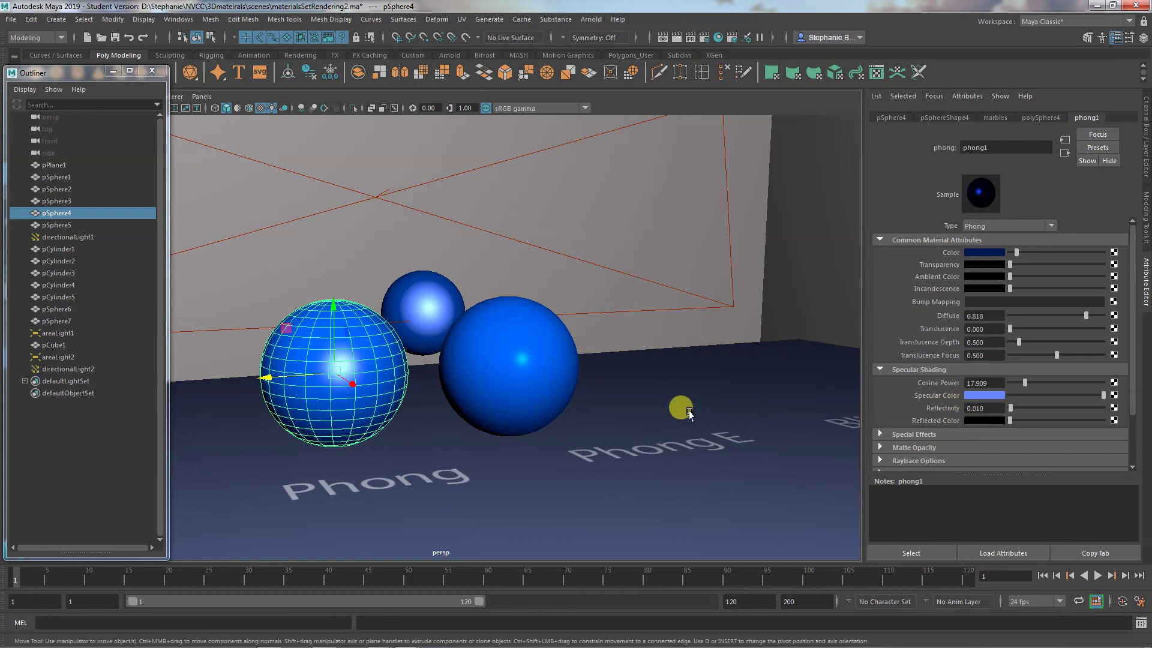
# Step: Undo the hiding of the cylinders layer and the moves of the Blinn and Phong E spheres
pyautogui.scroll(-4, 672, 420)
pyautogui.keyDown('alt'); pyautogui.moveTo(703, 435); pyautogui.dragTo(645, 433); pyautogui.keyUp('alt')
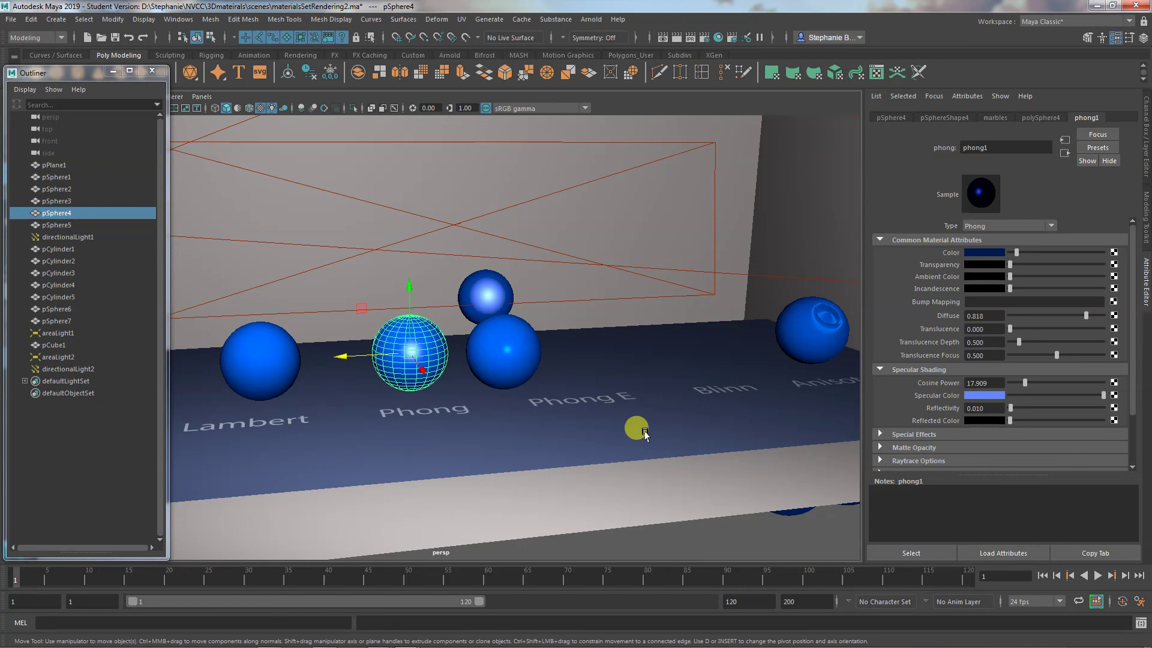
pyautogui.click(521, 351)
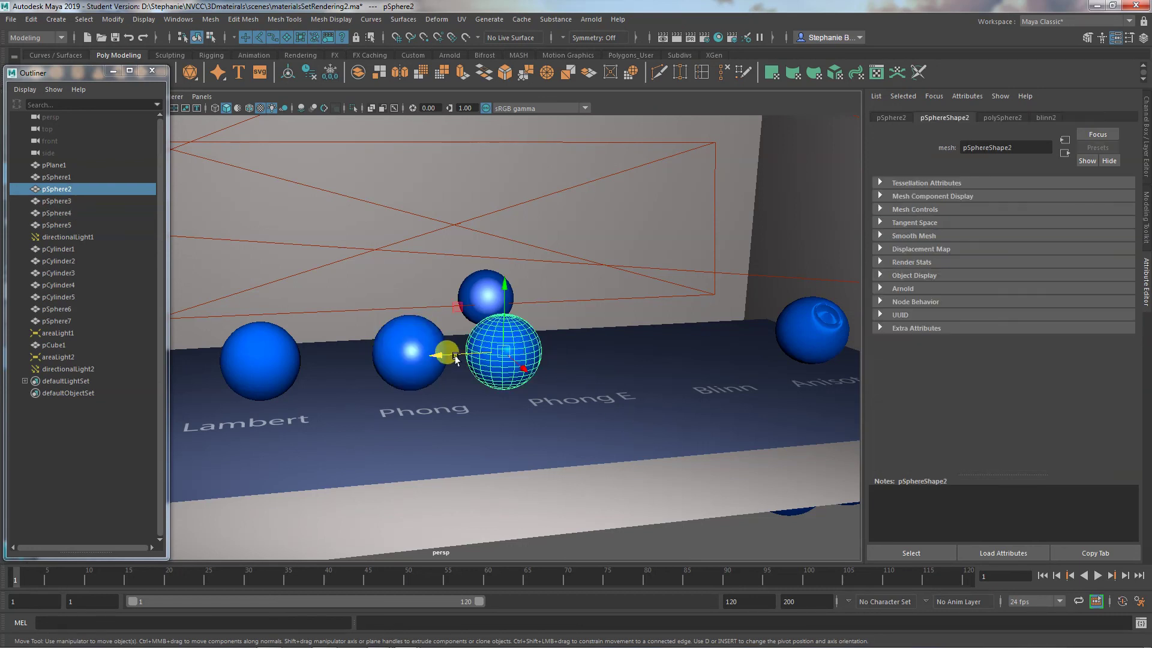
pyautogui.hotkey('ctrl', 'z')
pyautogui.hotkey('ctrl', 'z')
pyautogui.hotkey('ctrl', 'z')
pyautogui.hotkey('ctrl', 'z')
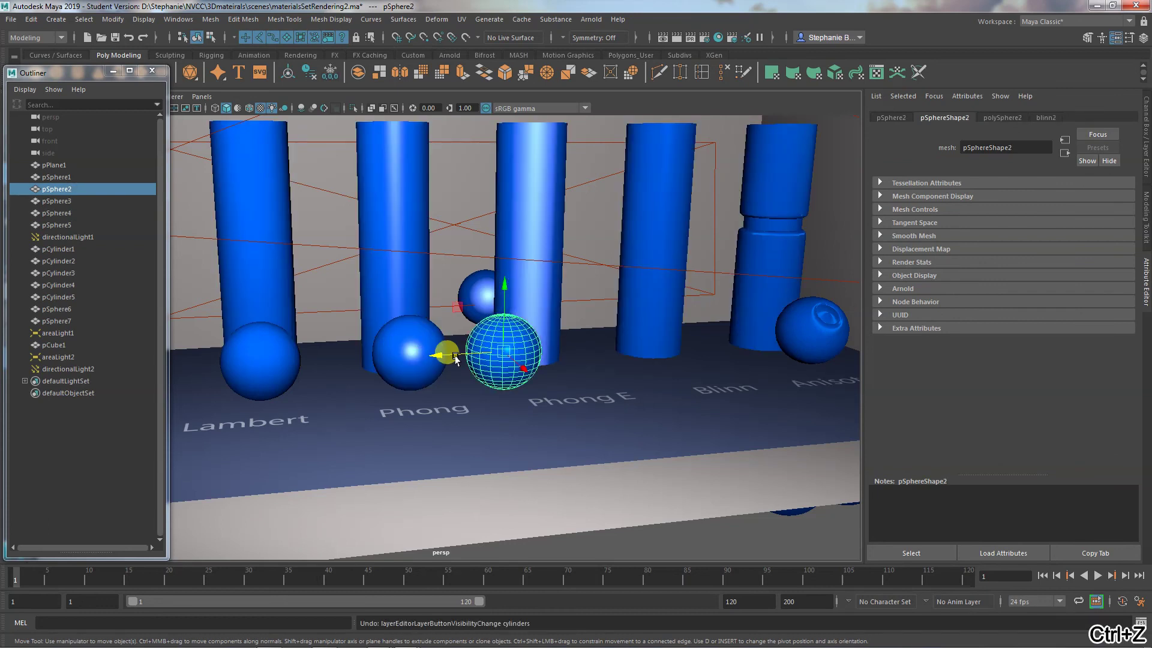
pyautogui.hotkey('ctrl', 'z')
pyautogui.hotkey('ctrl', 'z')
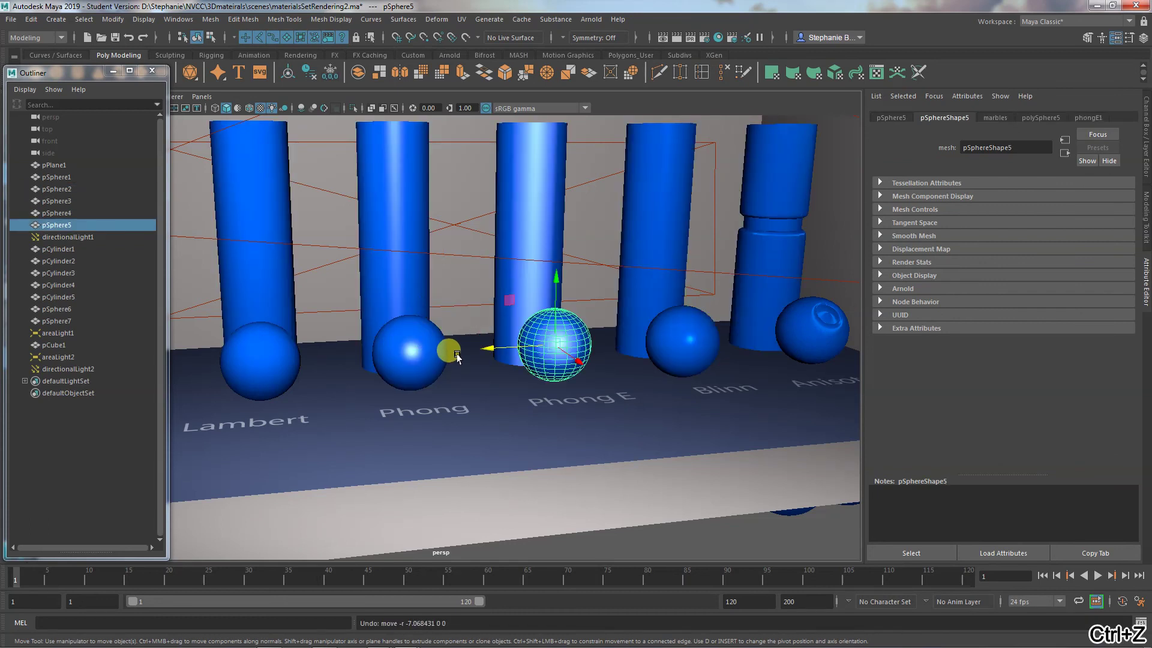